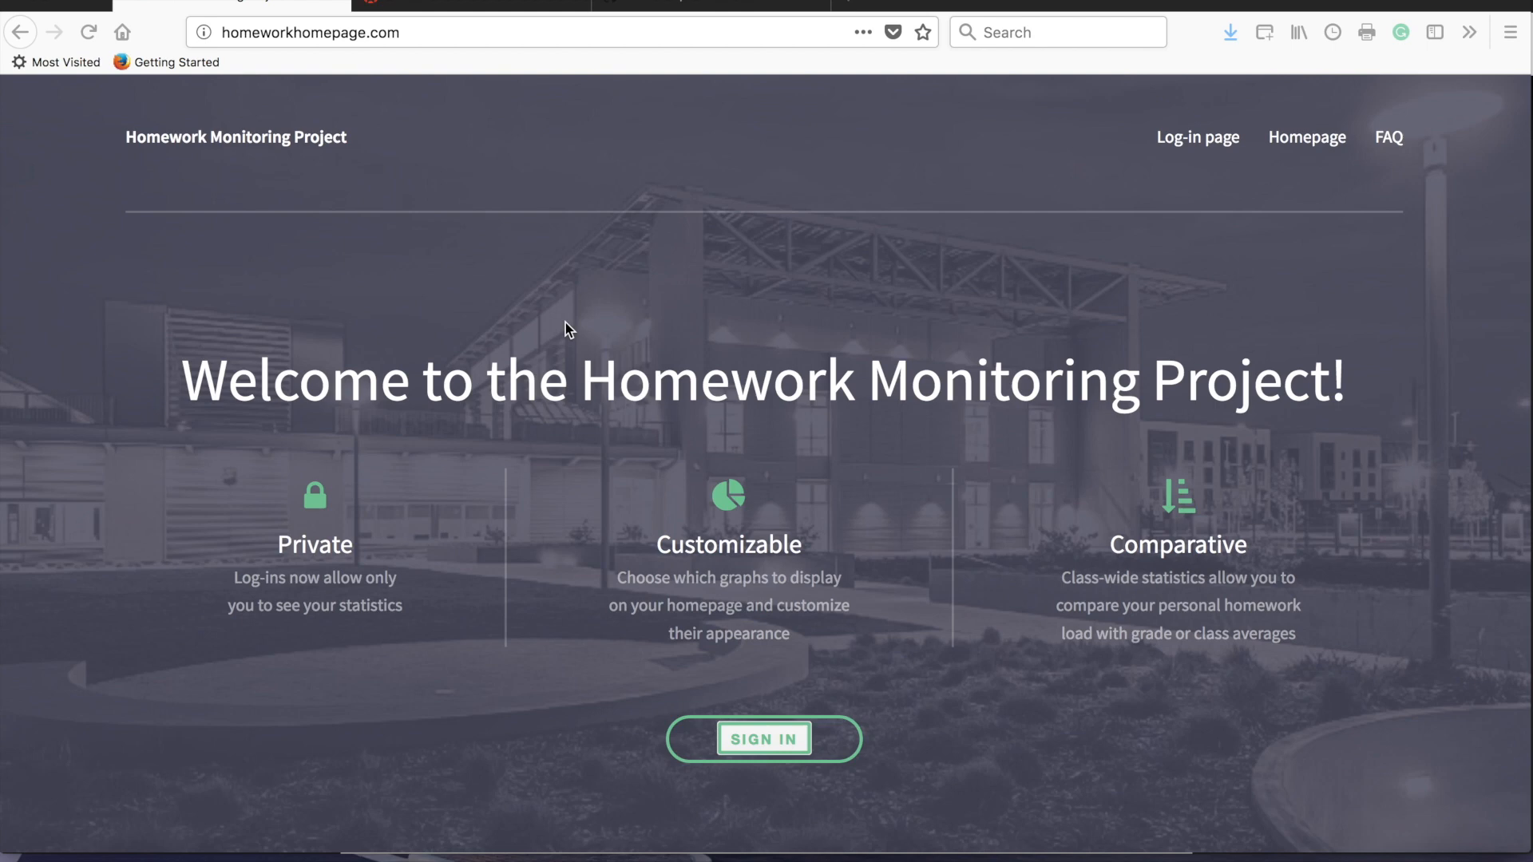
Go to homeworkhomepage.com and sign in with an existing account.
{"action": "left_click", "coordinate": [499, 27]}
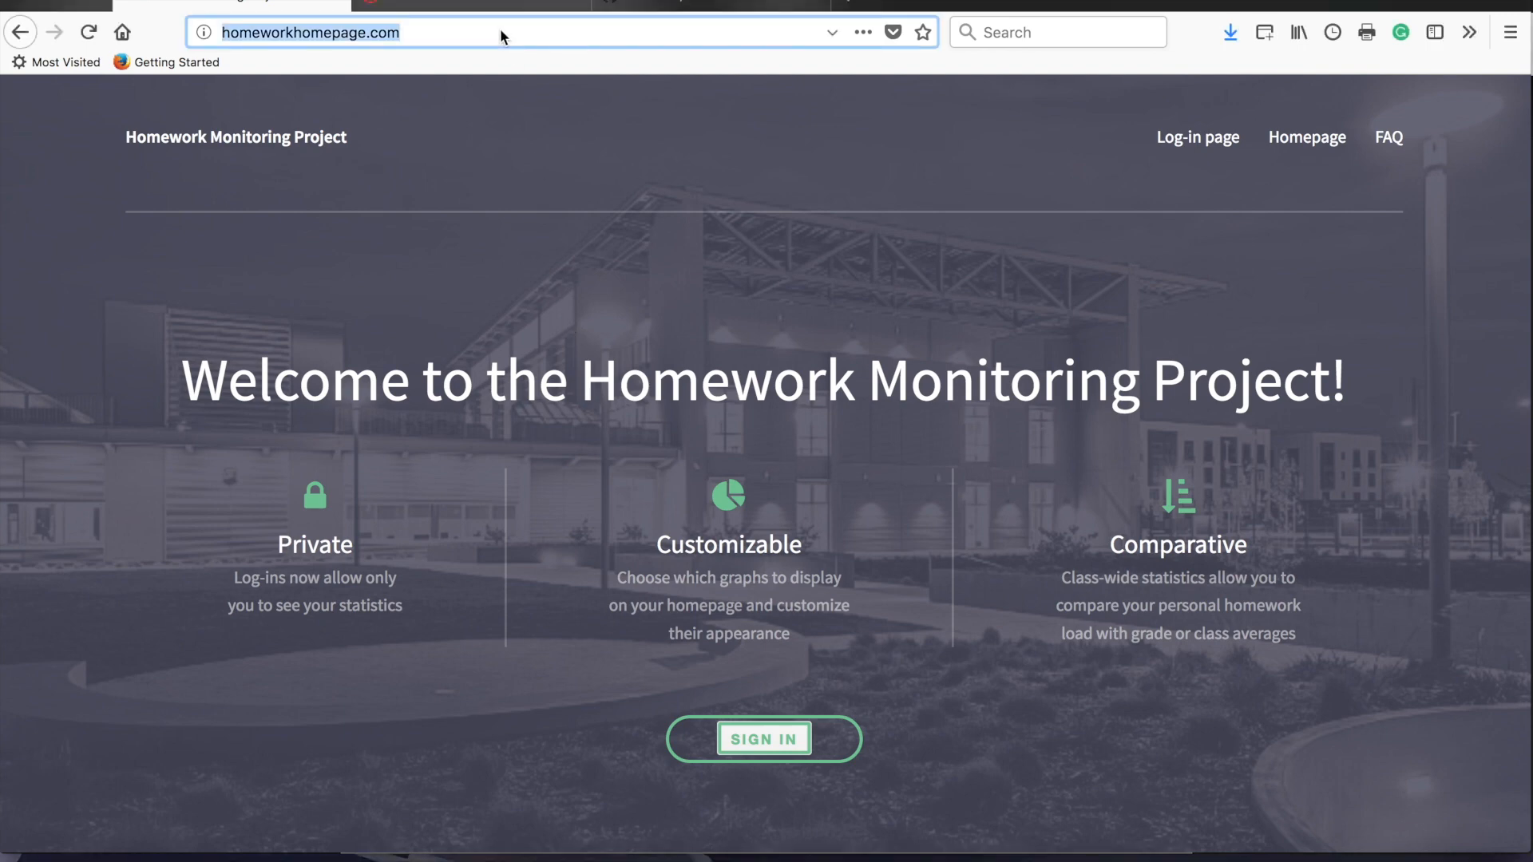
{"action": "type", "text": "homeworkho"}
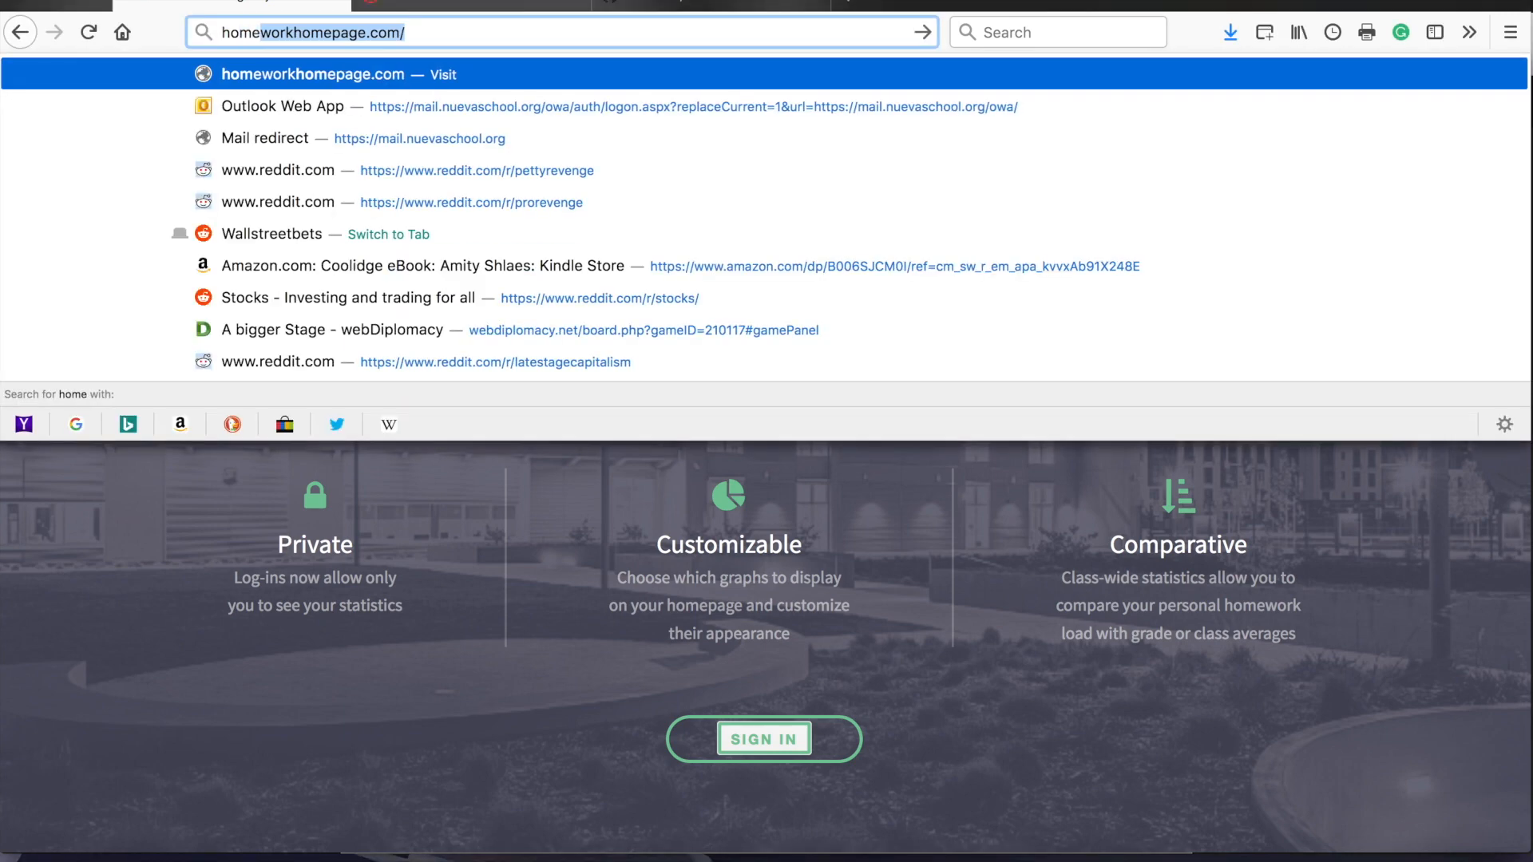
{"action": "type", "text": "mepage.com"}
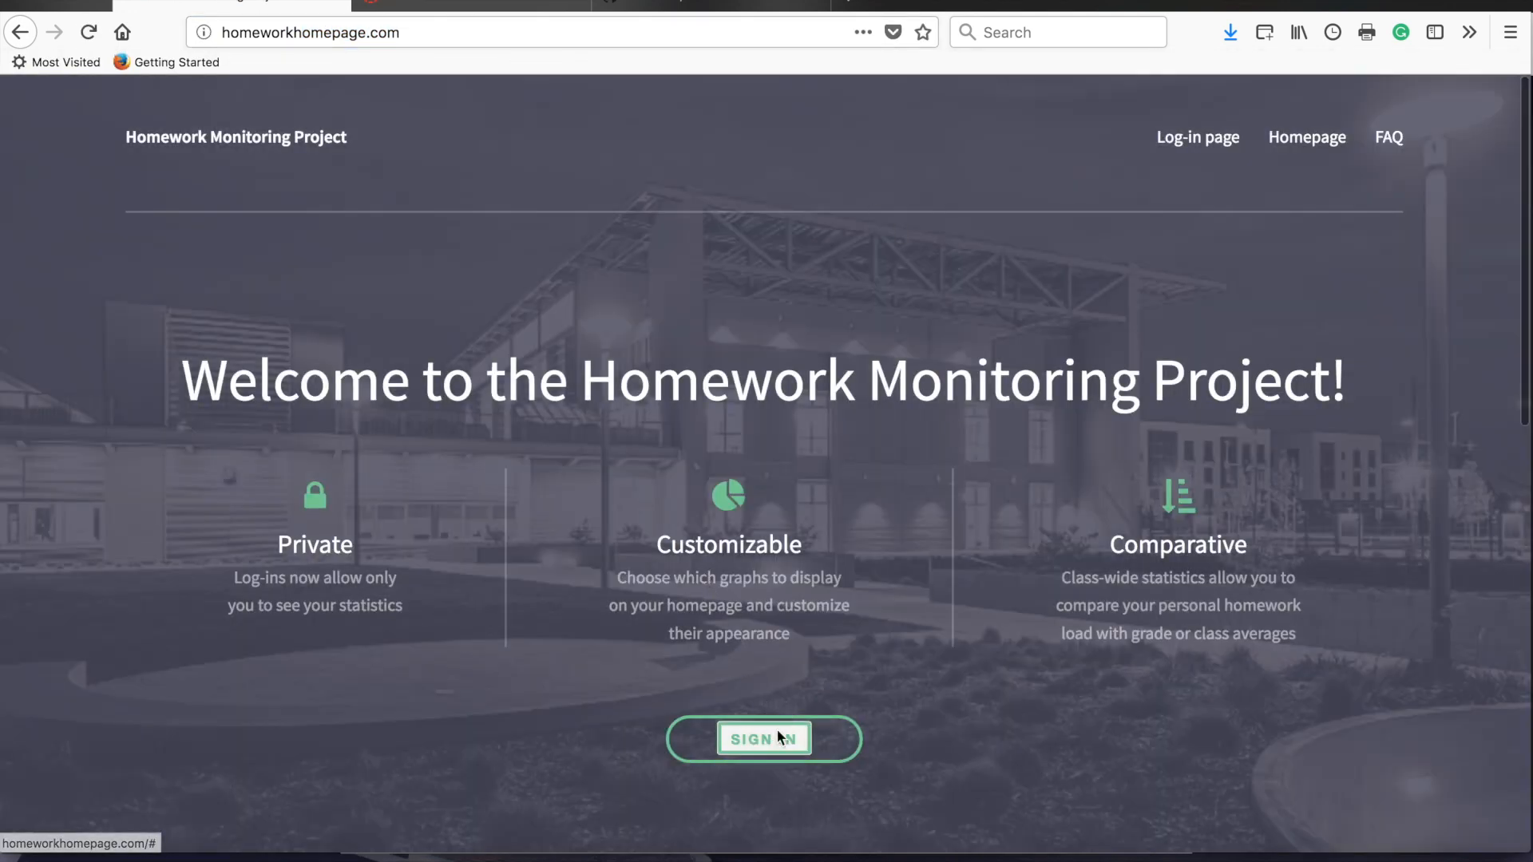
{"action": "left_click", "coordinate": [764, 739]}
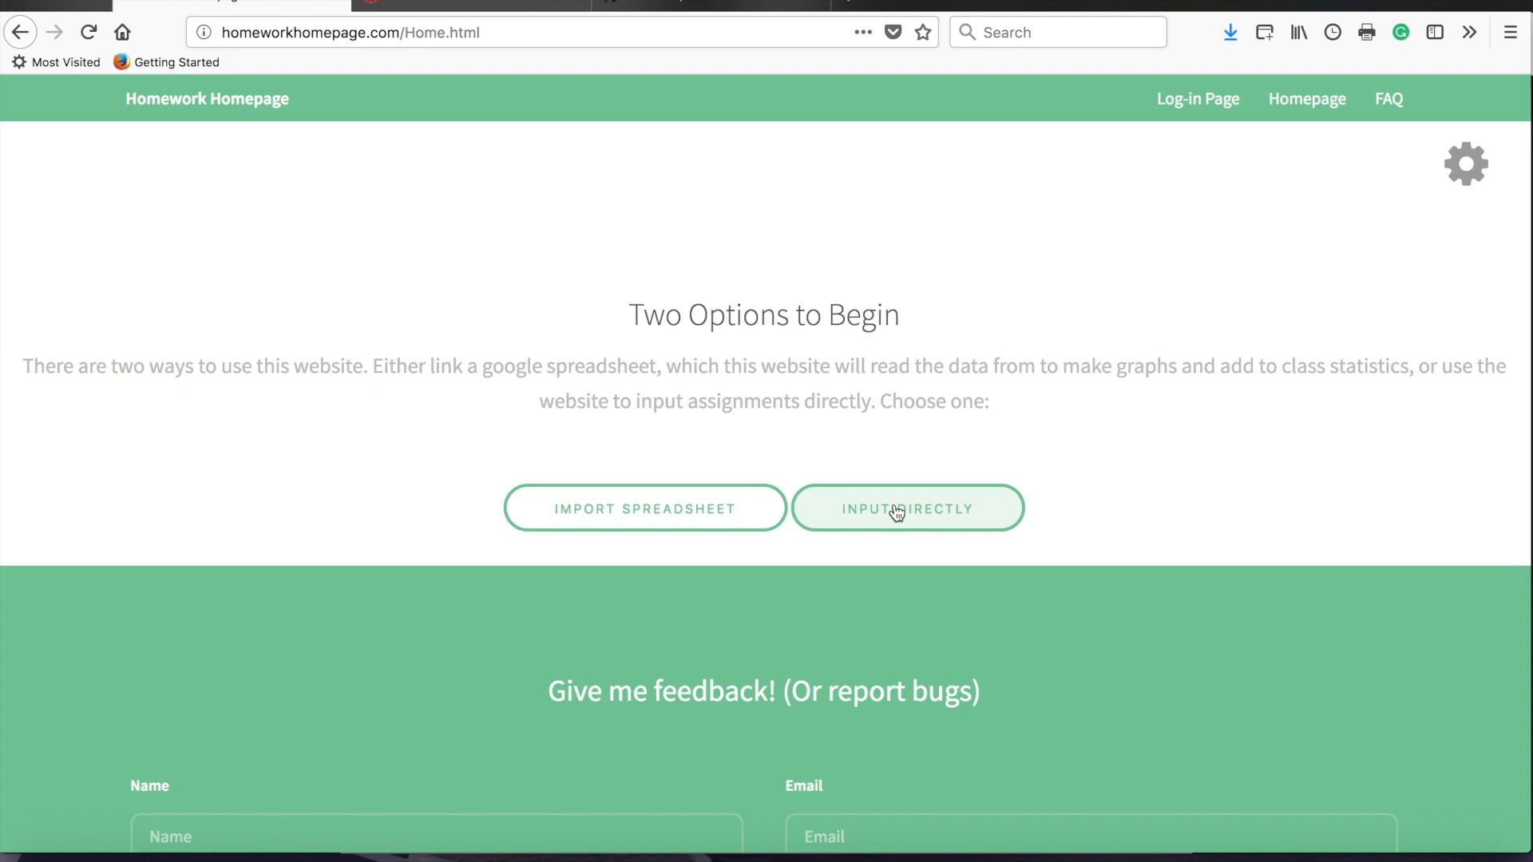
Choose Input Directly, reach the Canvas ICS feed URL fields, and switch to the Canvas dashboard.
{"action": "left_click", "coordinate": [896, 511]}
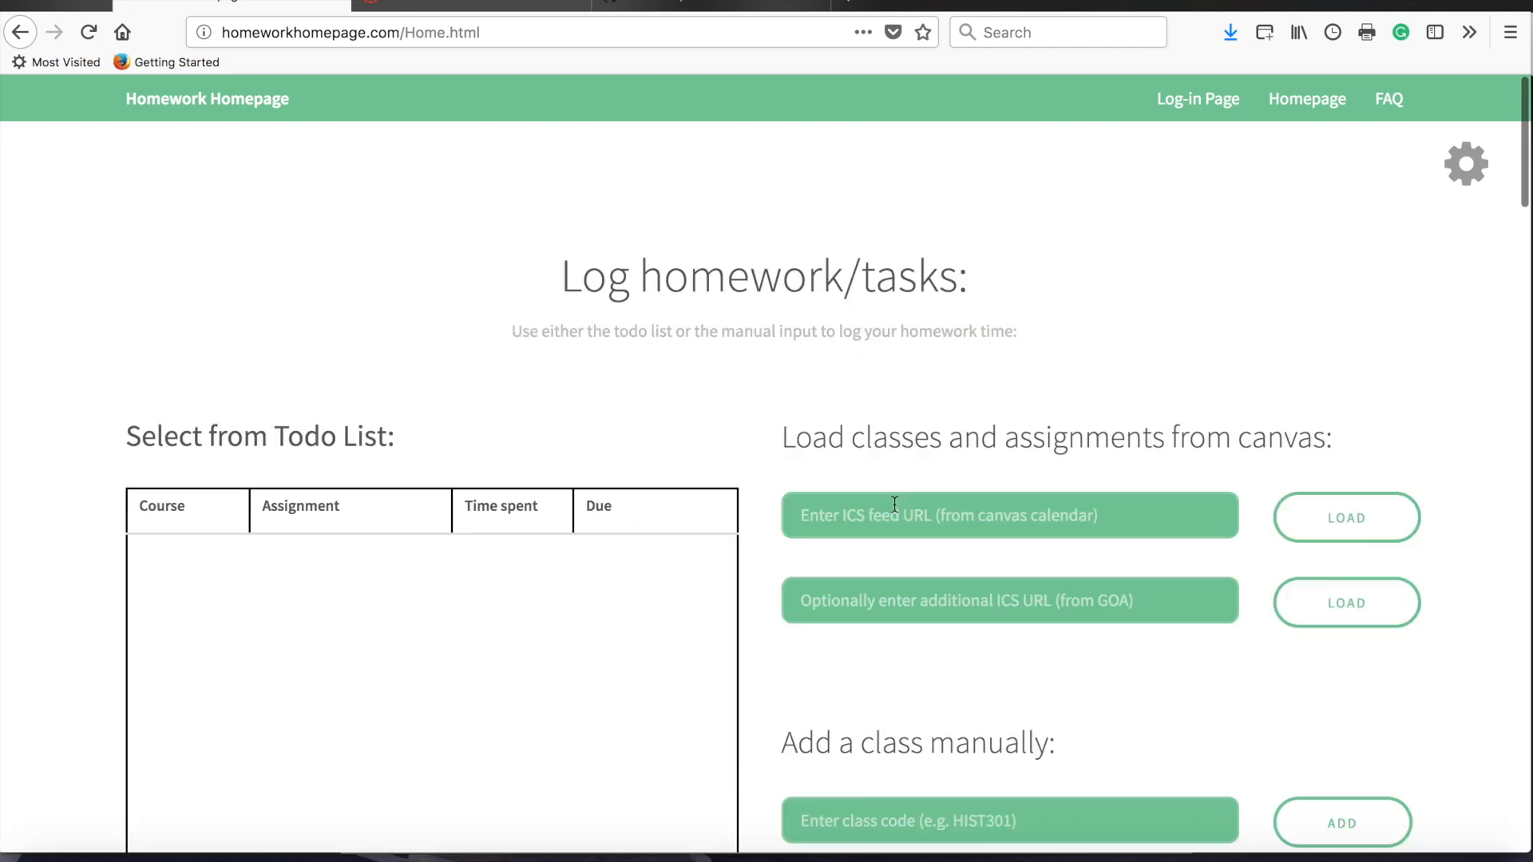
{"action": "scroll", "coordinate": [737, 479], "scroll_direction": "down", "scroll_amount": 3}
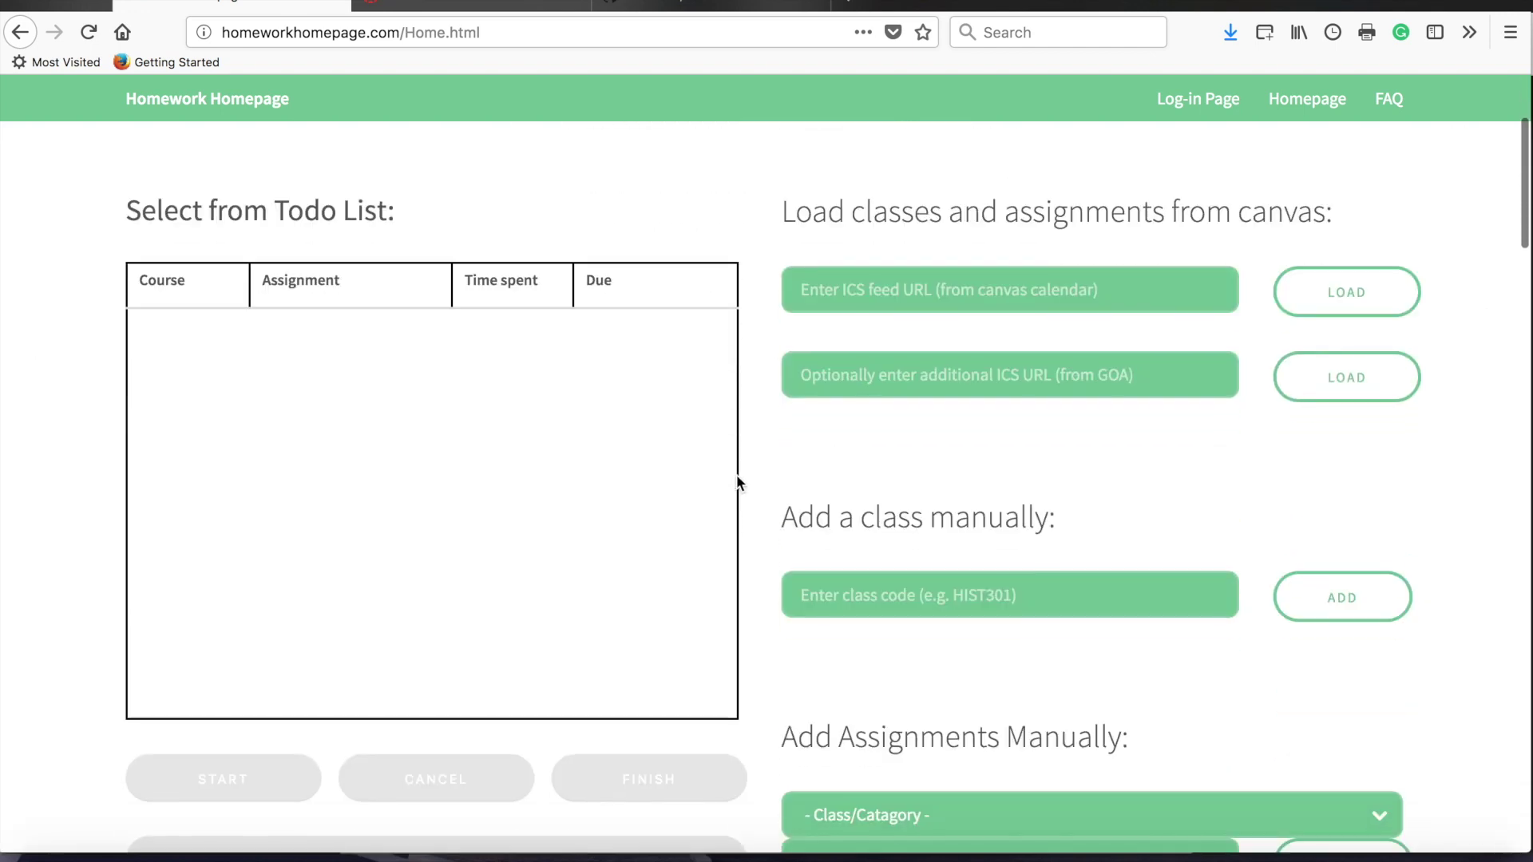
{"action": "left_click", "coordinate": [843, 289]}
{"action": "left_click", "coordinate": [858, 380]}
{"action": "left_click", "coordinate": [814, 296]}
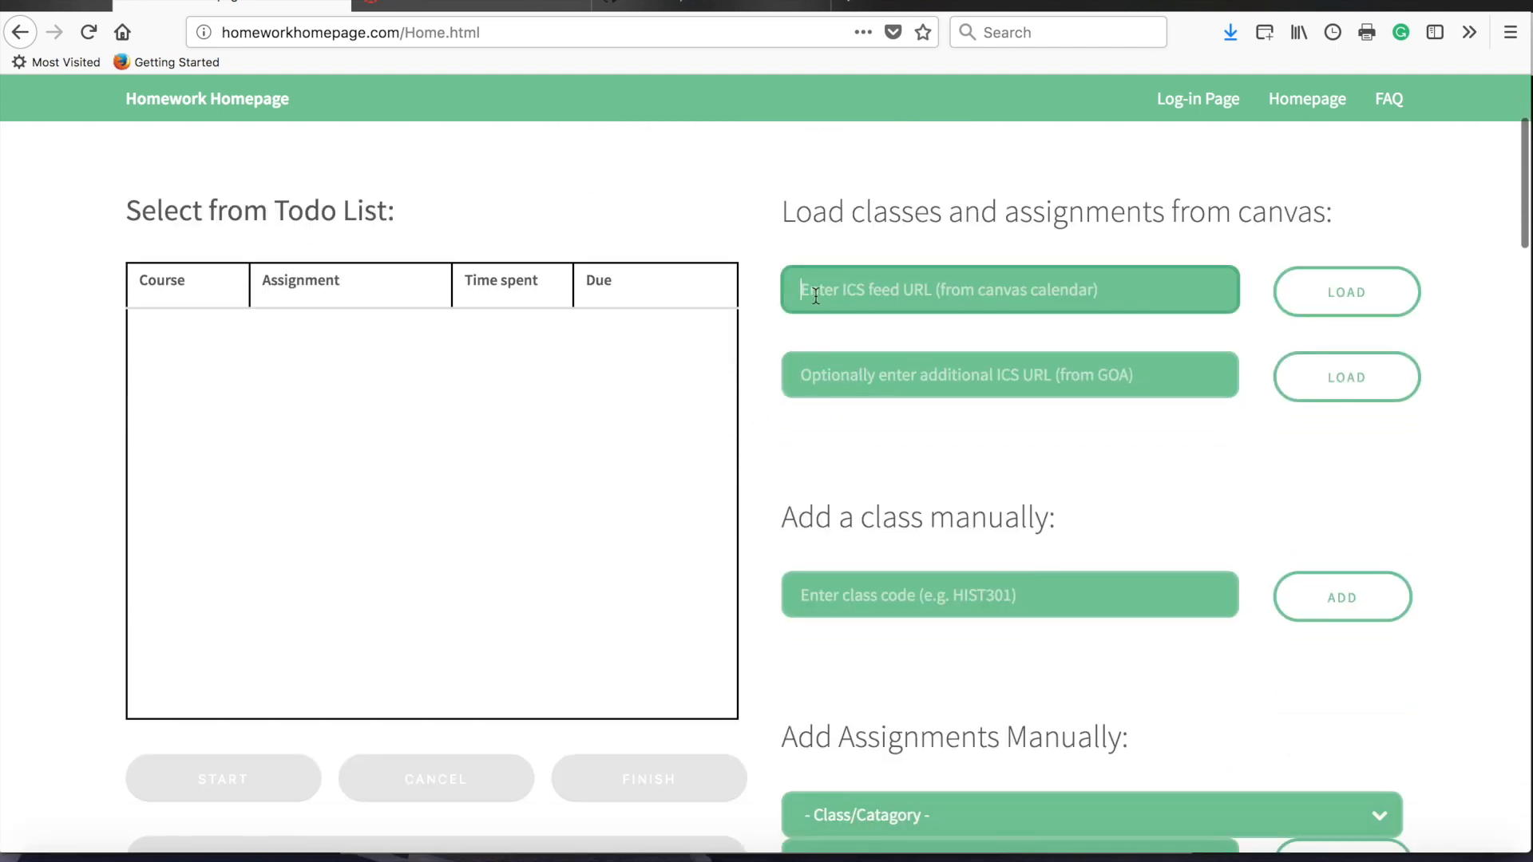
{"action": "scroll", "coordinate": [774, 189], "scroll_direction": "up", "scroll_amount": 4}
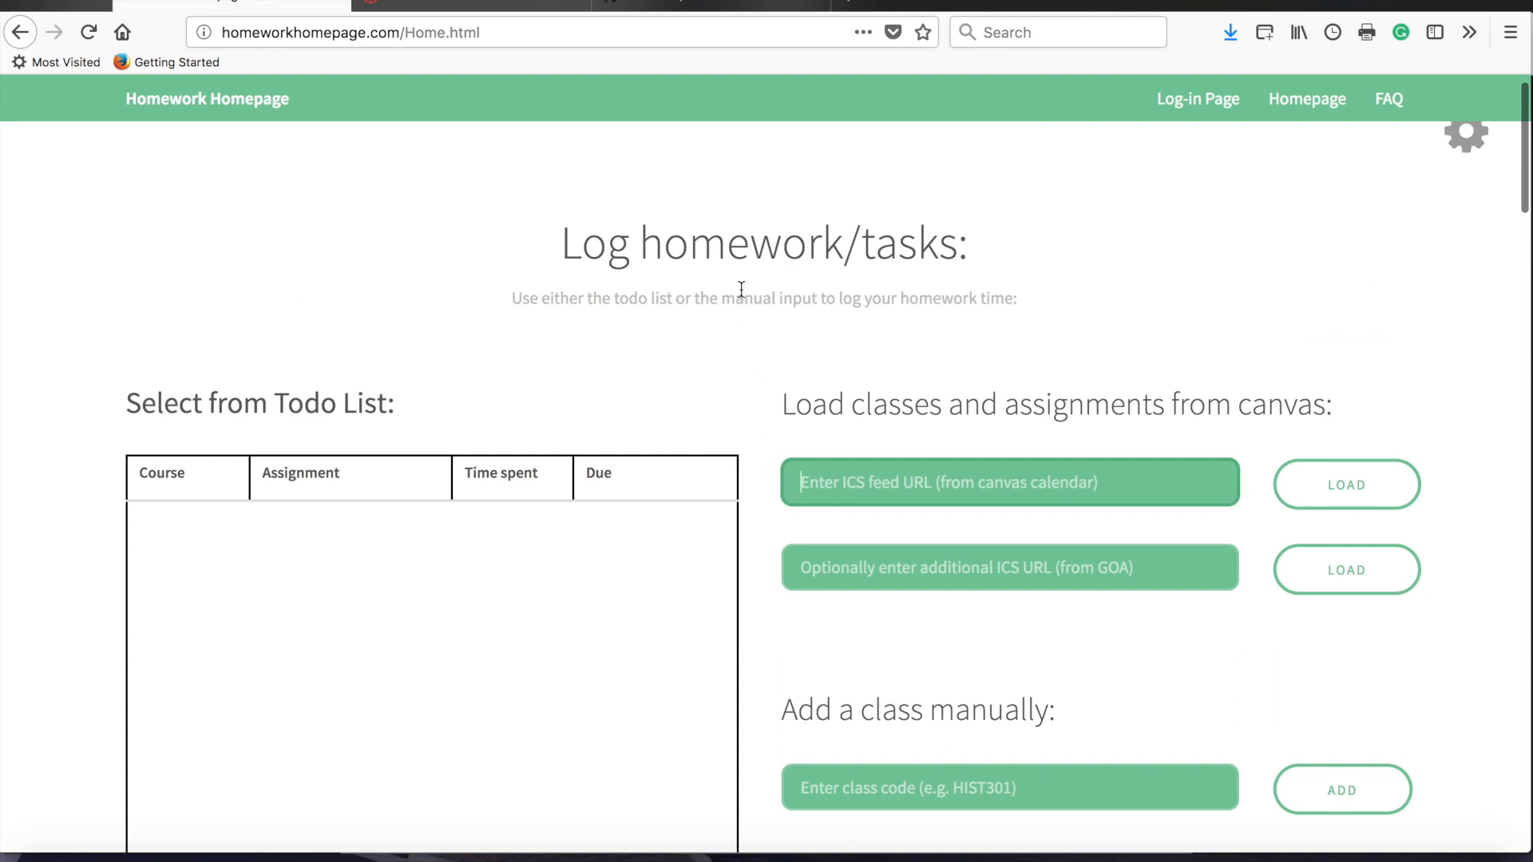
{"action": "left_click", "coordinate": [456, 5]}
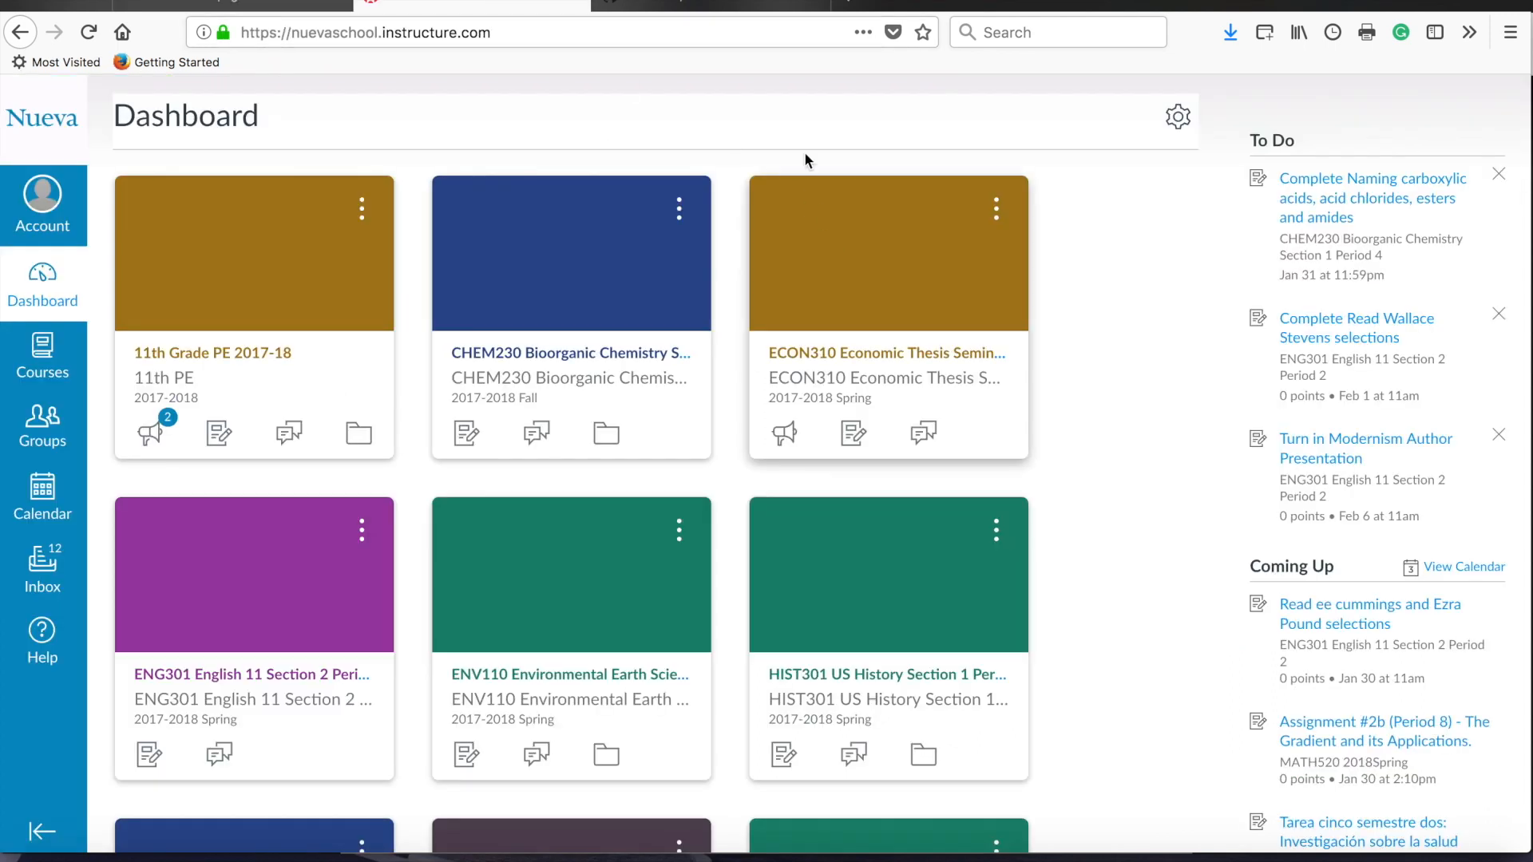
In Canvas, show the calendar feed link from the Calendar page.
{"action": "left_click", "coordinate": [220, 3]}
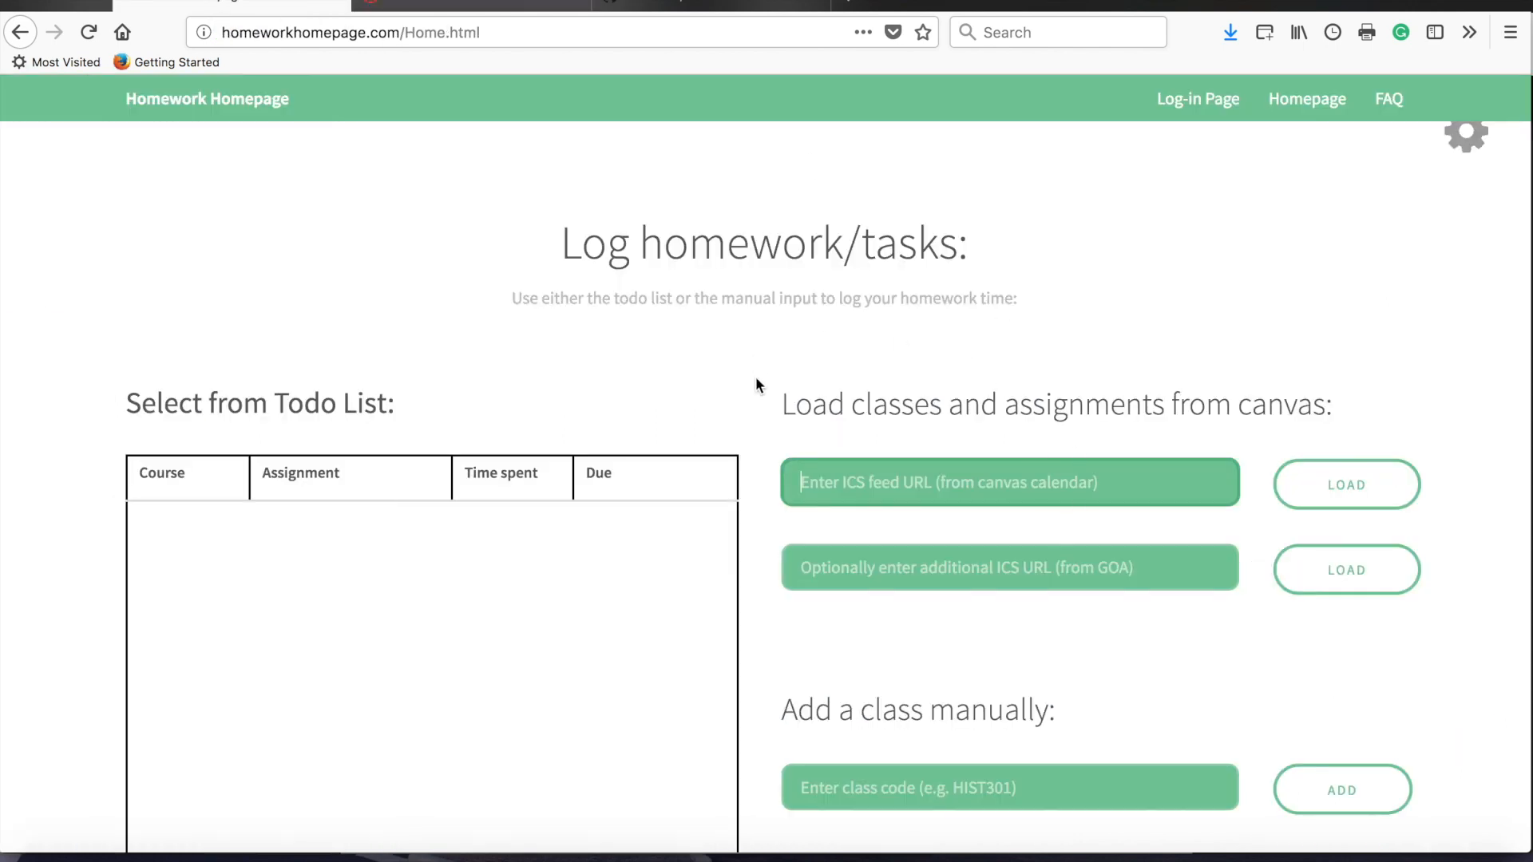
{"action": "scroll", "coordinate": [756, 377], "scroll_direction": "down", "scroll_amount": 1}
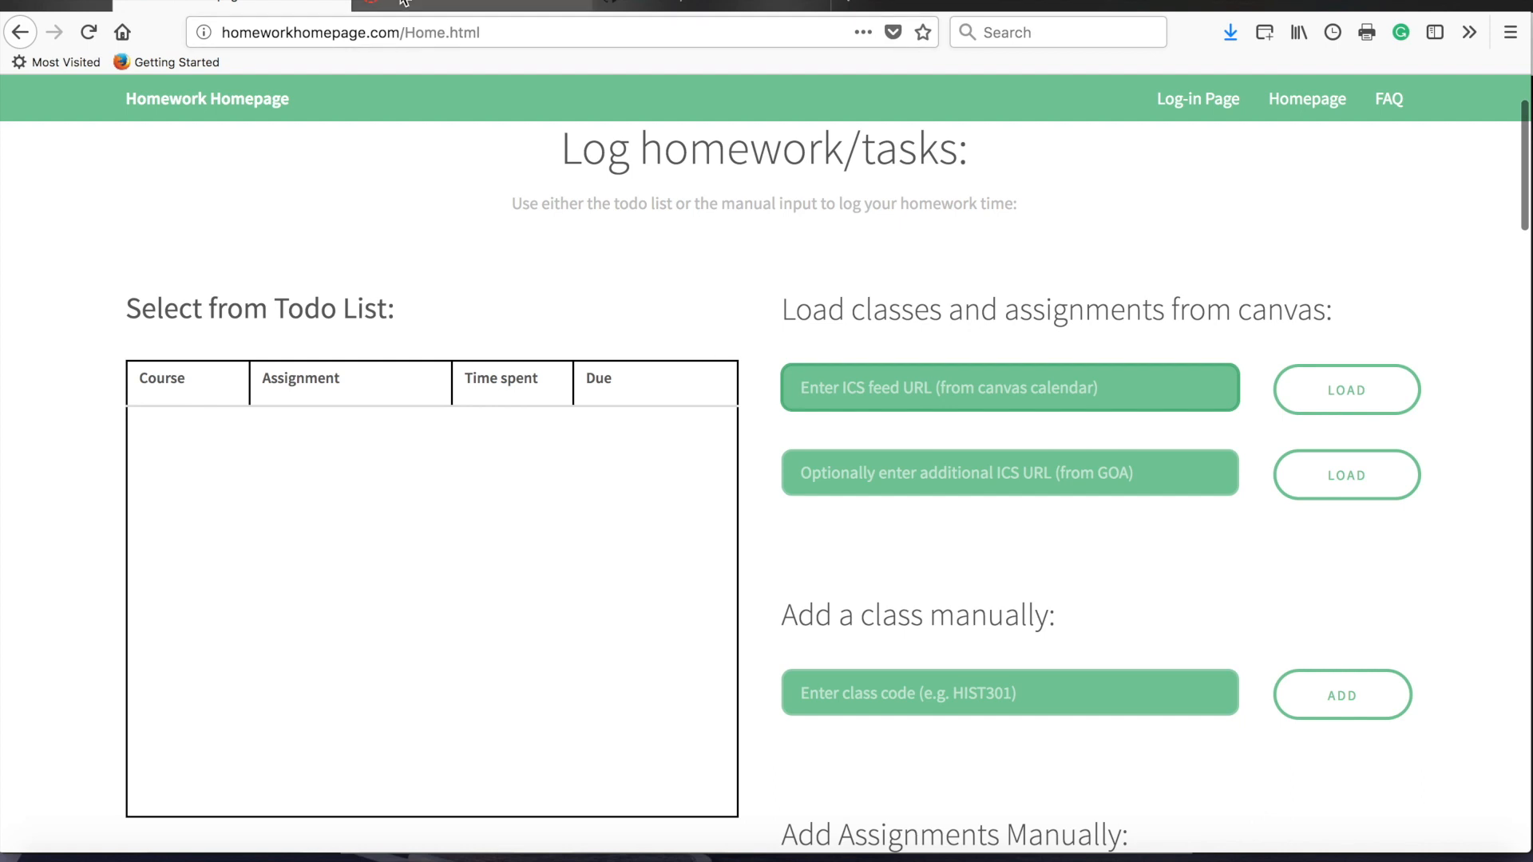
{"action": "left_click", "coordinate": [403, 5]}
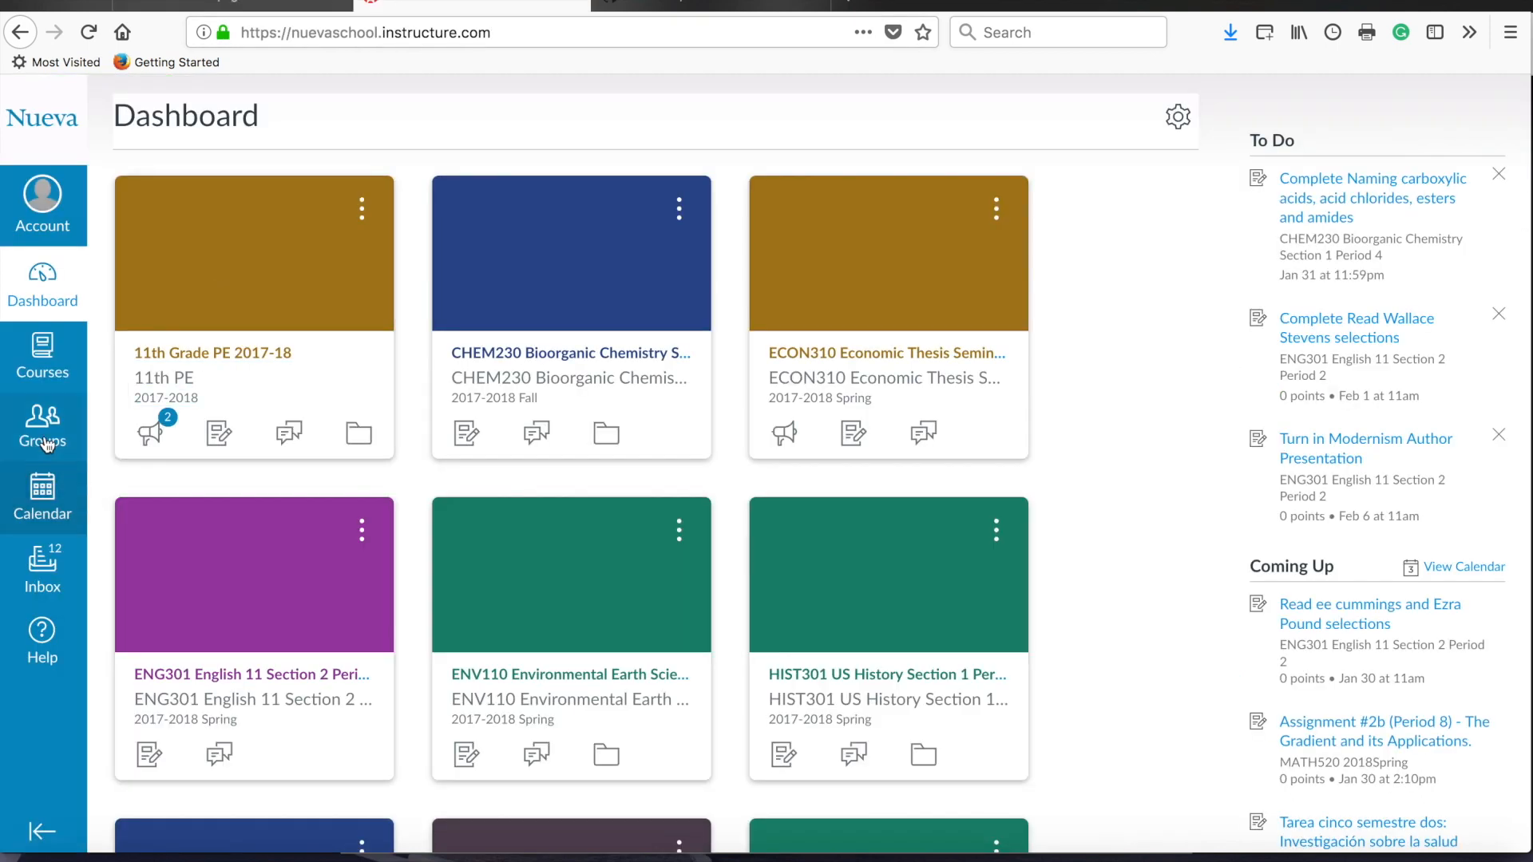
{"action": "left_click", "coordinate": [50, 501]}
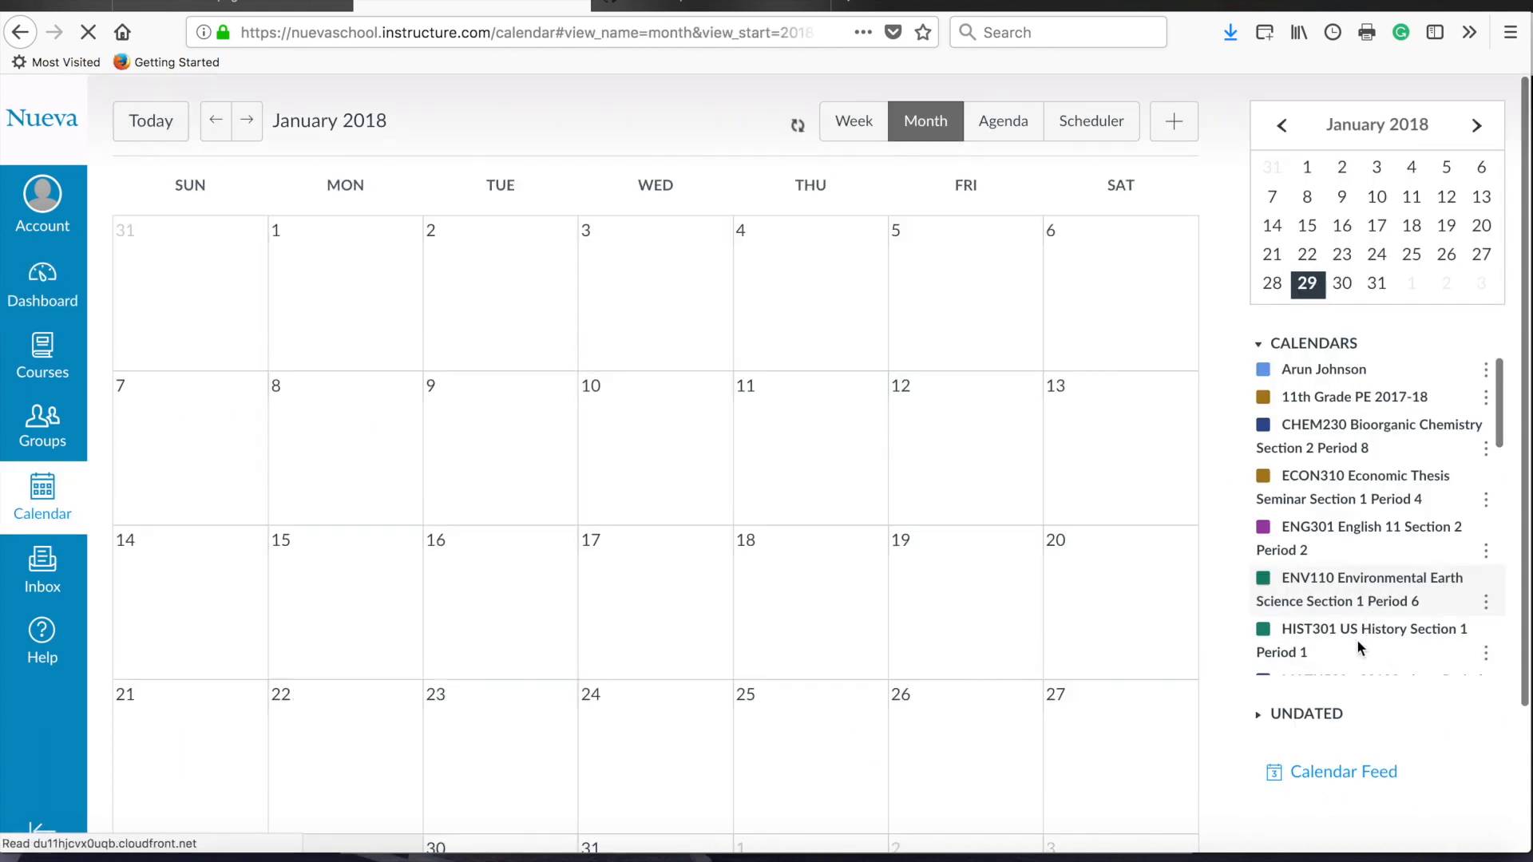
{"action": "left_click", "coordinate": [1333, 777]}
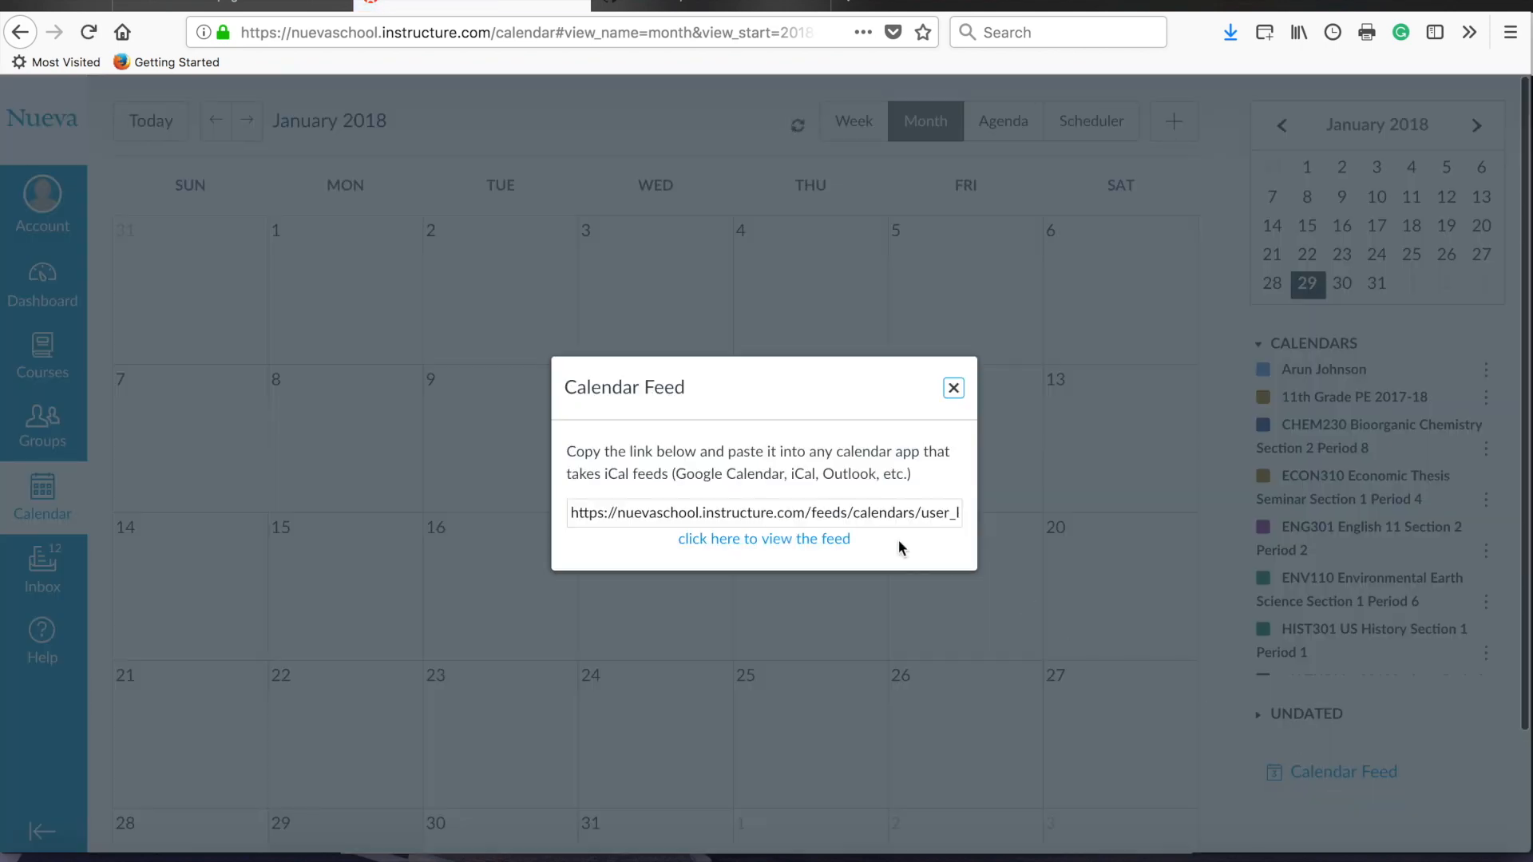
Copy the whole Canvas calendar feed URL and return to Homework Homepage.
{"action": "left_click", "coordinate": [768, 511]}
{"action": "key", "text": "Home"}
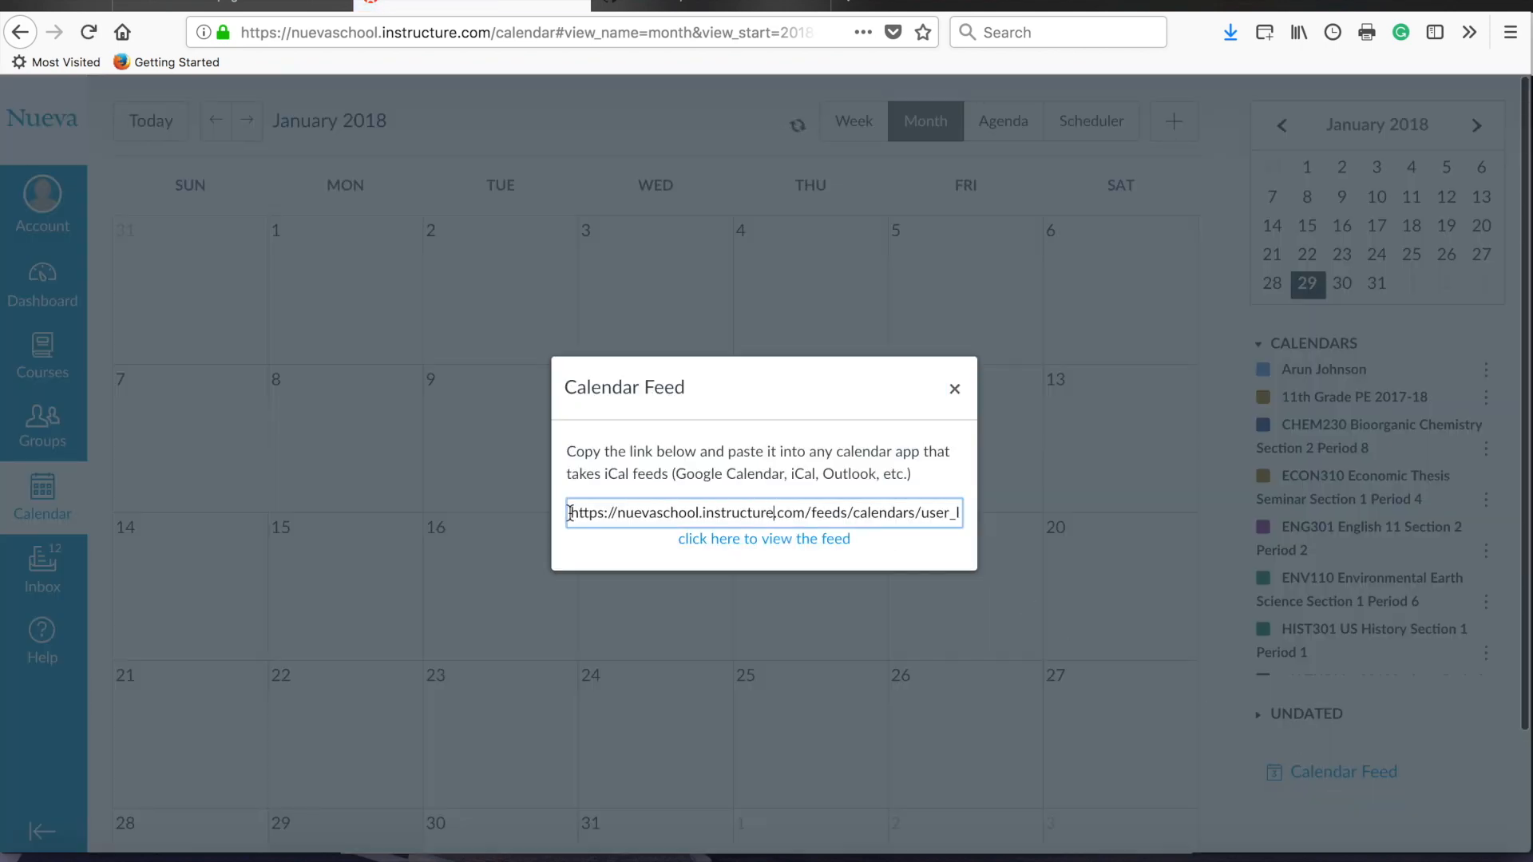
{"action": "key", "text": "ctrl+a"}
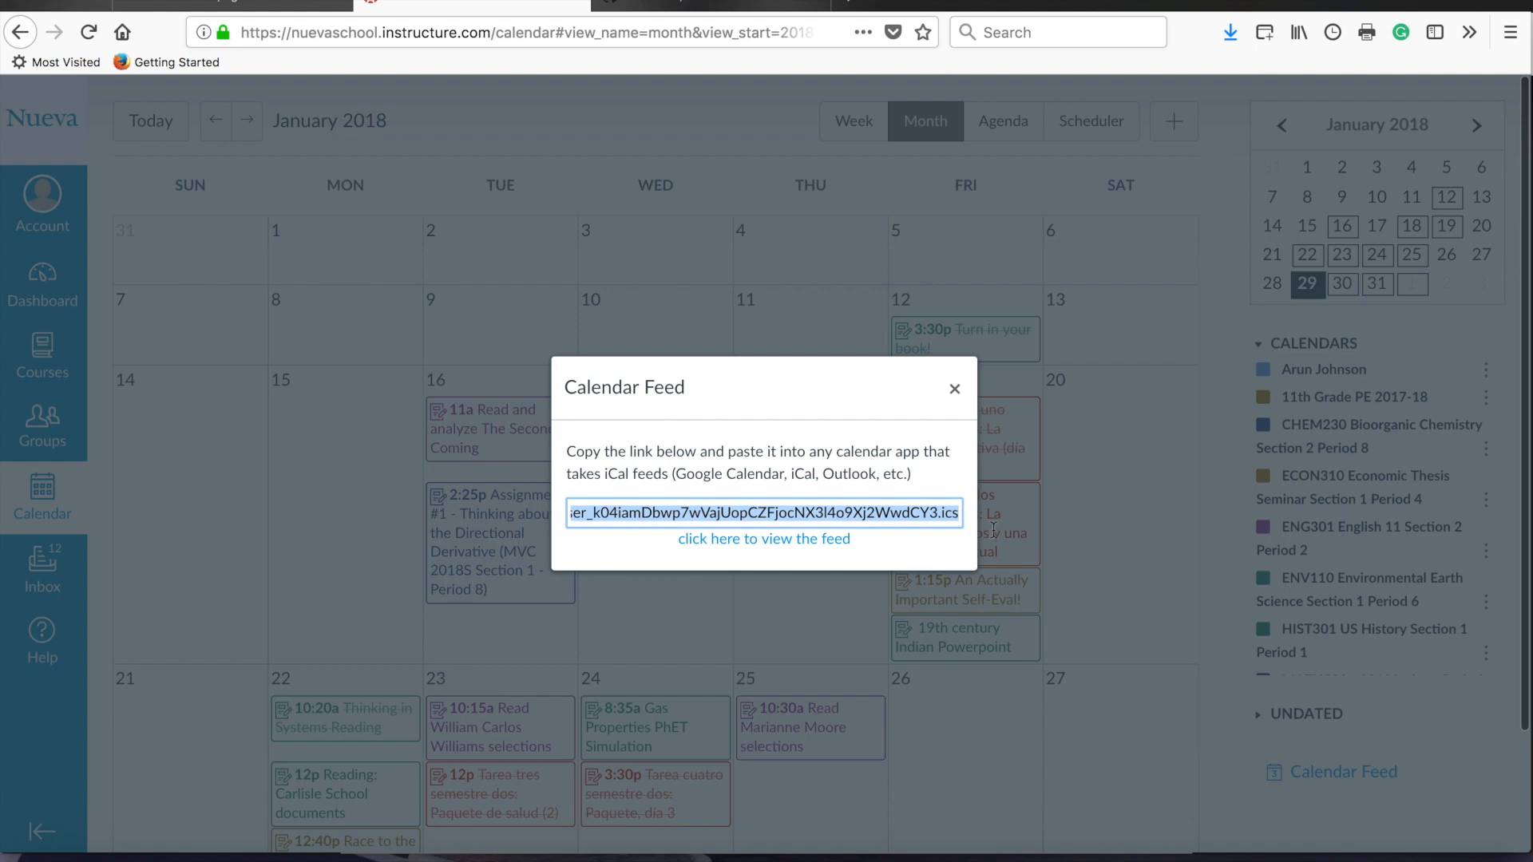
{"action": "key", "text": "ctrl+c"}
{"action": "key", "text": "ctrl+Tab"}
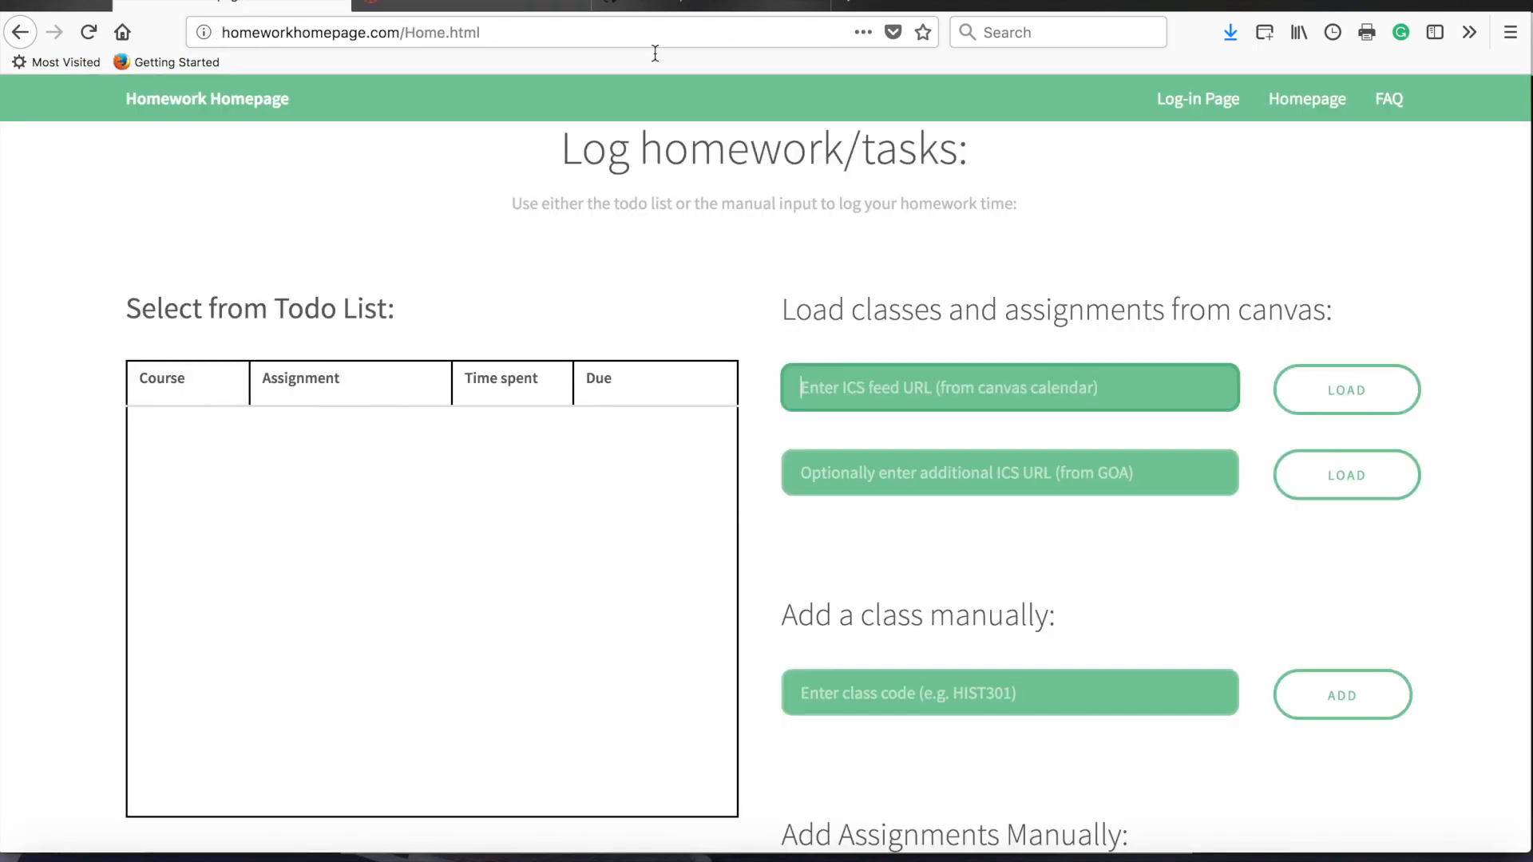
Paste the Canvas feed URL and load its classes and assignments into the todo list.
{"action": "left_click", "coordinate": [1028, 379]}
{"action": "key", "text": "ctrl+v"}
{"action": "left_click", "coordinate": [1347, 389]}
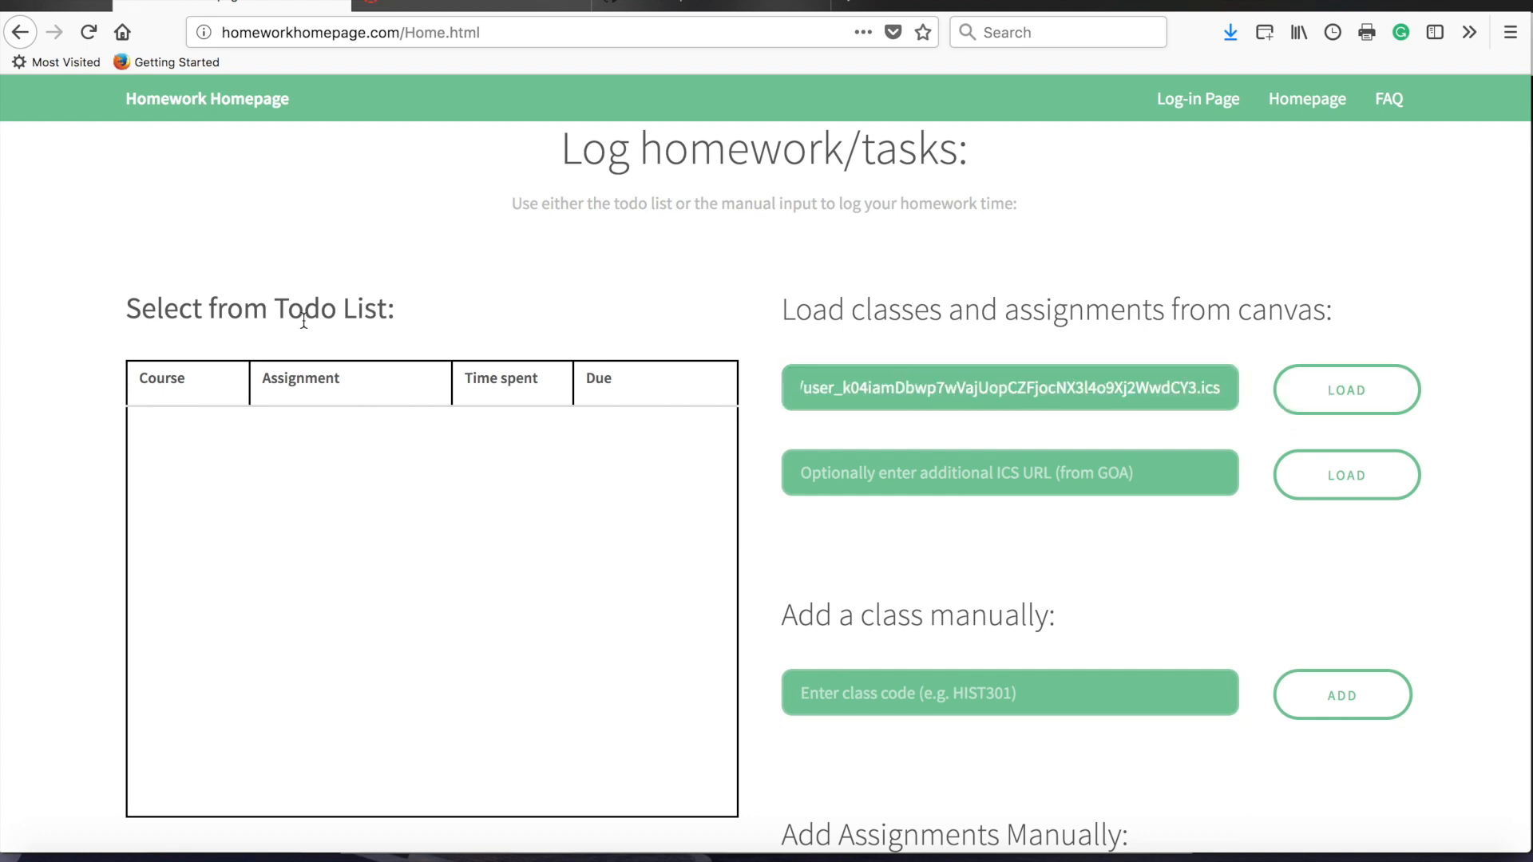
{"action": "left_click", "coordinate": [451, 32]}
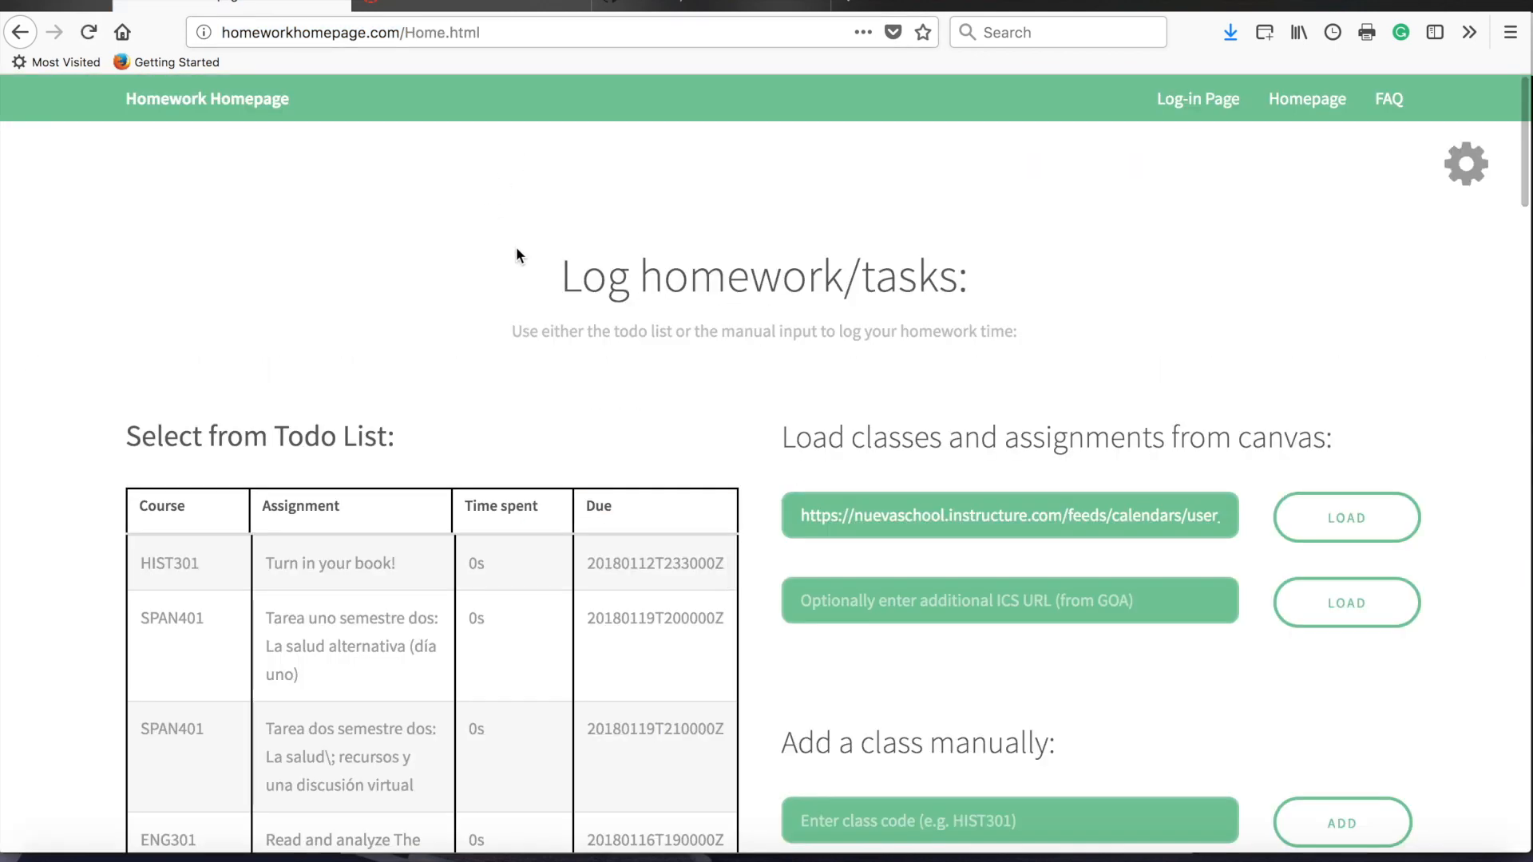
{"action": "scroll", "coordinate": [531, 514], "scroll_direction": "down", "scroll_amount": 5}
{"action": "scroll", "coordinate": [422, 395], "scroll_direction": "down", "scroll_amount": 3}
{"action": "scroll", "coordinate": [423, 393], "scroll_direction": "up", "scroll_amount": 2}
{"action": "scroll", "coordinate": [422, 394], "scroll_direction": "up", "scroll_amount": 1}
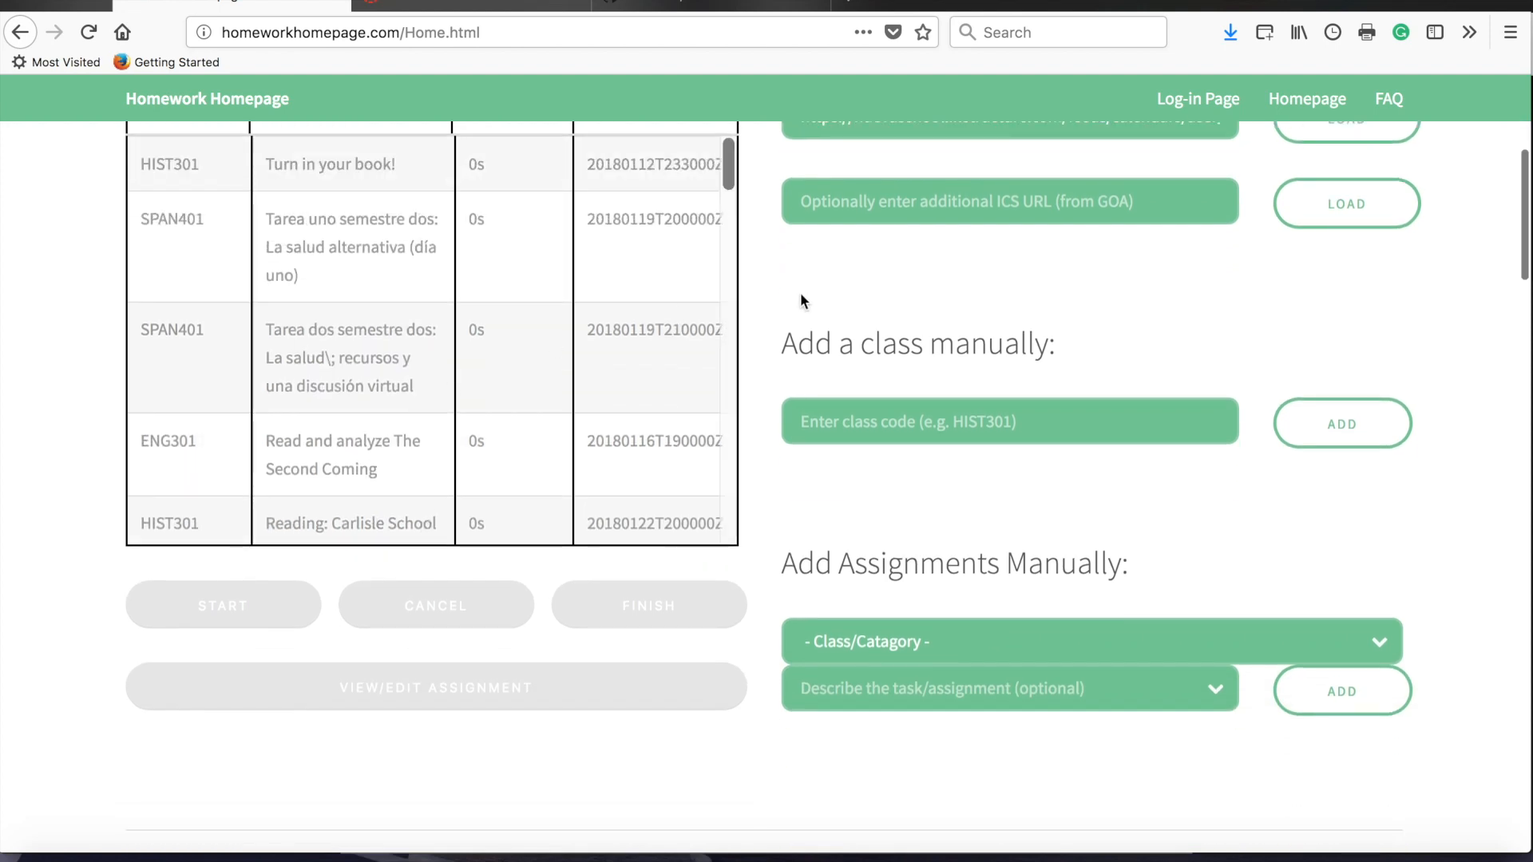
{"action": "scroll", "coordinate": [801, 293], "scroll_direction": "up", "scroll_amount": 5}
{"action": "scroll", "coordinate": [807, 619], "scroll_direction": "down", "scroll_amount": 3}
{"action": "scroll", "coordinate": [806, 619], "scroll_direction": "down", "scroll_amount": 1}
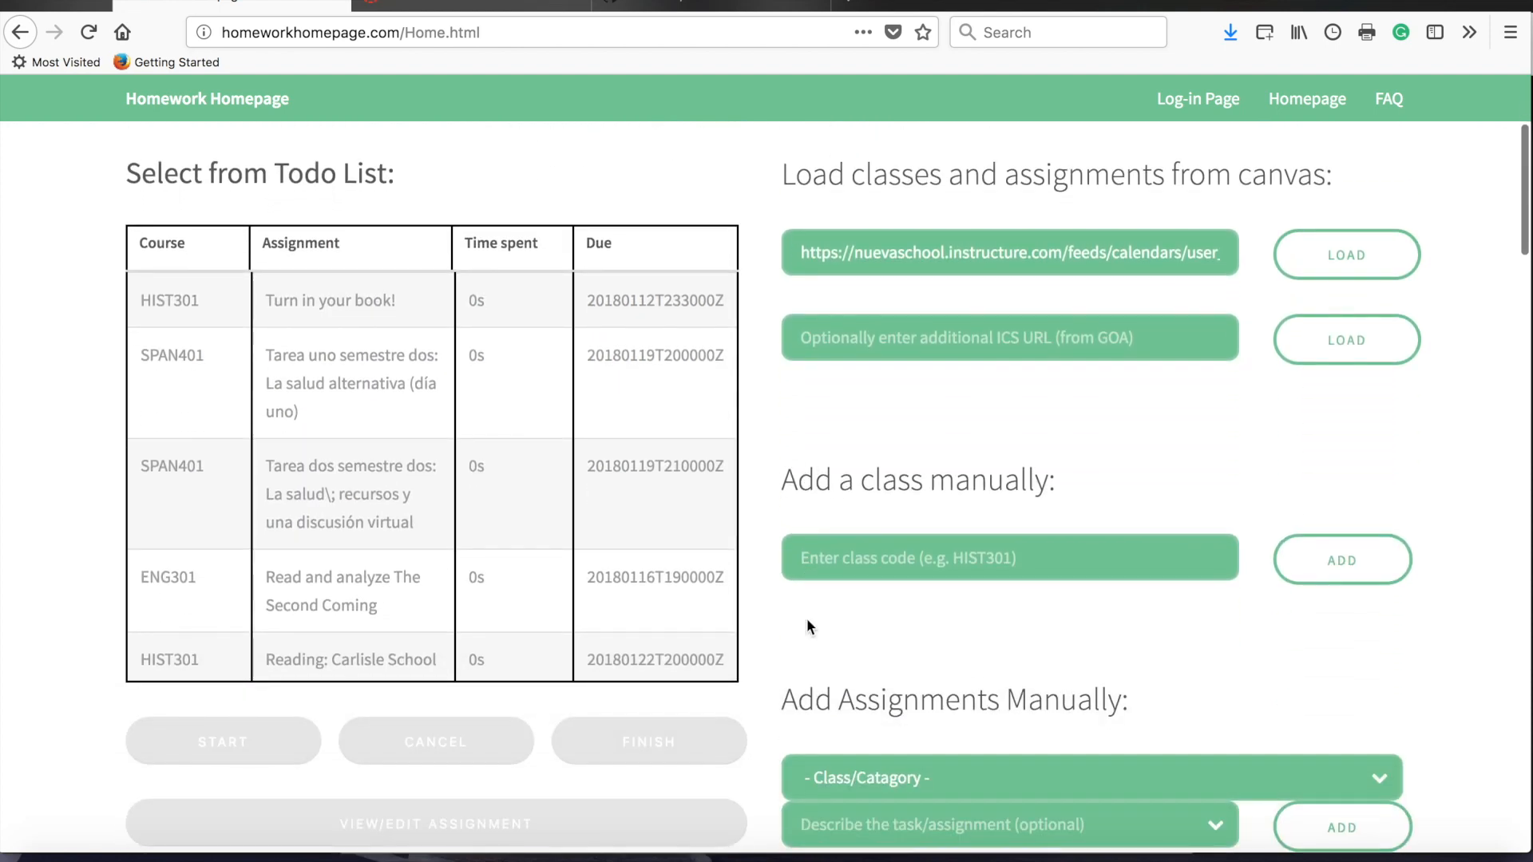
{"action": "scroll", "coordinate": [807, 618], "scroll_direction": "down", "scroll_amount": 3}
Add HIST301 as a class and choose it as the new assignment's class.
{"action": "left_click", "coordinate": [912, 417]}
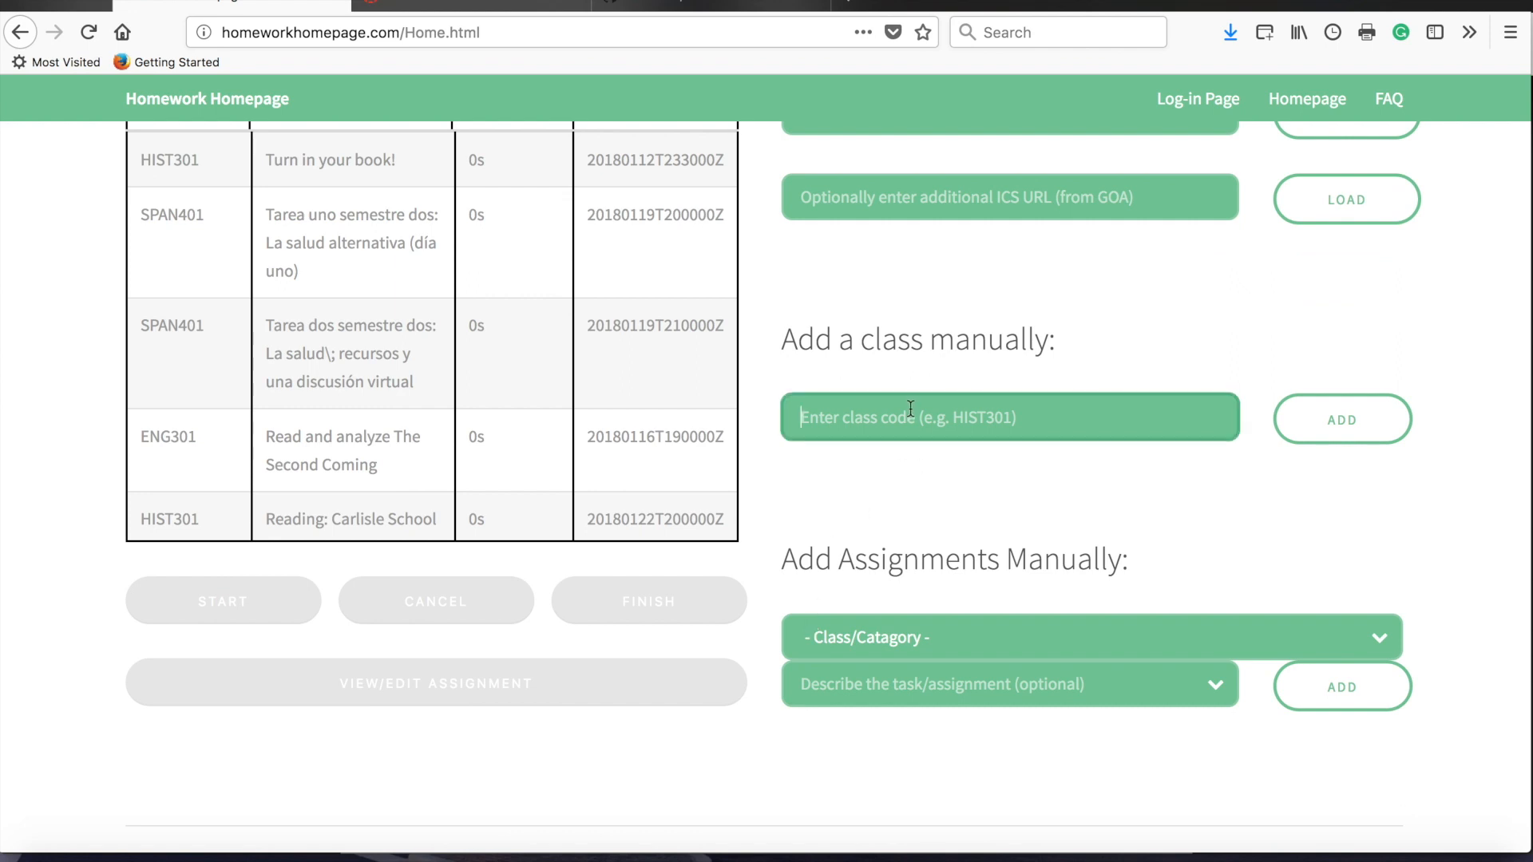
{"action": "type", "text": "H"}
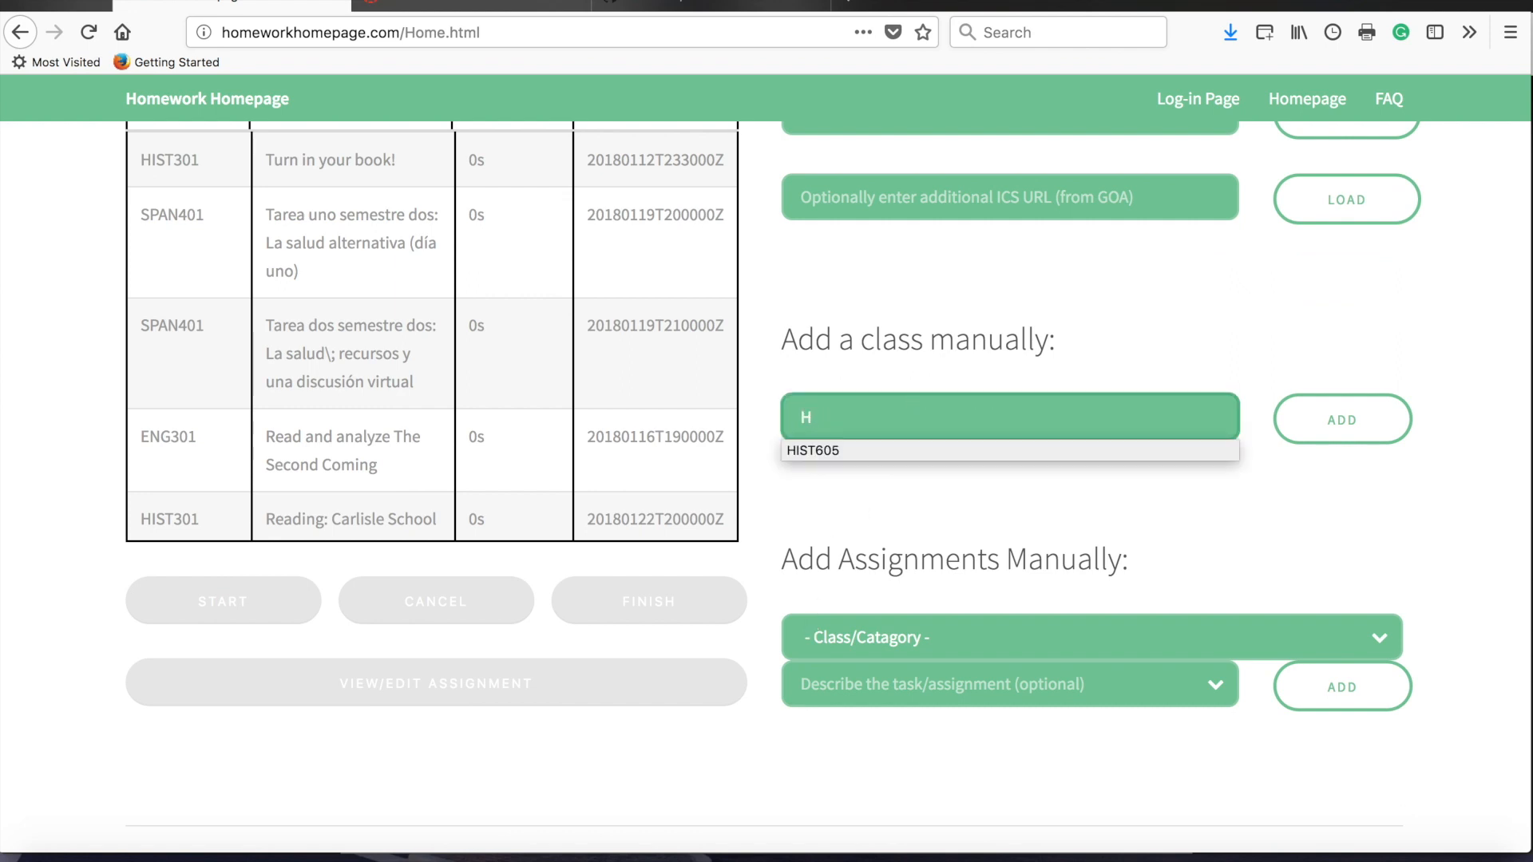
{"action": "type", "text": "IST"}
{"action": "type", "text": "301"}
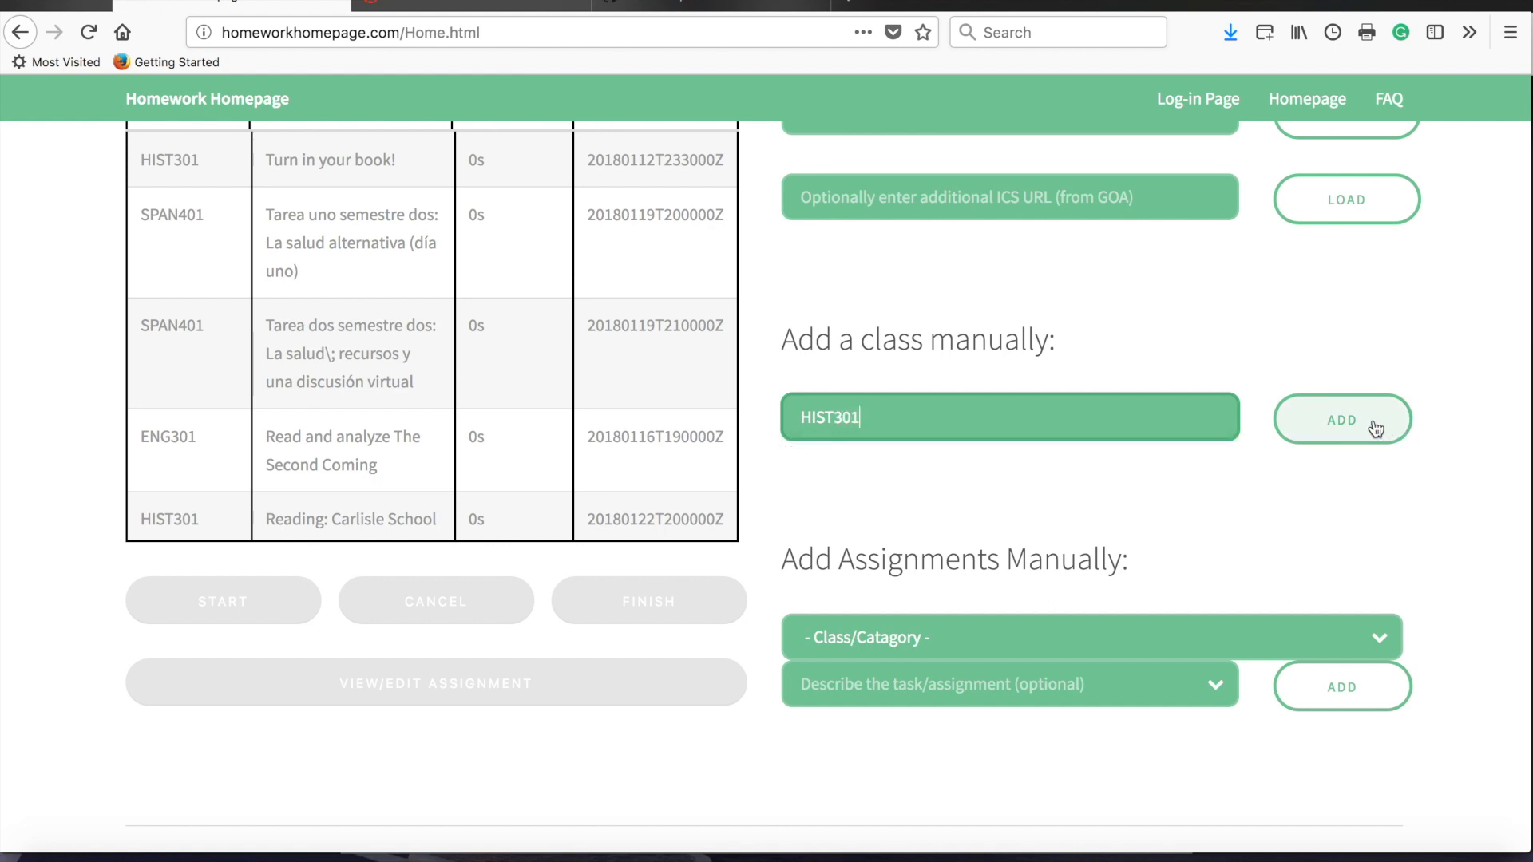
{"action": "left_click", "coordinate": [1377, 428]}
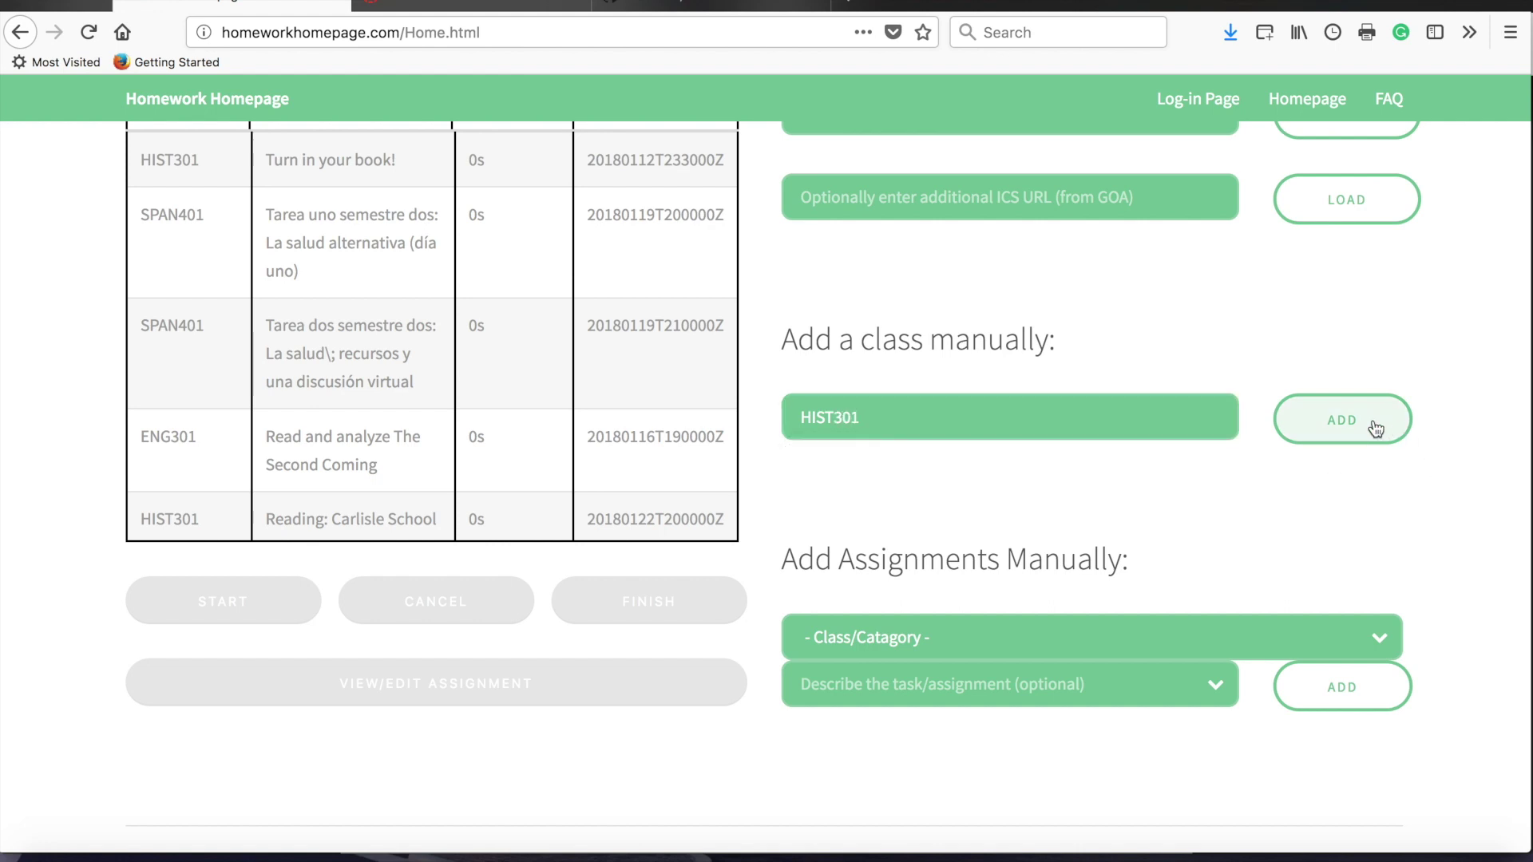
{"action": "left_click", "coordinate": [952, 646]}
{"action": "left_click", "coordinate": [949, 628]}
Add an Essay task for HIST301 and select it in the todo table.
{"action": "left_click", "coordinate": [943, 689]}
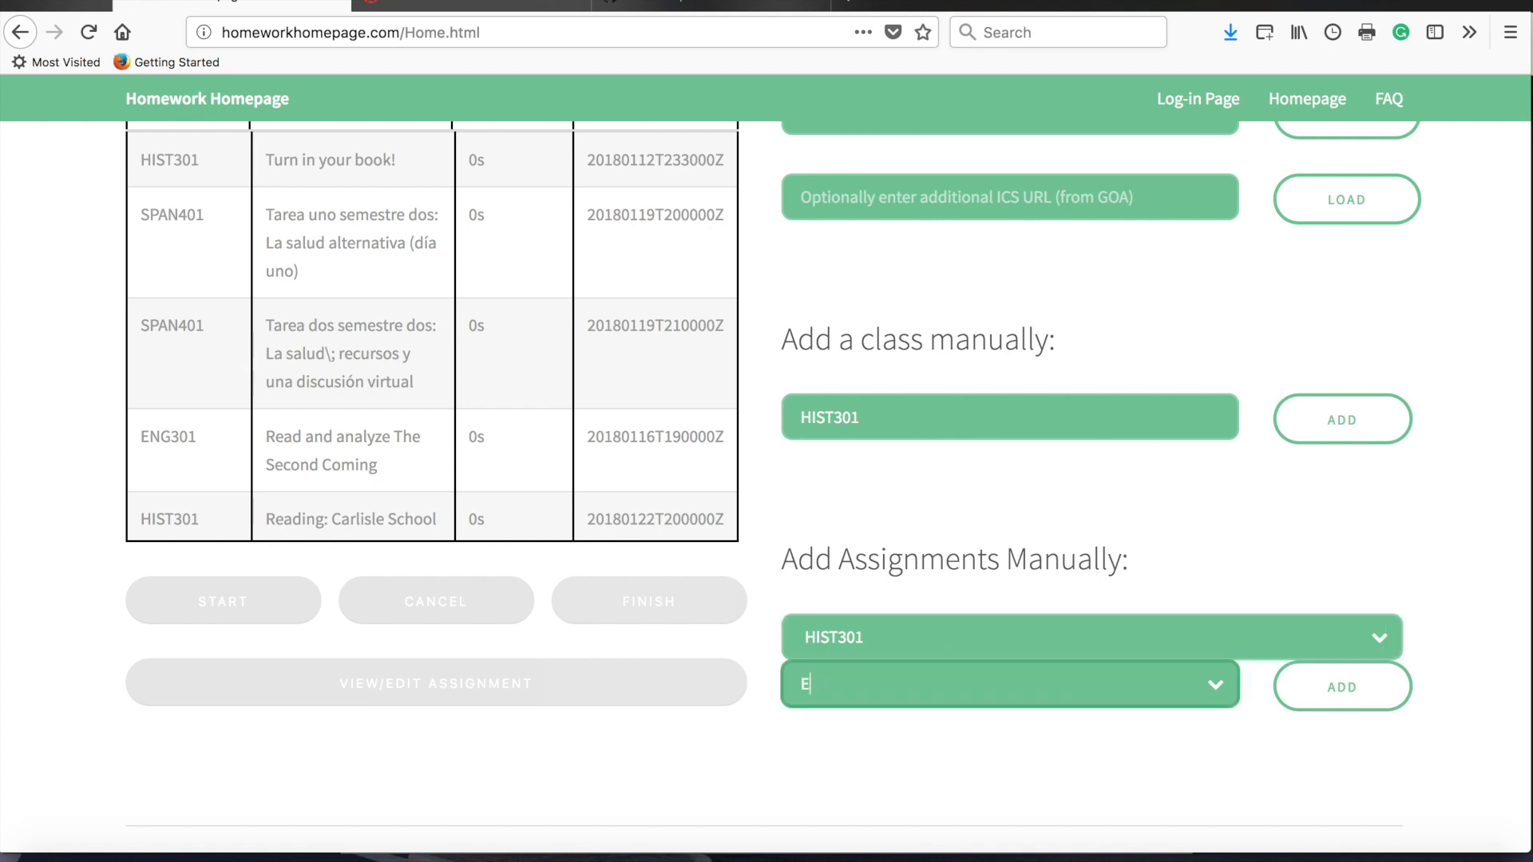
{"action": "type", "text": "Essay"}
{"action": "left_click", "coordinate": [1348, 693]}
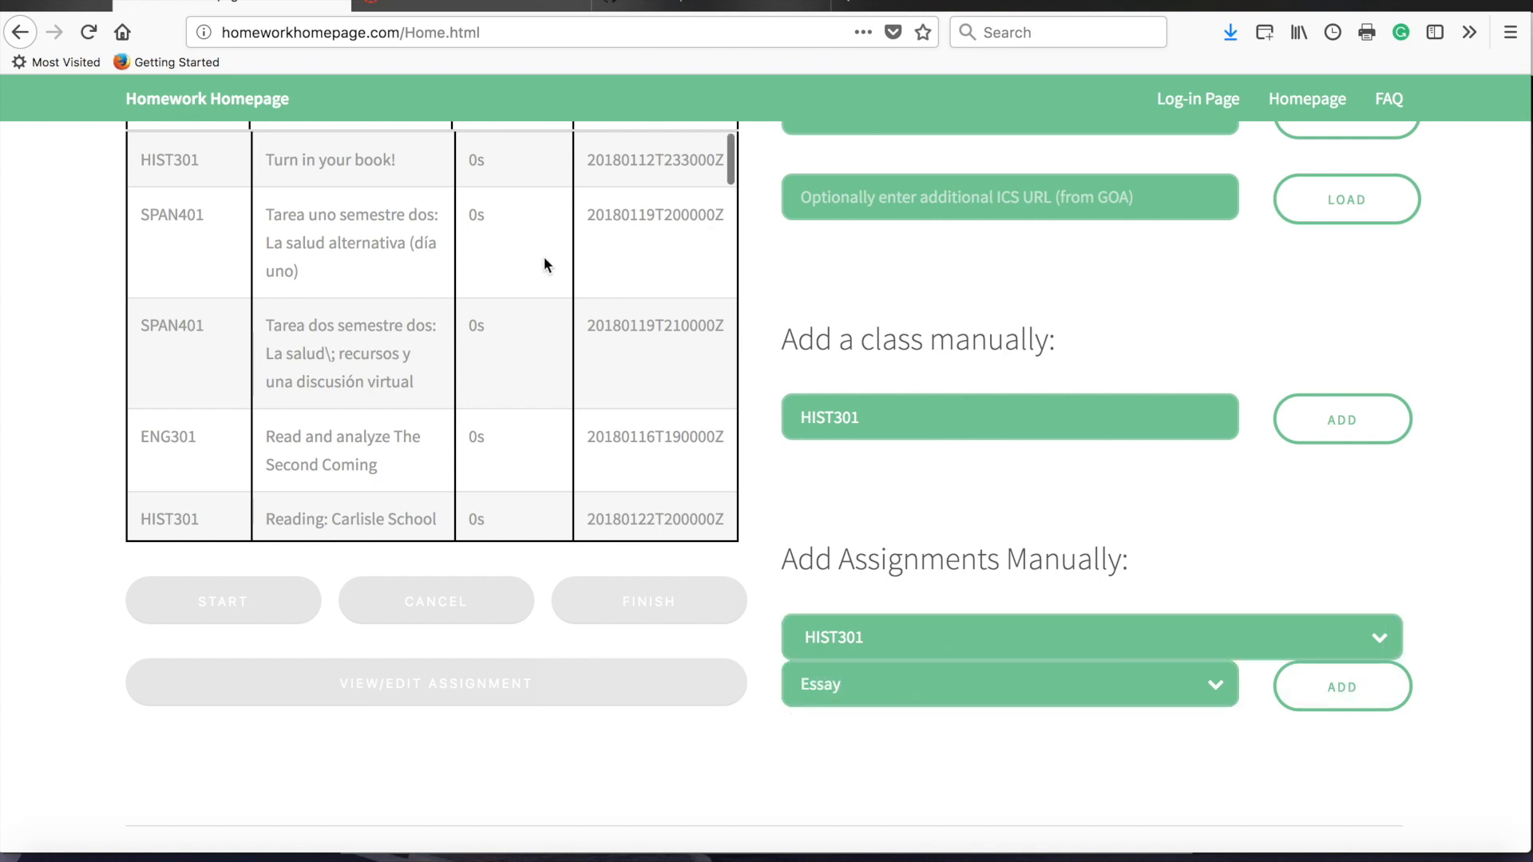
{"action": "scroll", "coordinate": [545, 256], "scroll_direction": "up", "scroll_amount": 3}
{"action": "scroll", "coordinate": [544, 257], "scroll_direction": "up", "scroll_amount": 2}
{"action": "scroll", "coordinate": [477, 482], "scroll_direction": "down", "scroll_amount": 2}
{"action": "scroll", "coordinate": [475, 485], "scroll_direction": "down", "scroll_amount": 4}
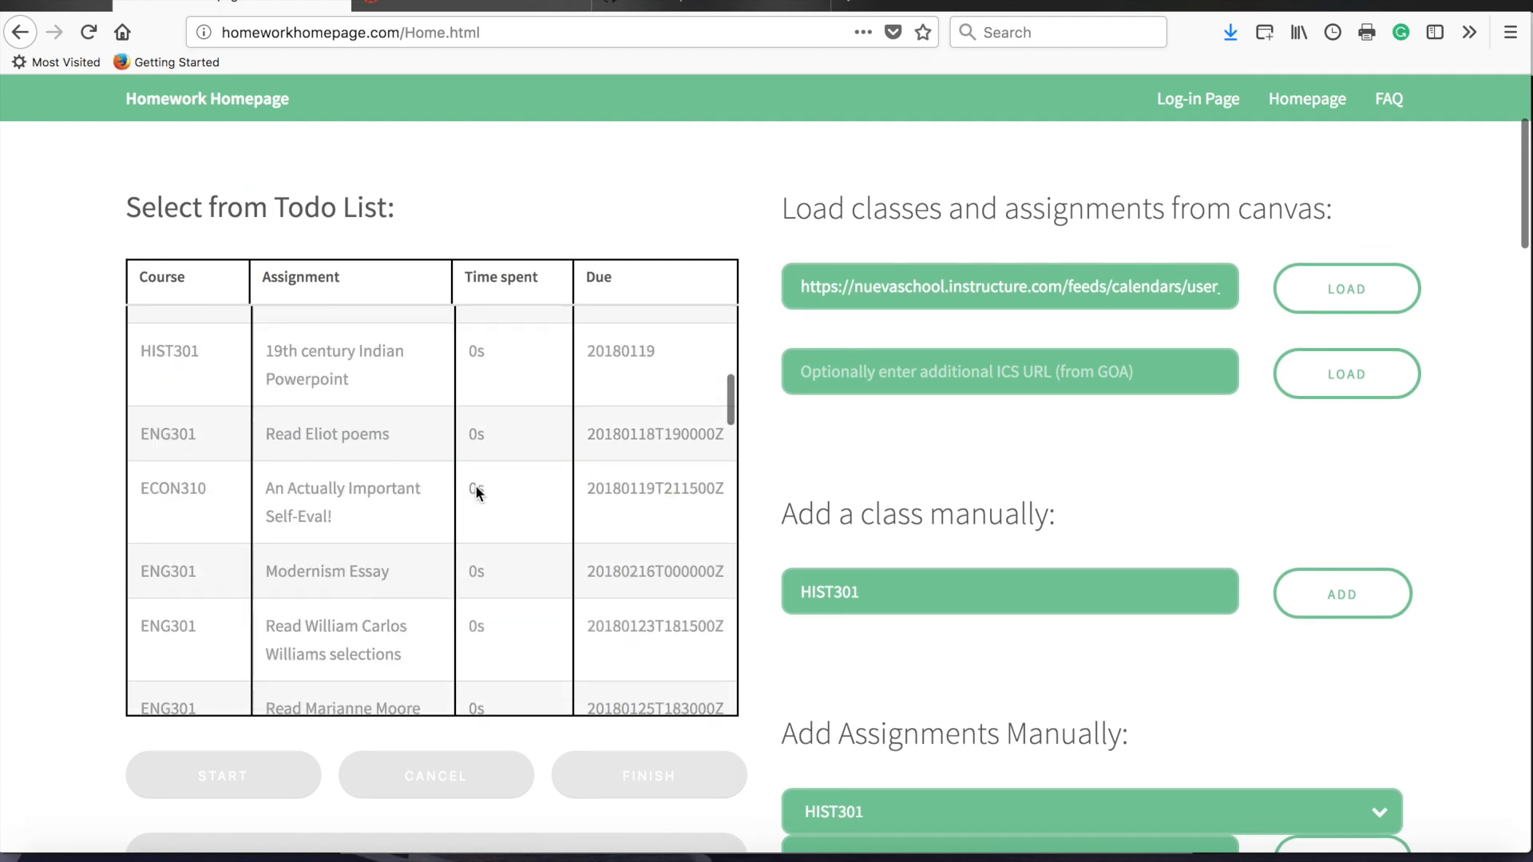
{"action": "scroll", "coordinate": [476, 486], "scroll_direction": "down", "scroll_amount": 4}
{"action": "scroll", "coordinate": [476, 485], "scroll_direction": "down", "scroll_amount": 4}
{"action": "scroll", "coordinate": [476, 486], "scroll_direction": "down", "scroll_amount": 4}
{"action": "scroll", "coordinate": [476, 485], "scroll_direction": "down", "scroll_amount": 2}
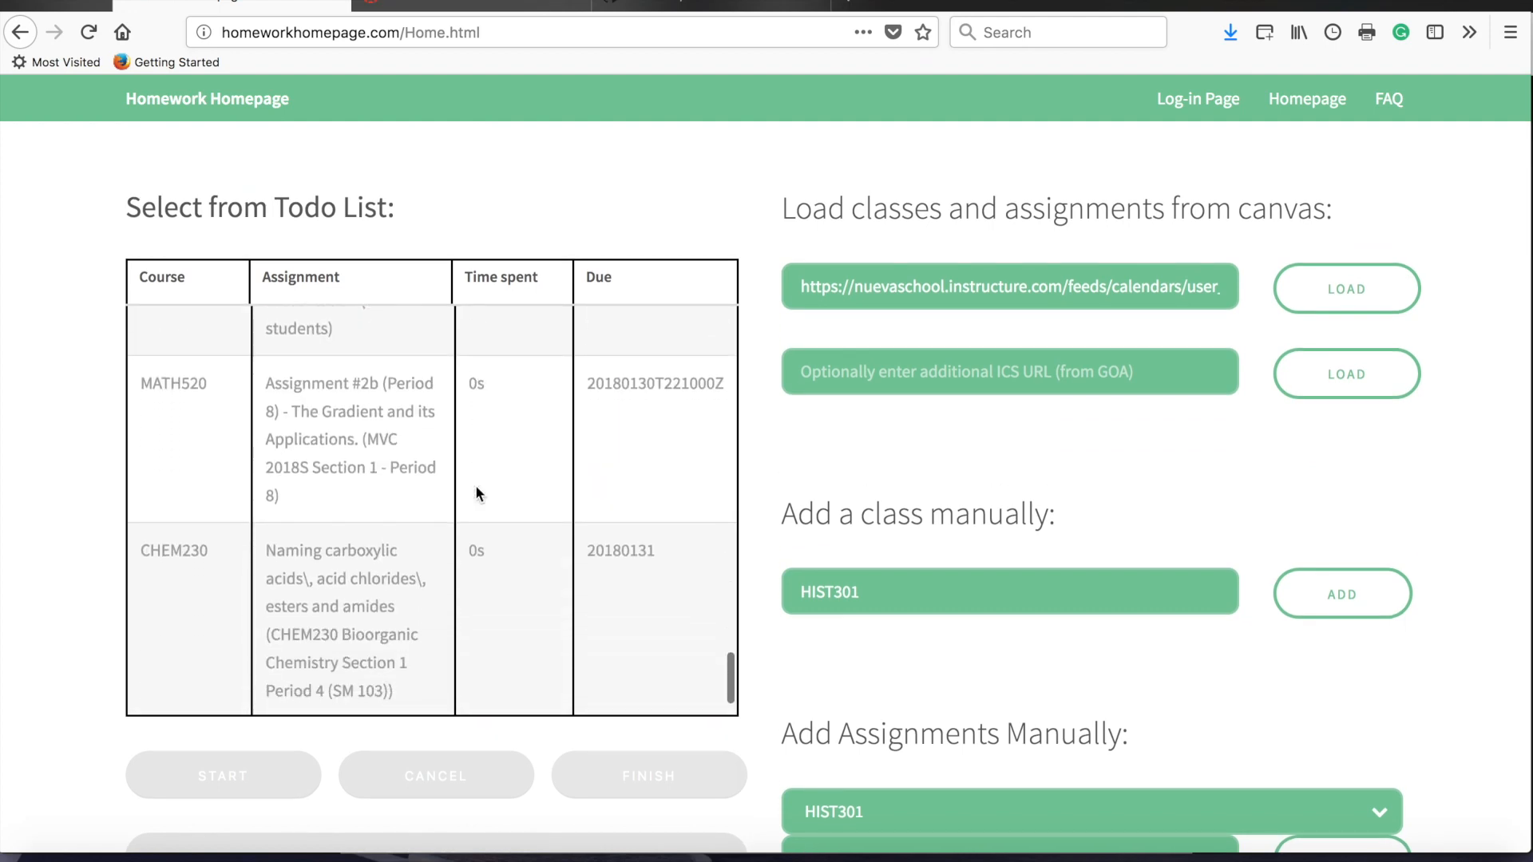
{"action": "scroll", "coordinate": [476, 485], "scroll_direction": "down", "scroll_amount": 2}
{"action": "left_click", "coordinate": [369, 686]}
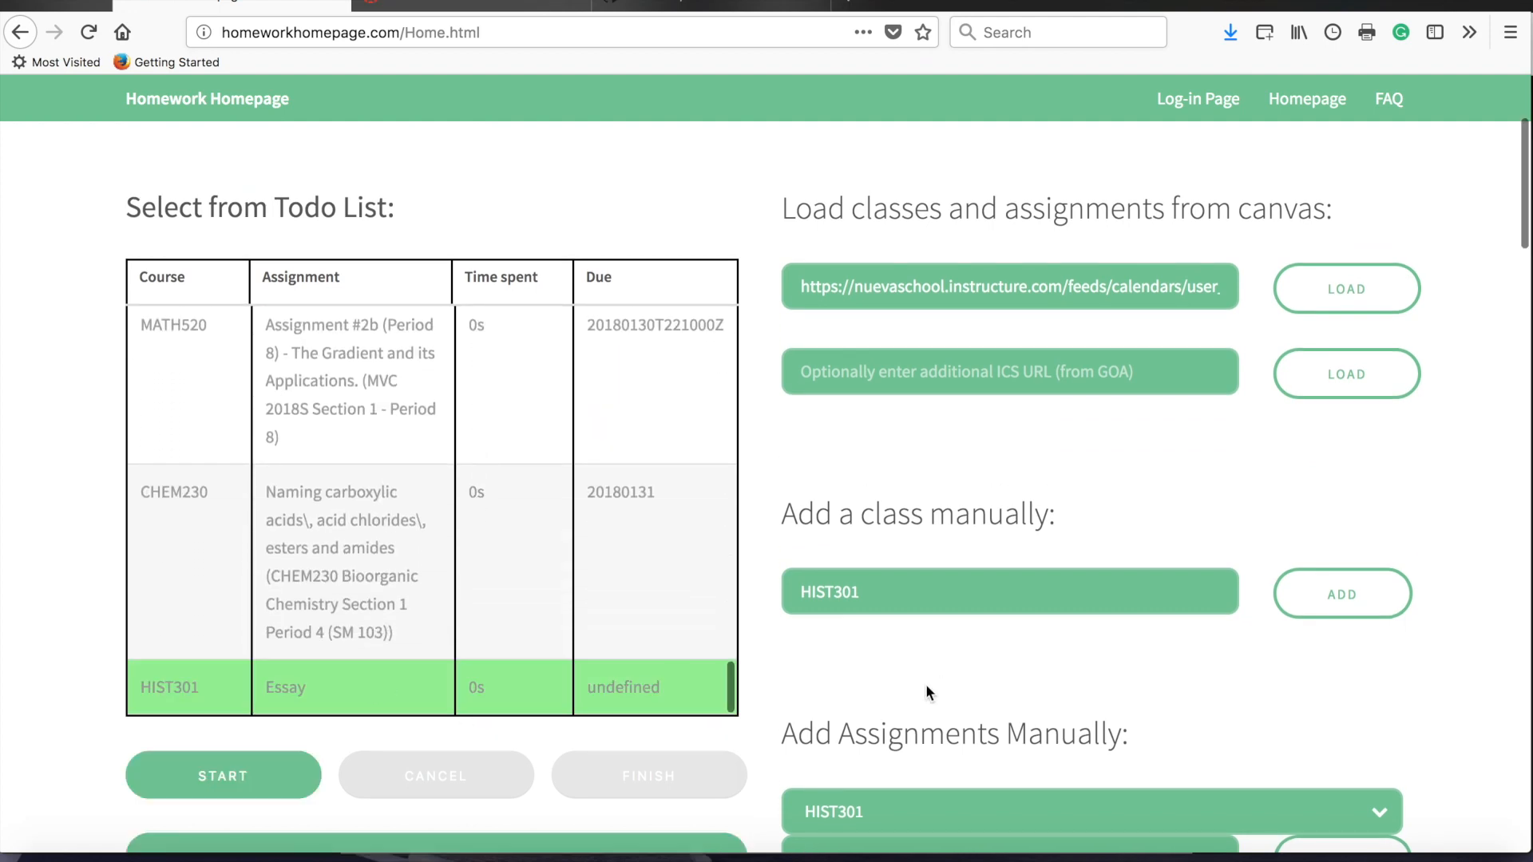
{"action": "scroll", "coordinate": [926, 684], "scroll_direction": "down", "scroll_amount": 5}
{"action": "scroll", "coordinate": [823, 342], "scroll_direction": "up", "scroll_amount": 5}
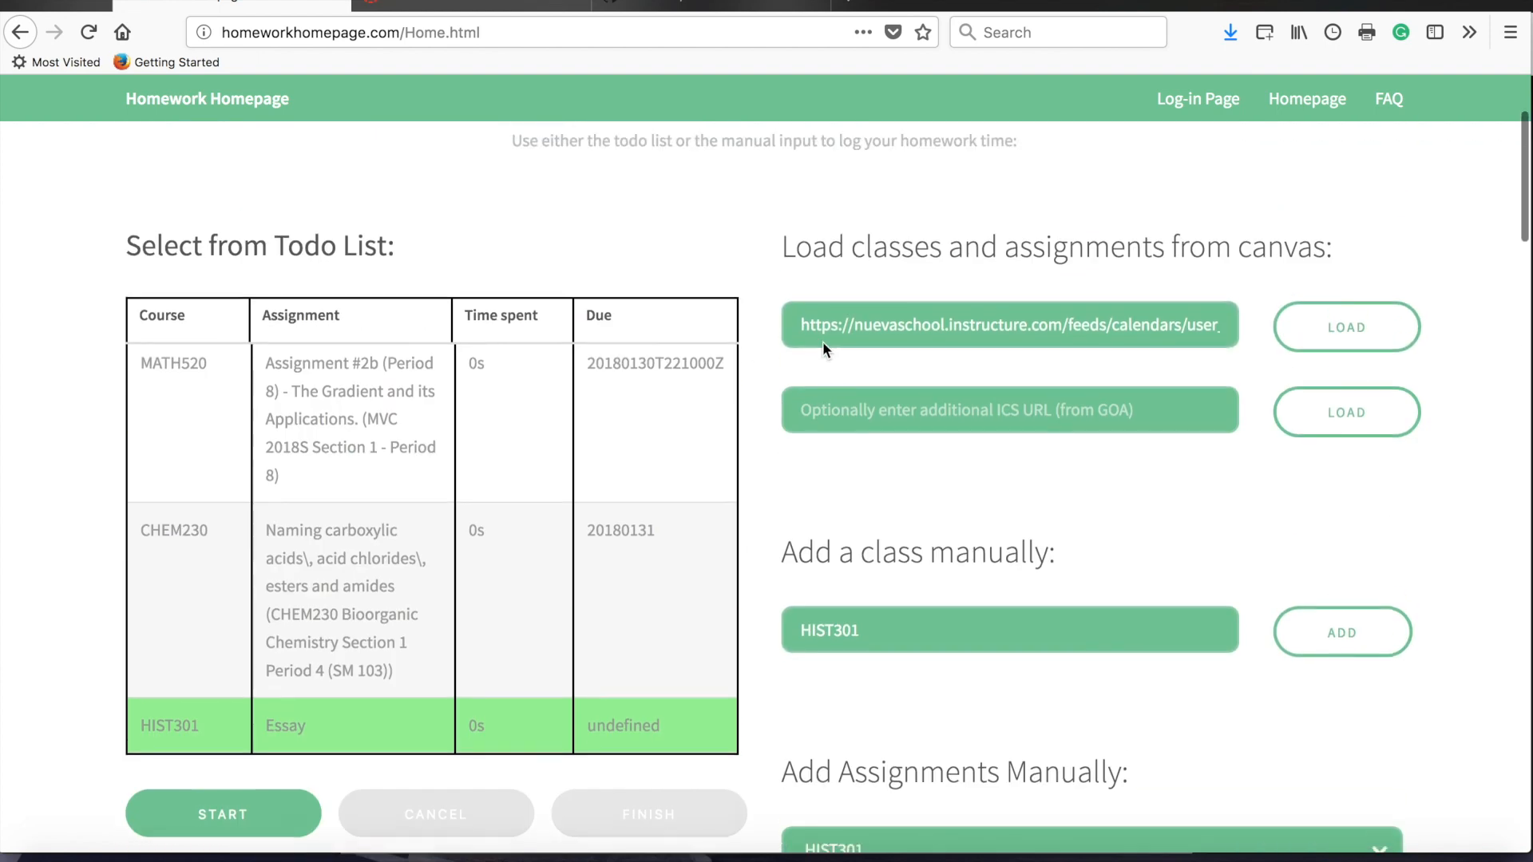
{"action": "scroll", "coordinate": [824, 342], "scroll_direction": "up", "scroll_amount": 3}
{"action": "scroll", "coordinate": [823, 342], "scroll_direction": "down", "scroll_amount": 5}
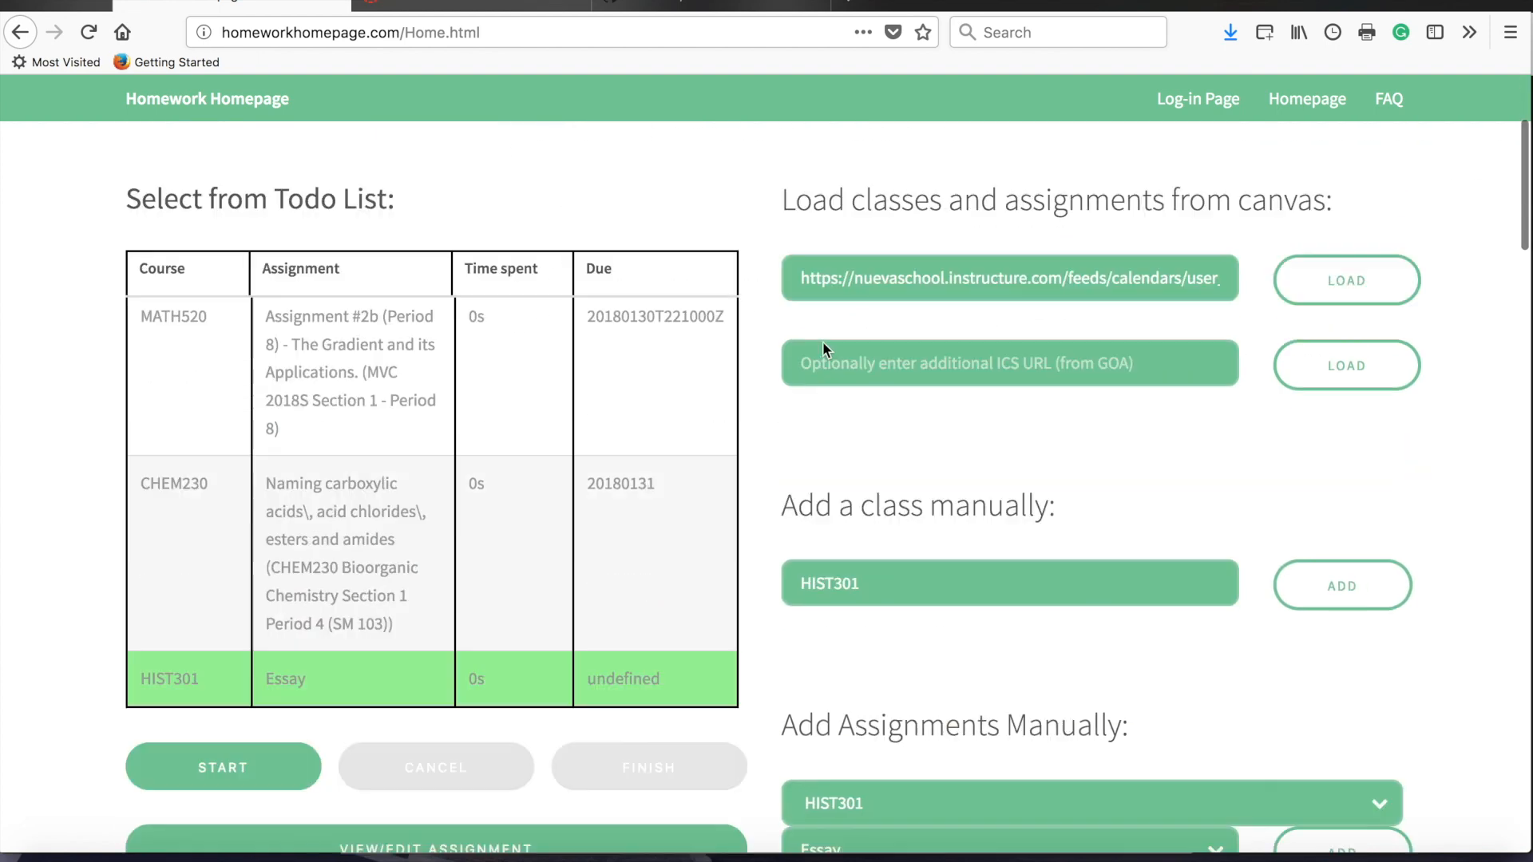
{"action": "scroll", "coordinate": [823, 341], "scroll_direction": "down", "scroll_amount": 2}
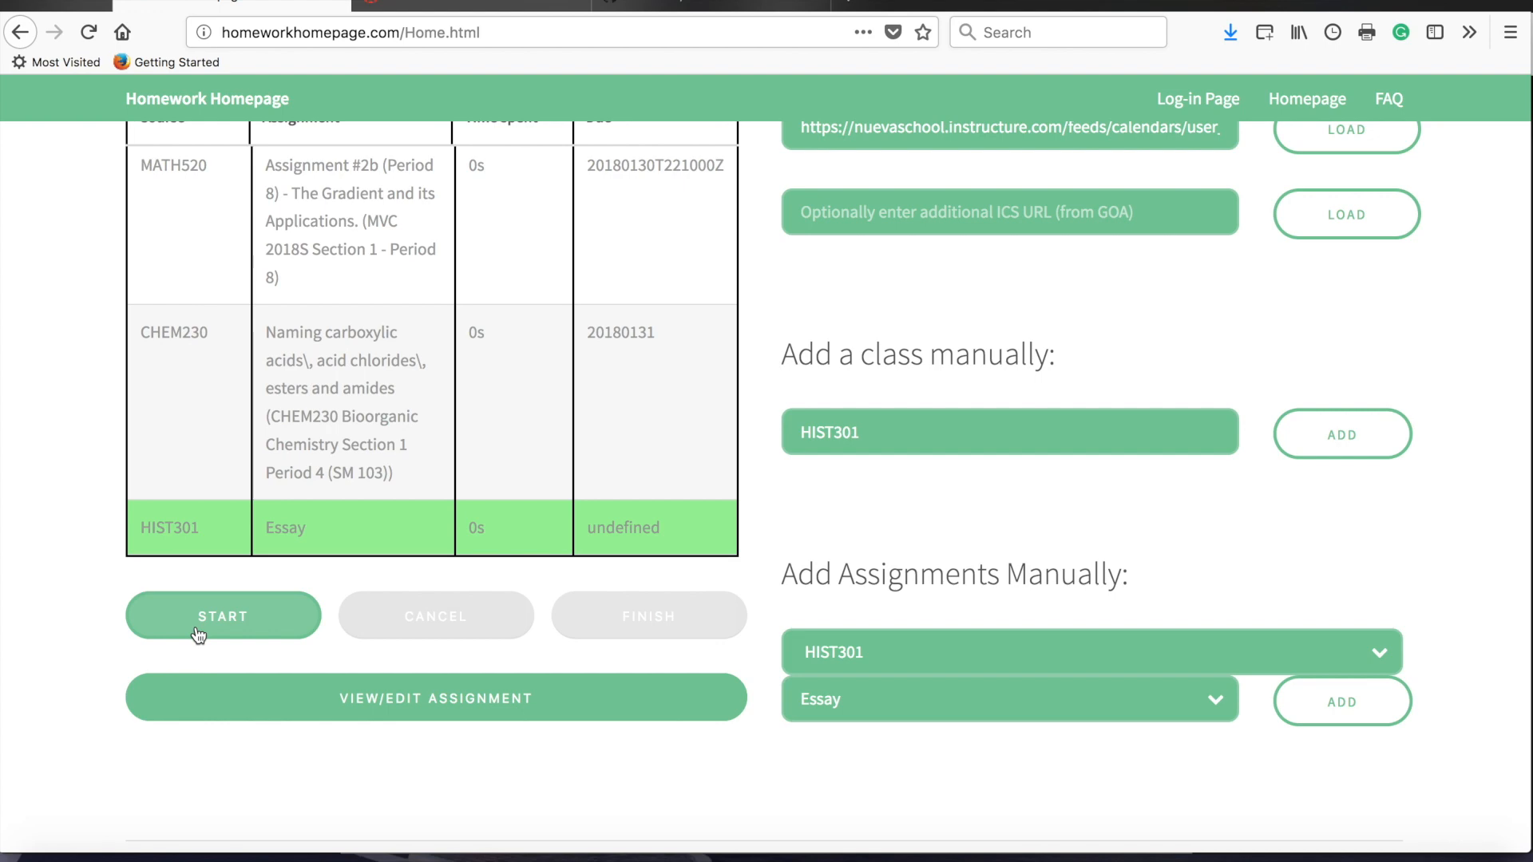
Start, pause, resume and then cancel a timing session on the HIST301 Essay task.
{"action": "left_click", "coordinate": [204, 449]}
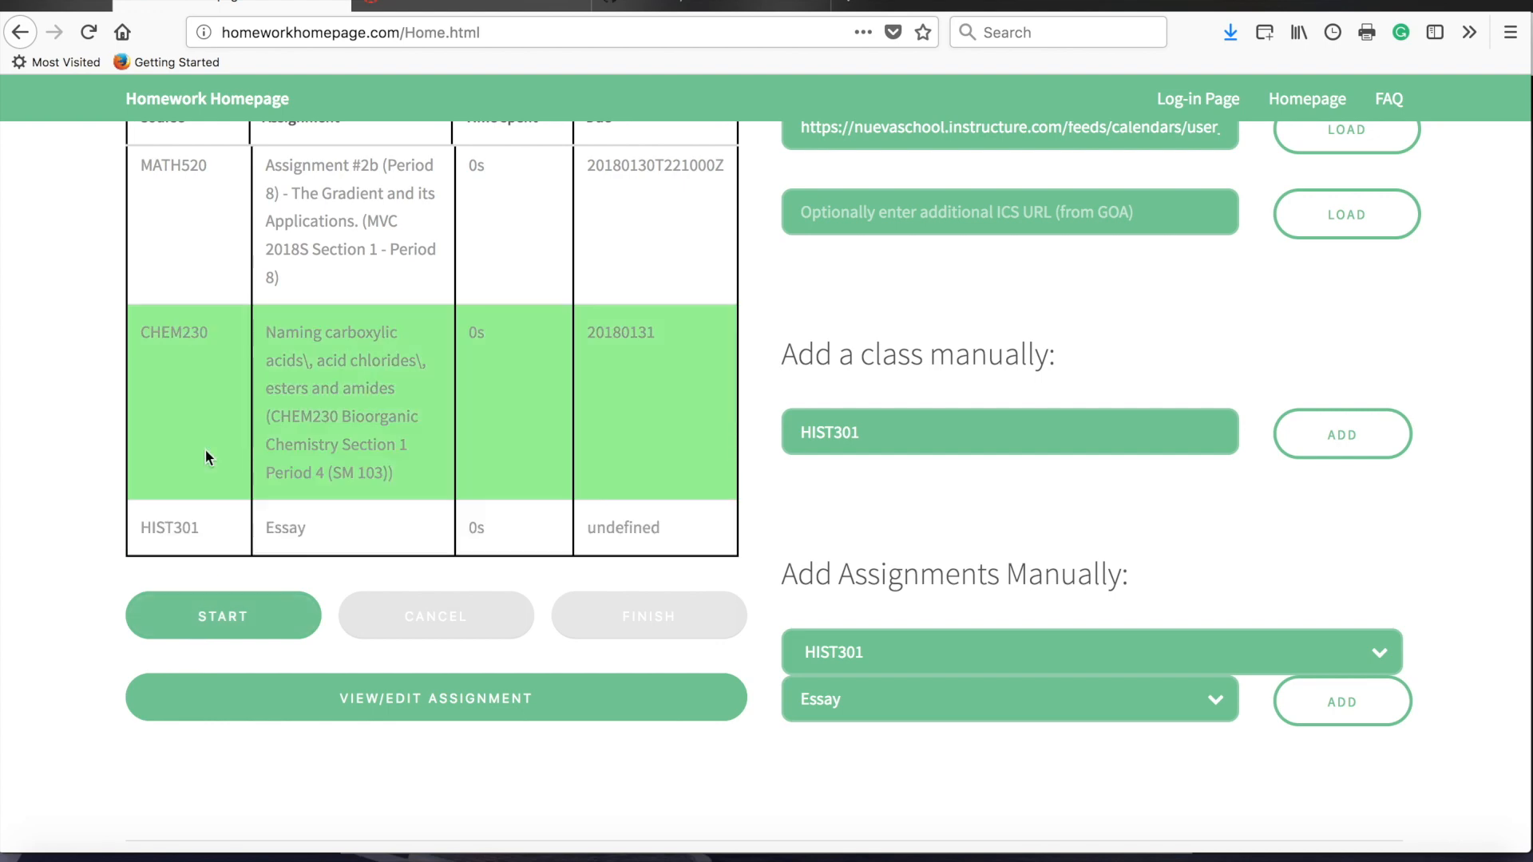
{"action": "left_click", "coordinate": [219, 549]}
{"action": "left_click", "coordinate": [223, 615]}
{"action": "scroll", "coordinate": [804, 490], "scroll_direction": "up", "scroll_amount": 5}
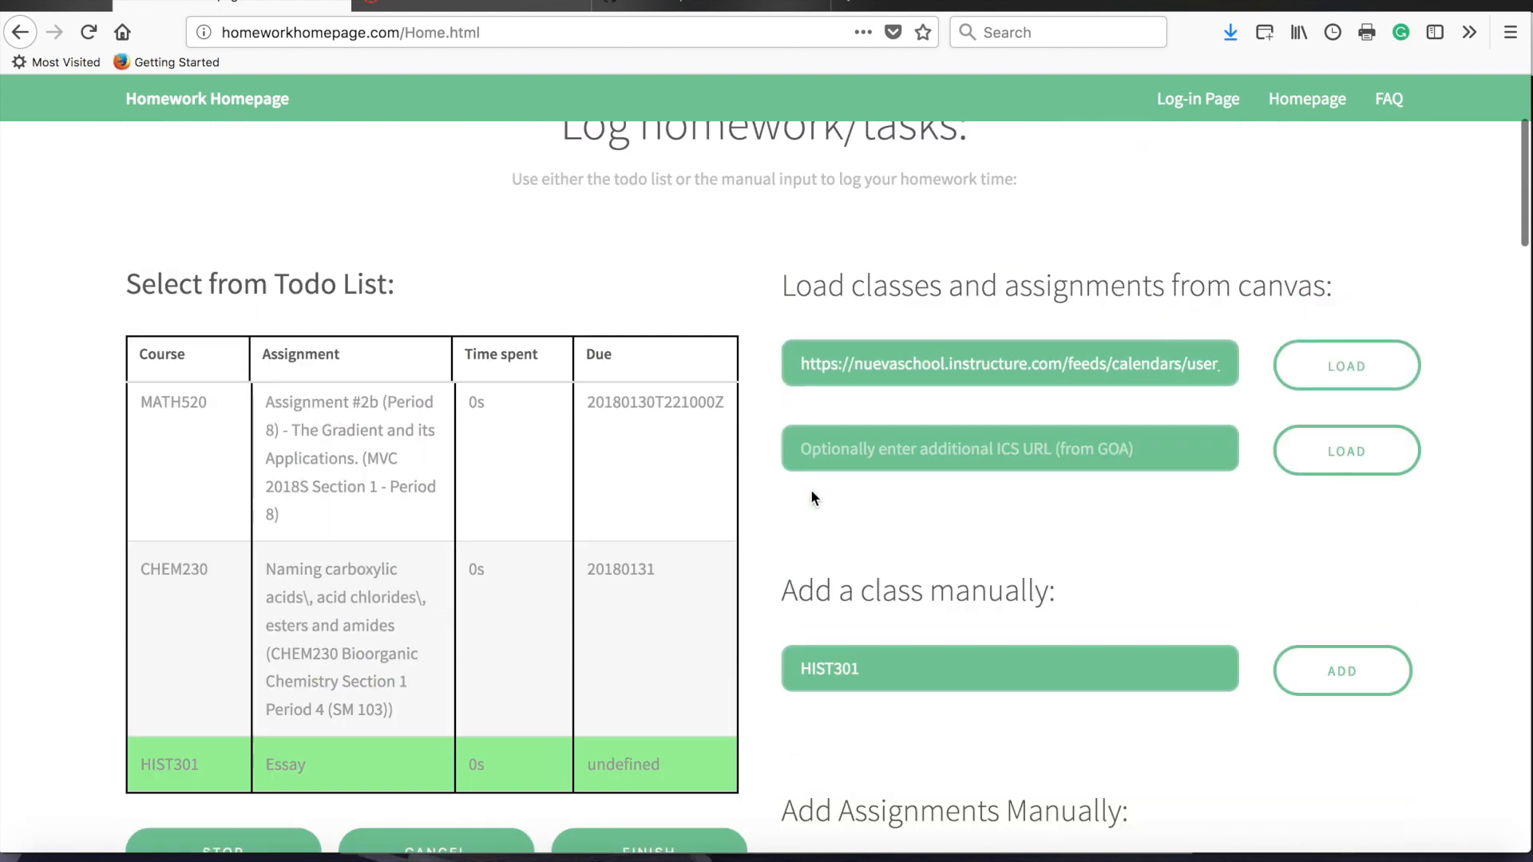
{"action": "scroll", "coordinate": [811, 489], "scroll_direction": "up", "scroll_amount": 5}
{"action": "scroll", "coordinate": [811, 488], "scroll_direction": "down", "scroll_amount": 1}
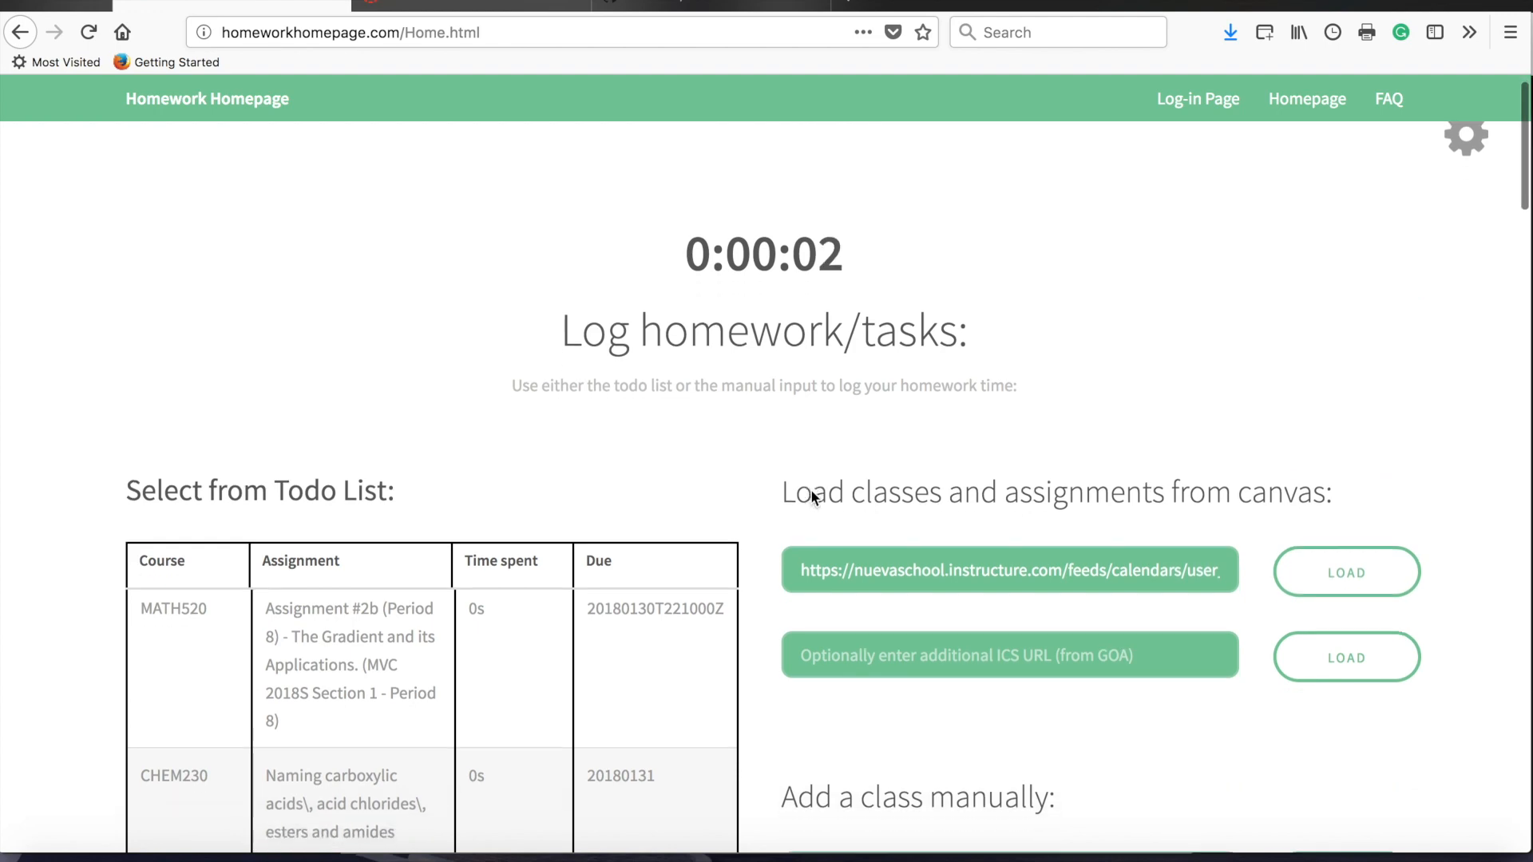
{"action": "scroll", "coordinate": [812, 489], "scroll_direction": "down", "scroll_amount": 1}
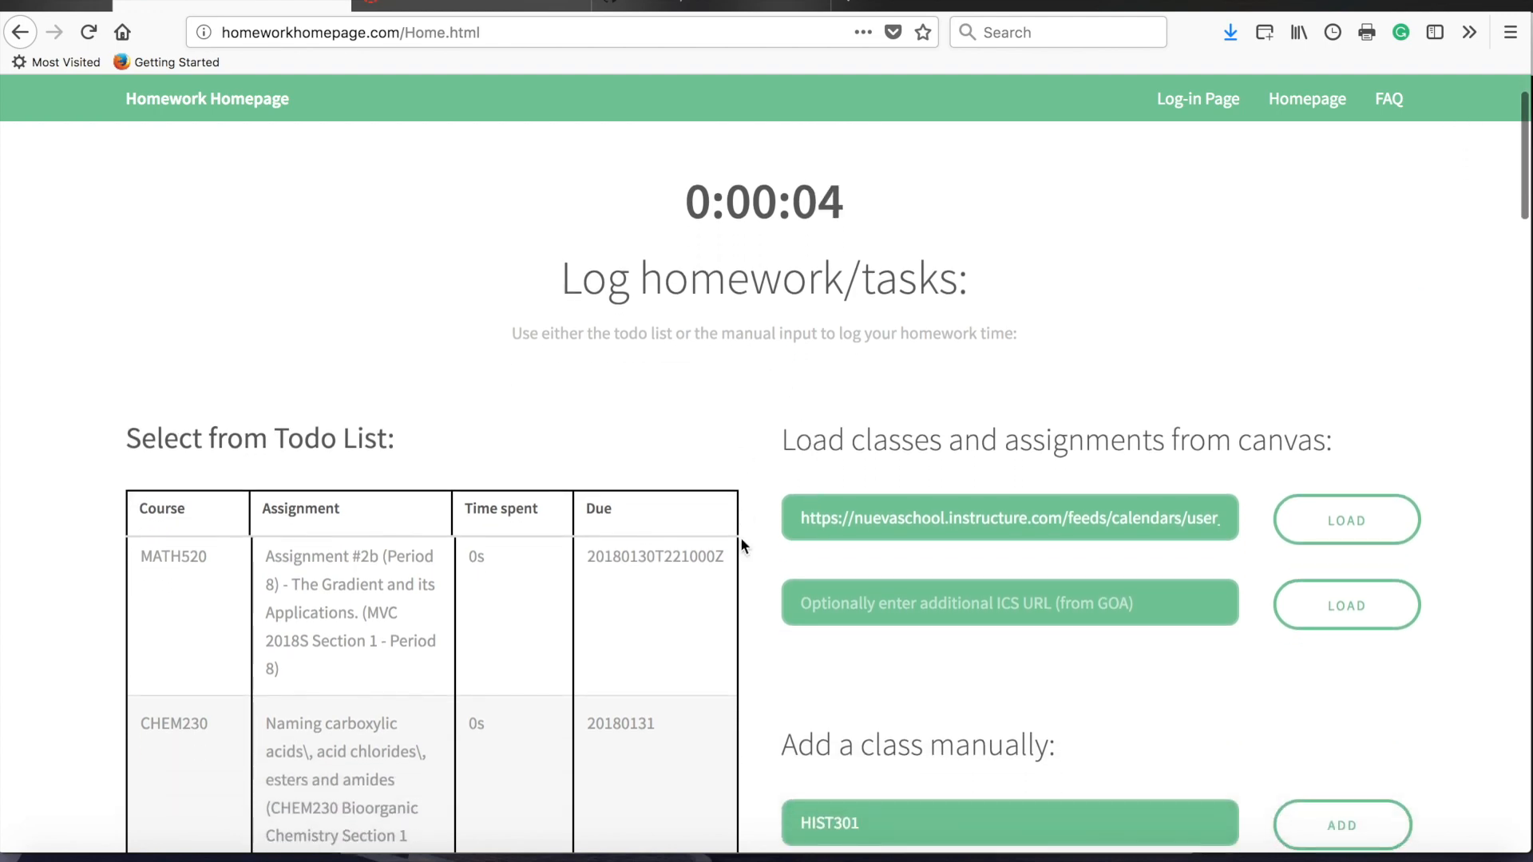
{"action": "scroll", "coordinate": [740, 545], "scroll_direction": "down", "scroll_amount": 5}
{"action": "scroll", "coordinate": [740, 545], "scroll_direction": "down", "scroll_amount": 4}
{"action": "left_click", "coordinate": [275, 538]}
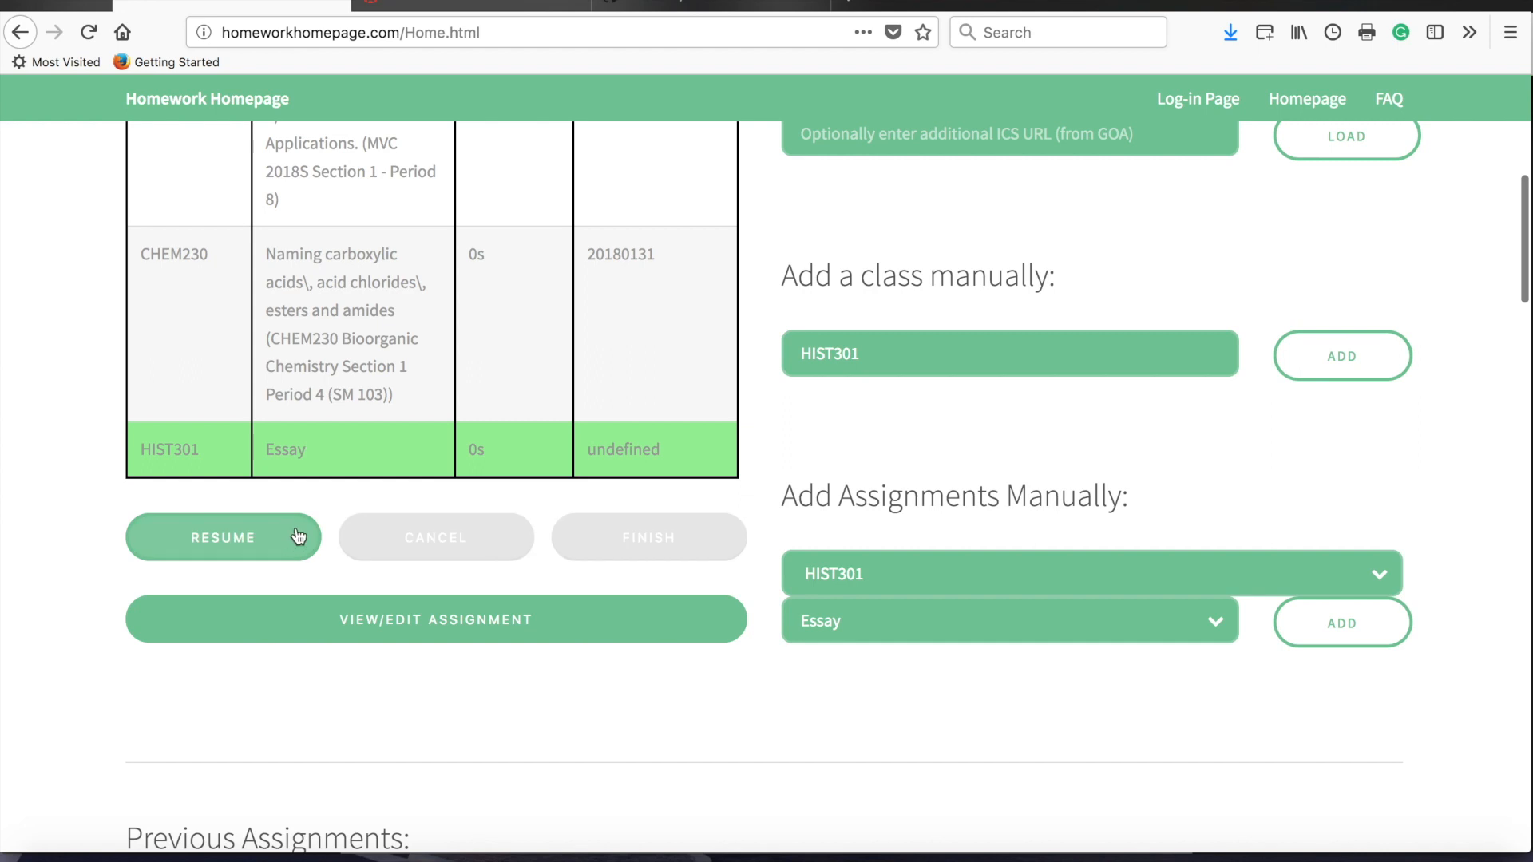
{"action": "left_click", "coordinate": [293, 539]}
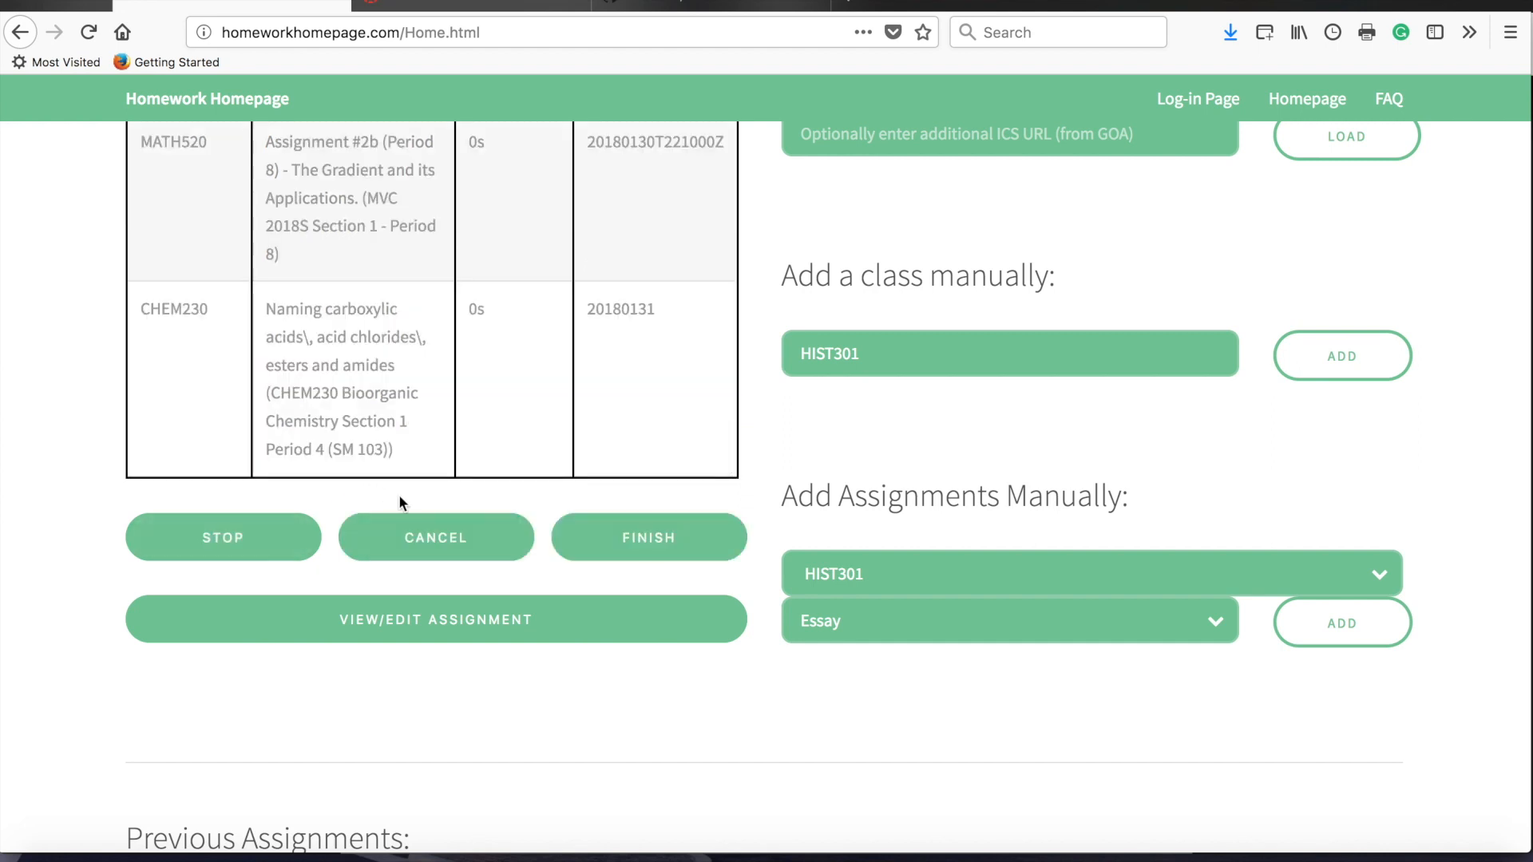
{"action": "left_click", "coordinate": [409, 541]}
{"action": "scroll", "coordinate": [519, 405], "scroll_direction": "up", "scroll_amount": 2}
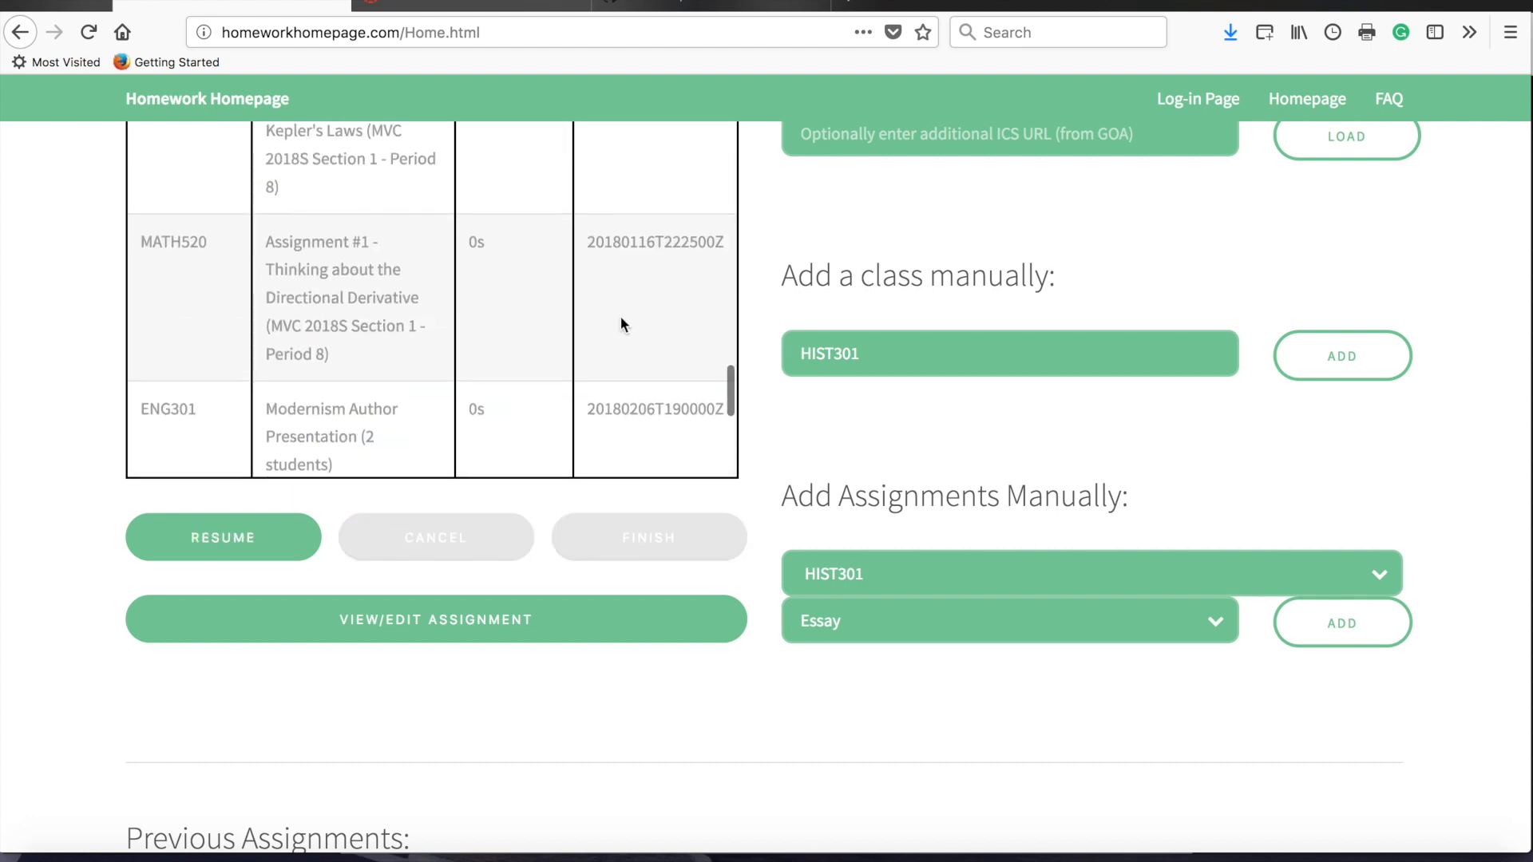
{"action": "scroll", "coordinate": [621, 322], "scroll_direction": "down", "scroll_amount": 2}
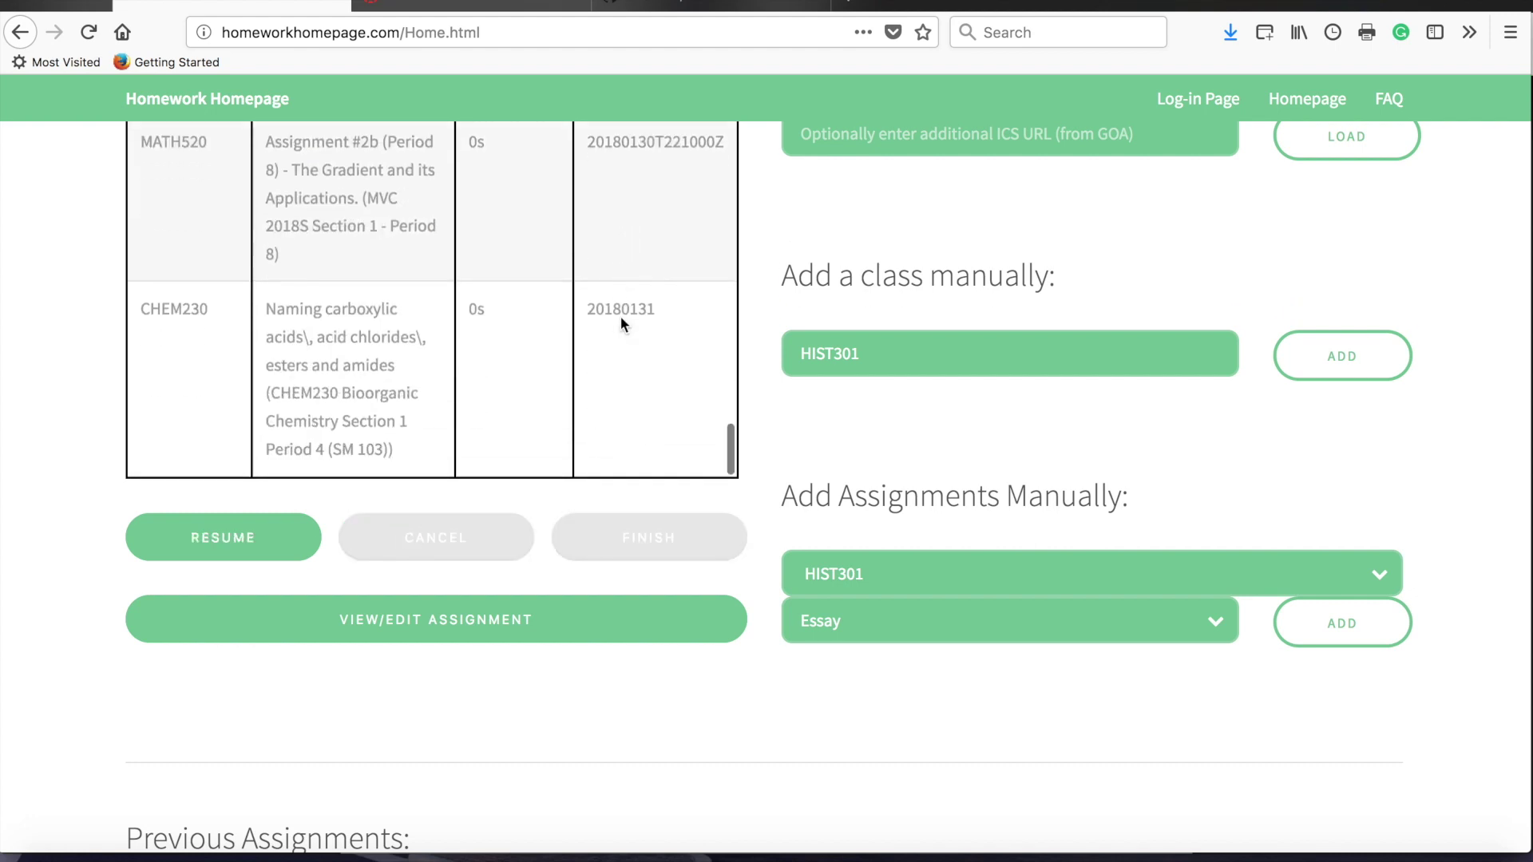
Time and finish the CHEM230 assignment, then re-add it to the todo list from Previous Assignments.
{"action": "left_click", "coordinate": [335, 418]}
{"action": "left_click", "coordinate": [223, 537]}
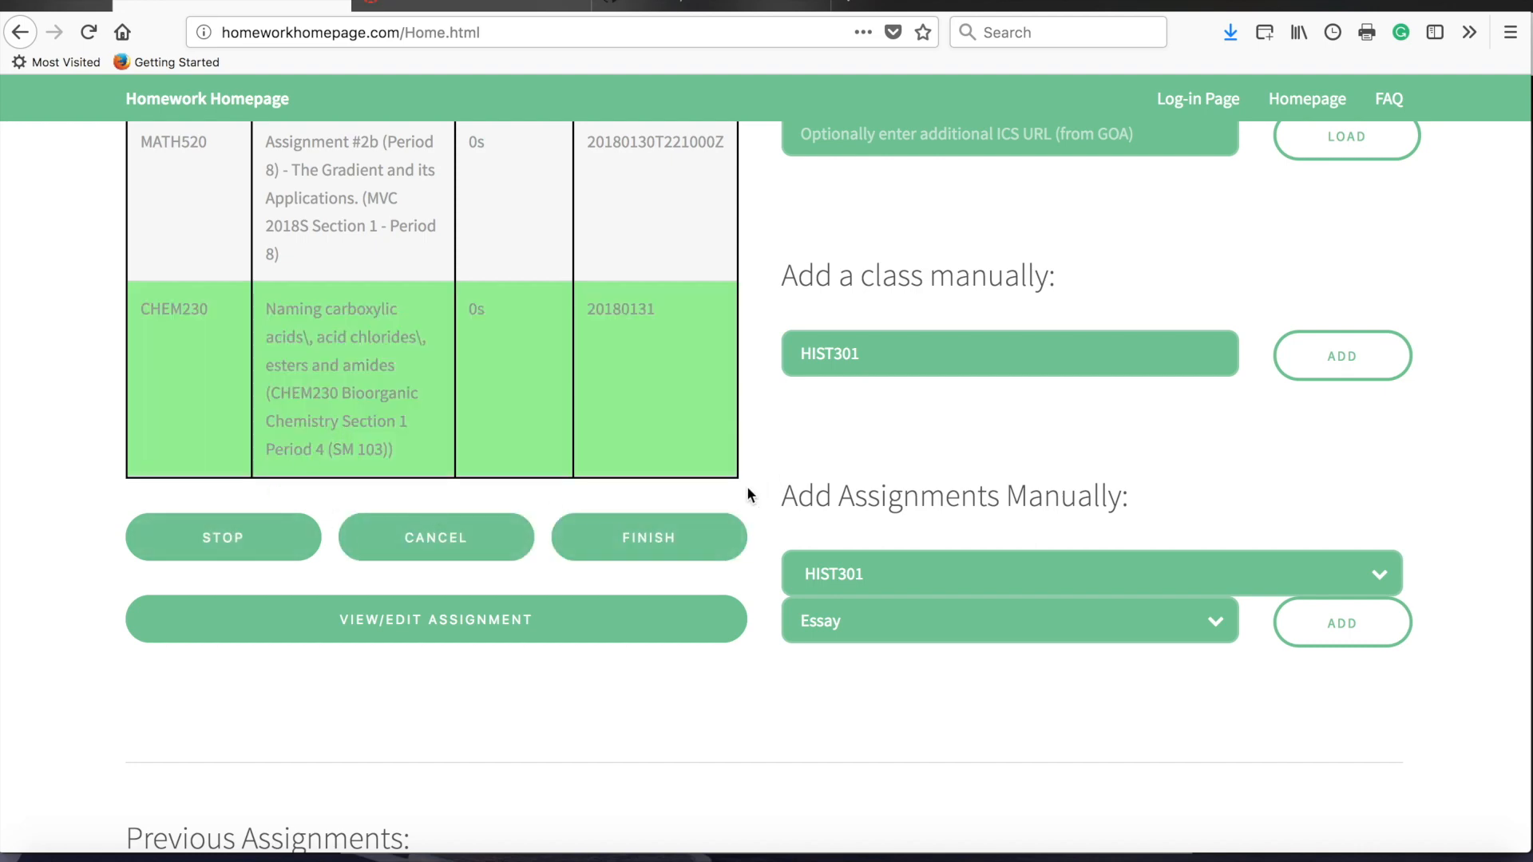
{"action": "scroll", "coordinate": [747, 485], "scroll_direction": "up", "scroll_amount": 5}
{"action": "scroll", "coordinate": [746, 486], "scroll_direction": "down", "scroll_amount": 3}
{"action": "scroll", "coordinate": [747, 485], "scroll_direction": "down", "scroll_amount": 3}
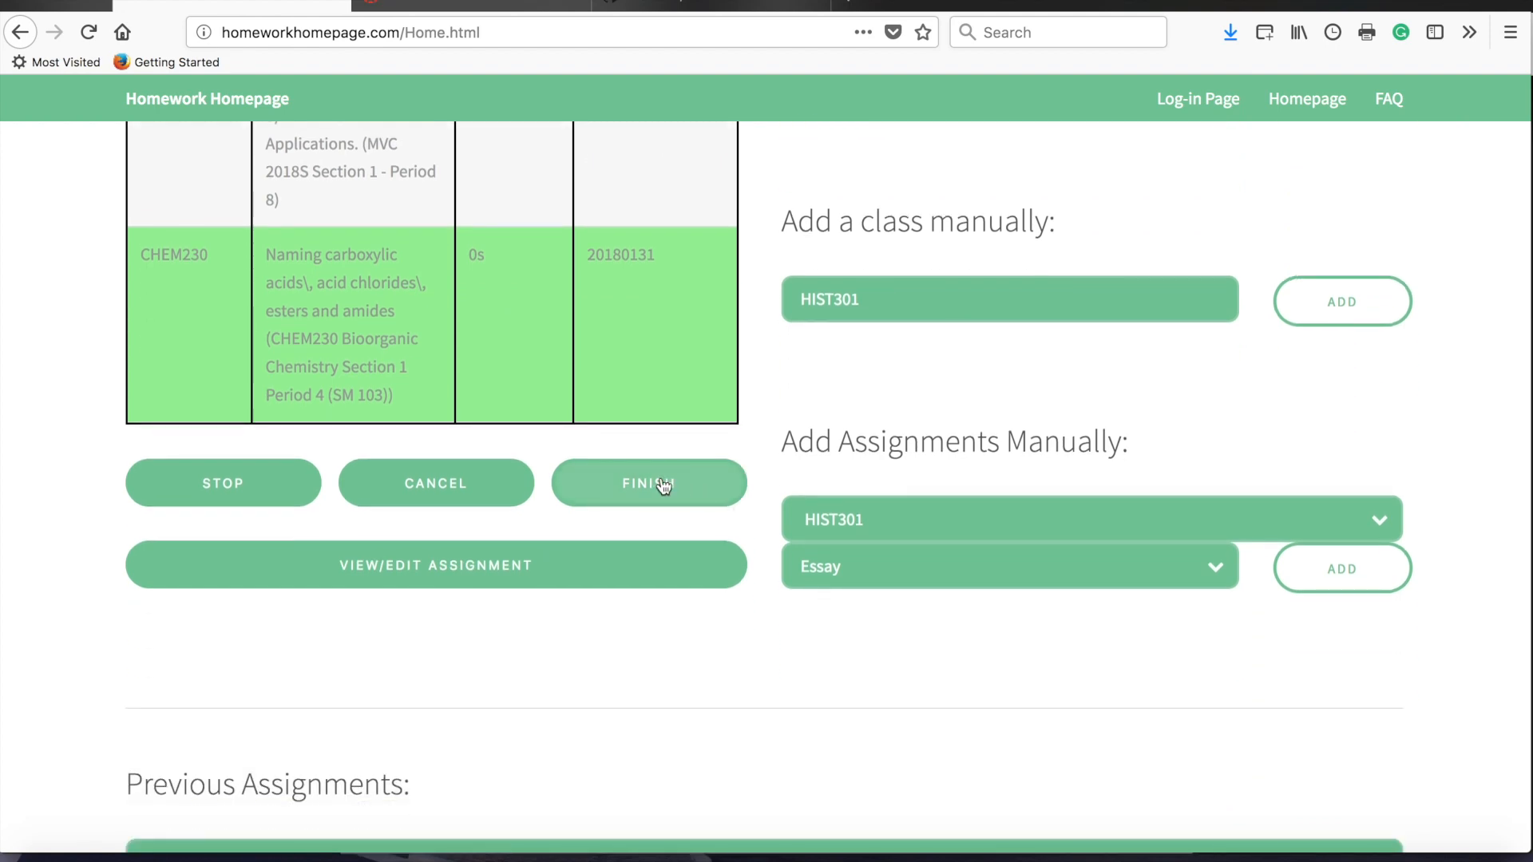
{"action": "left_click", "coordinate": [663, 485]}
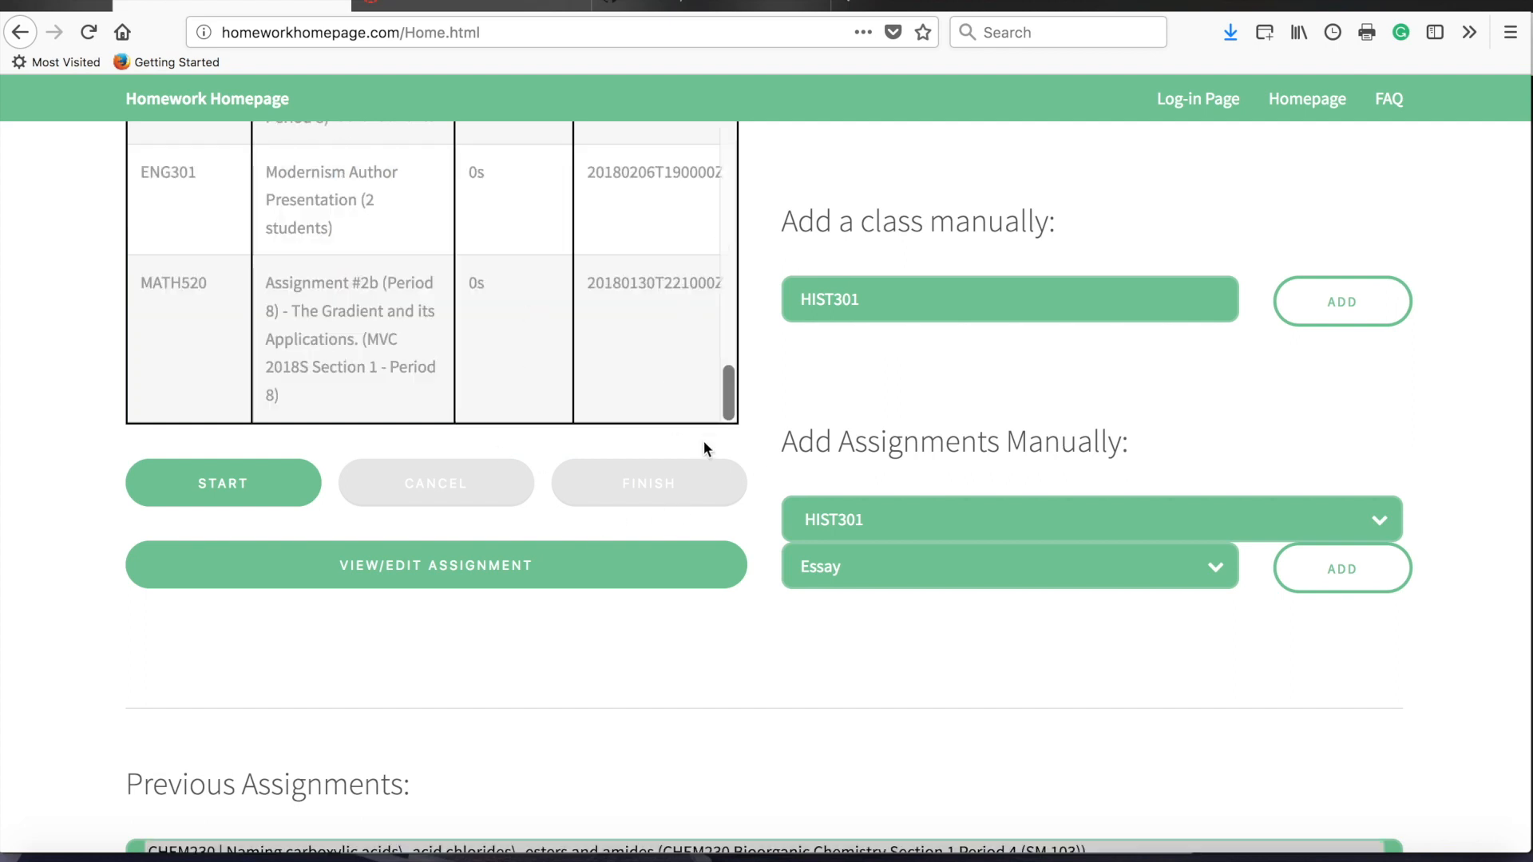
{"action": "scroll", "coordinate": [734, 430], "scroll_direction": "down", "scroll_amount": 5}
{"action": "scroll", "coordinate": [733, 431], "scroll_direction": "down", "scroll_amount": 3}
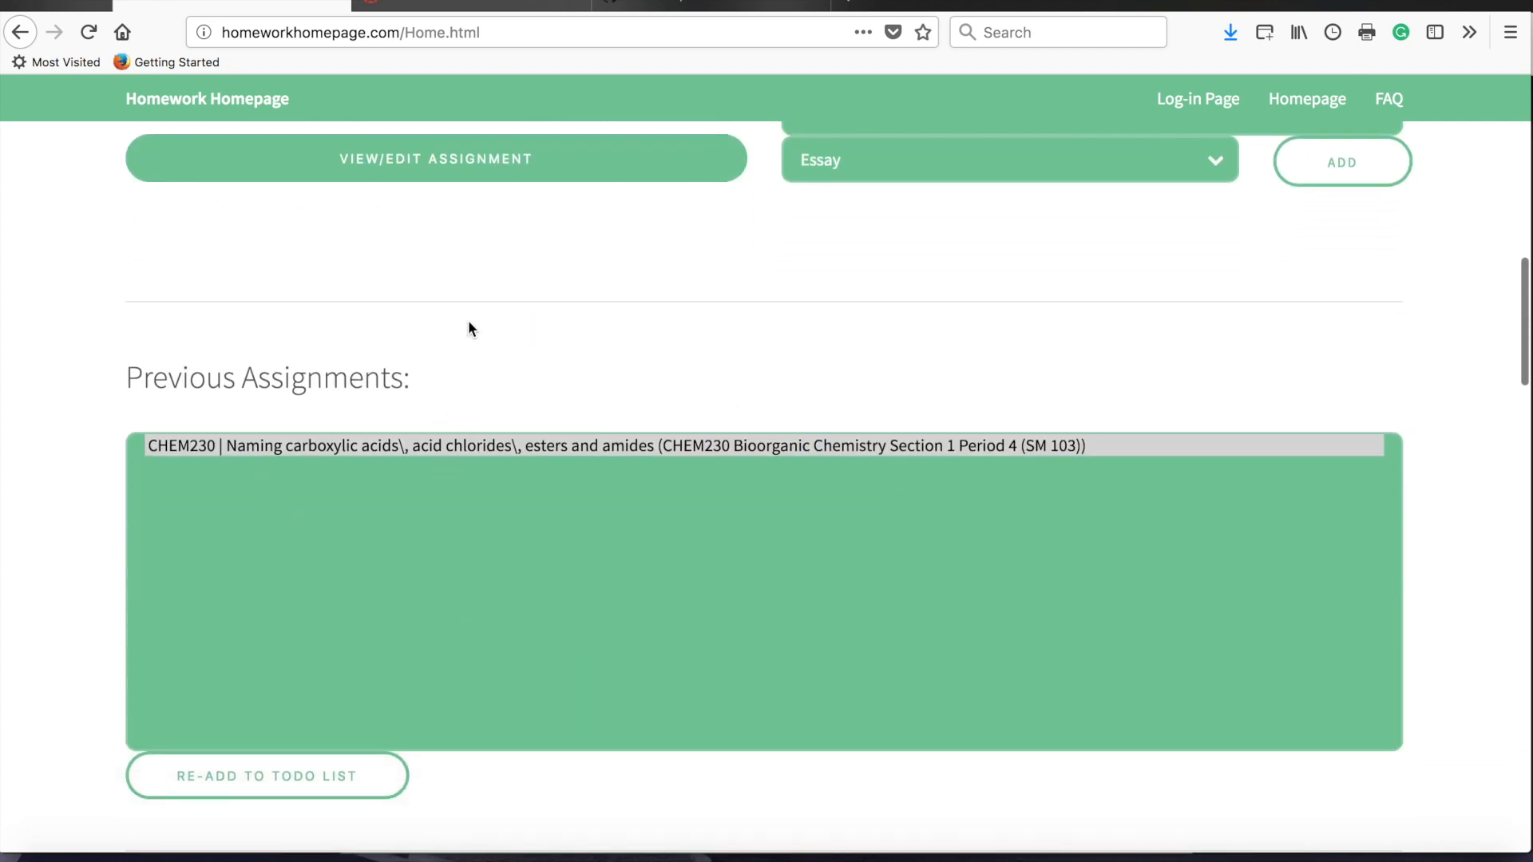
{"action": "left_click", "coordinate": [492, 445]}
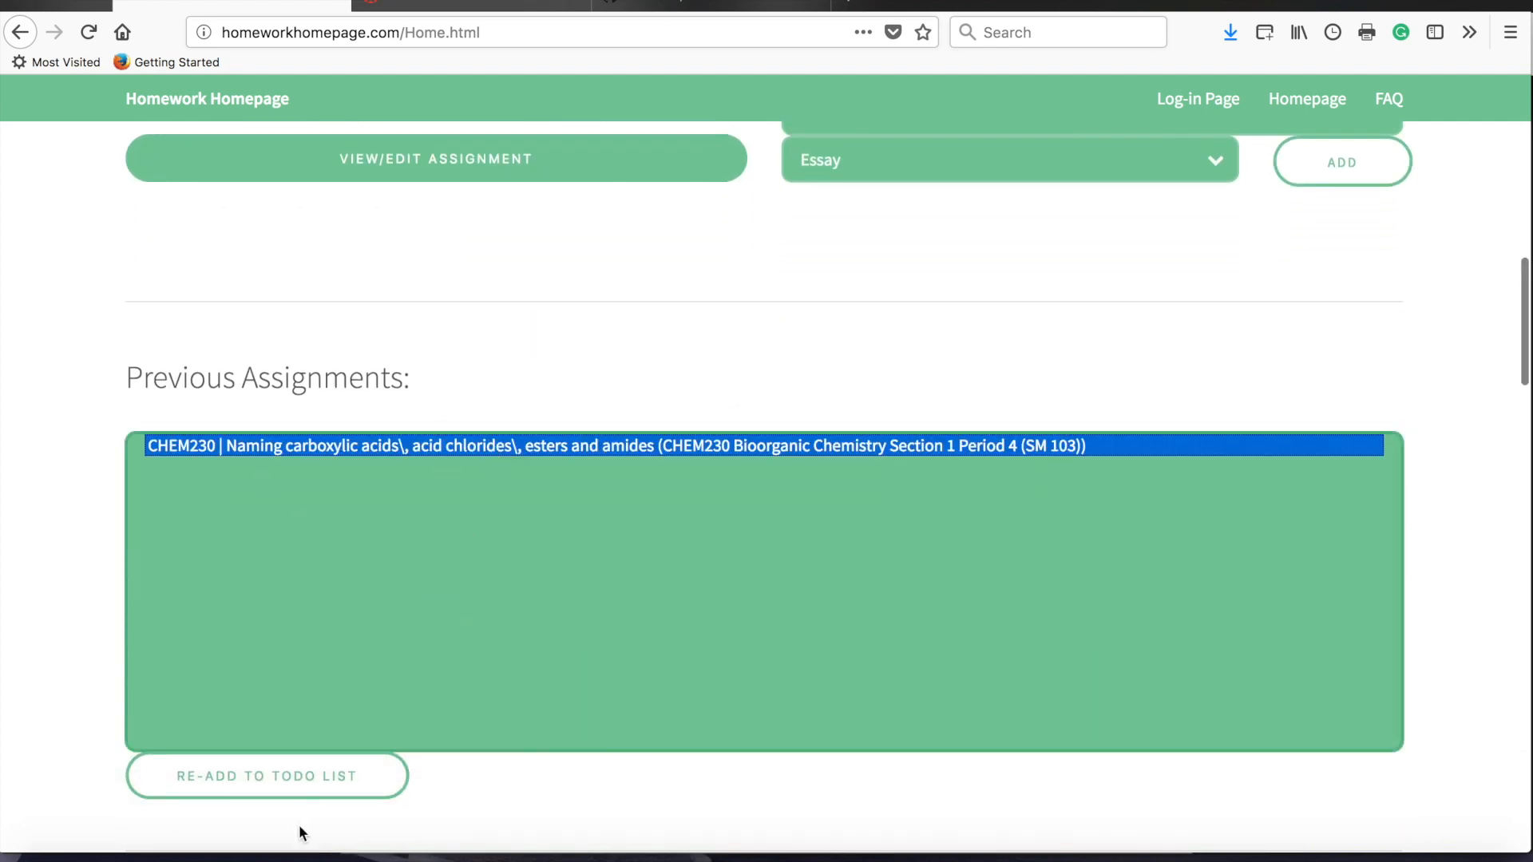
{"action": "left_click", "coordinate": [288, 776]}
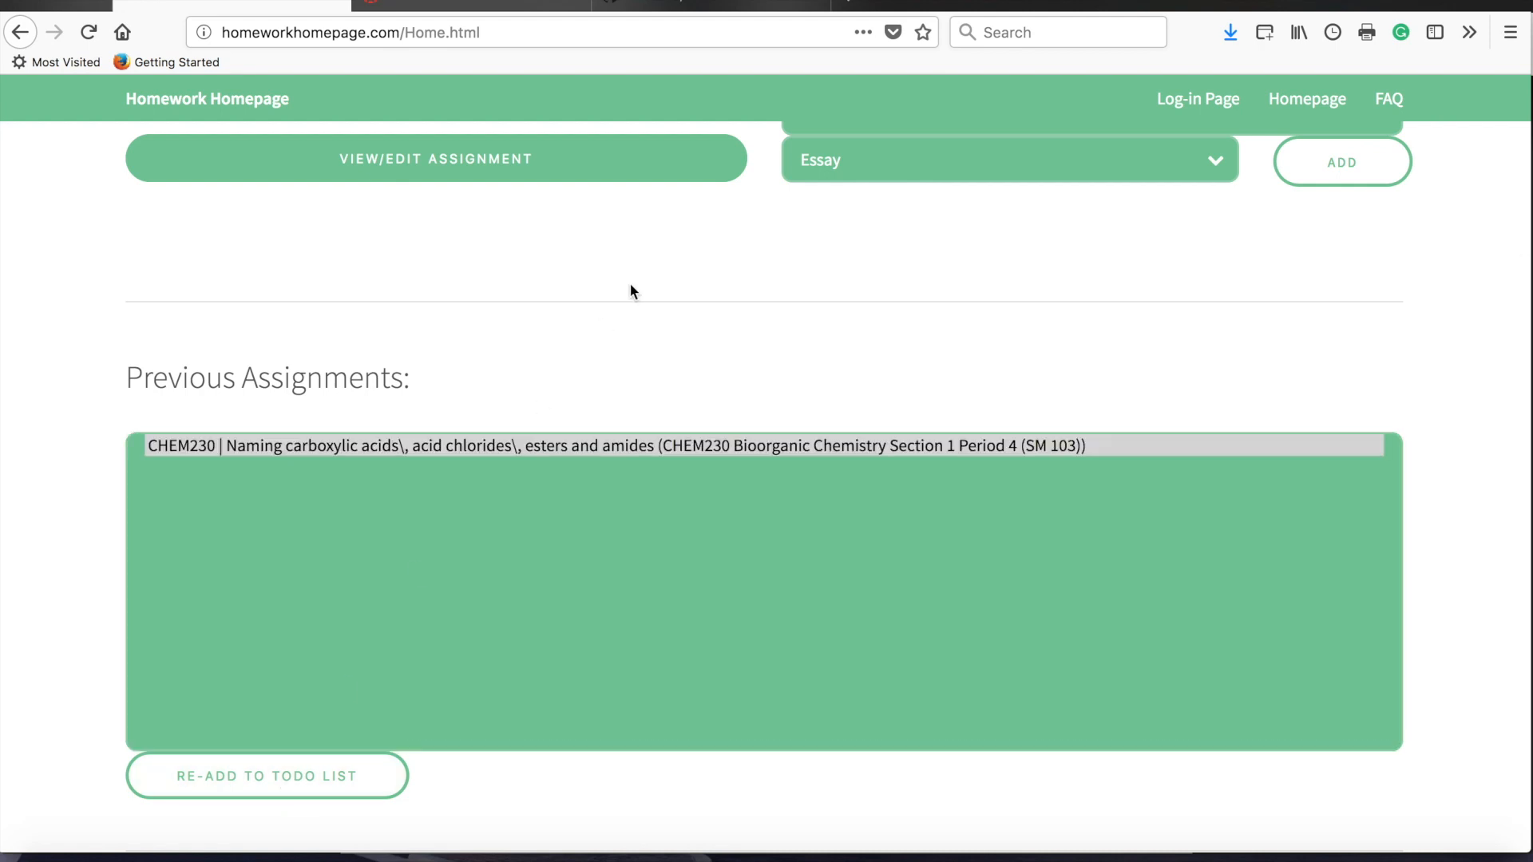
{"action": "scroll", "coordinate": [768, 294], "scroll_direction": "up", "scroll_amount": 8}
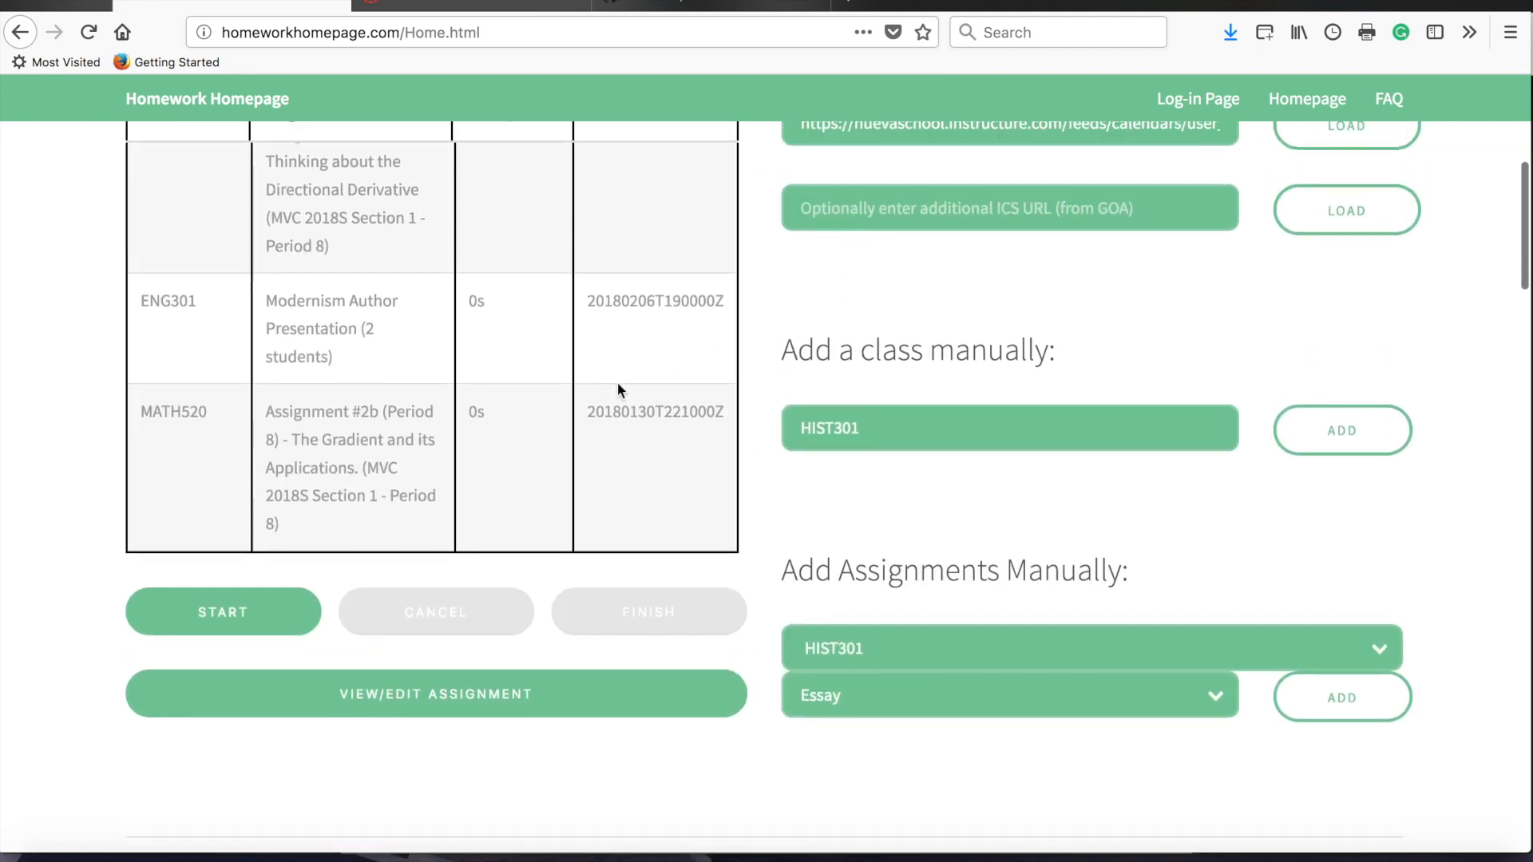
{"action": "scroll", "coordinate": [617, 382], "scroll_direction": "up", "scroll_amount": 2}
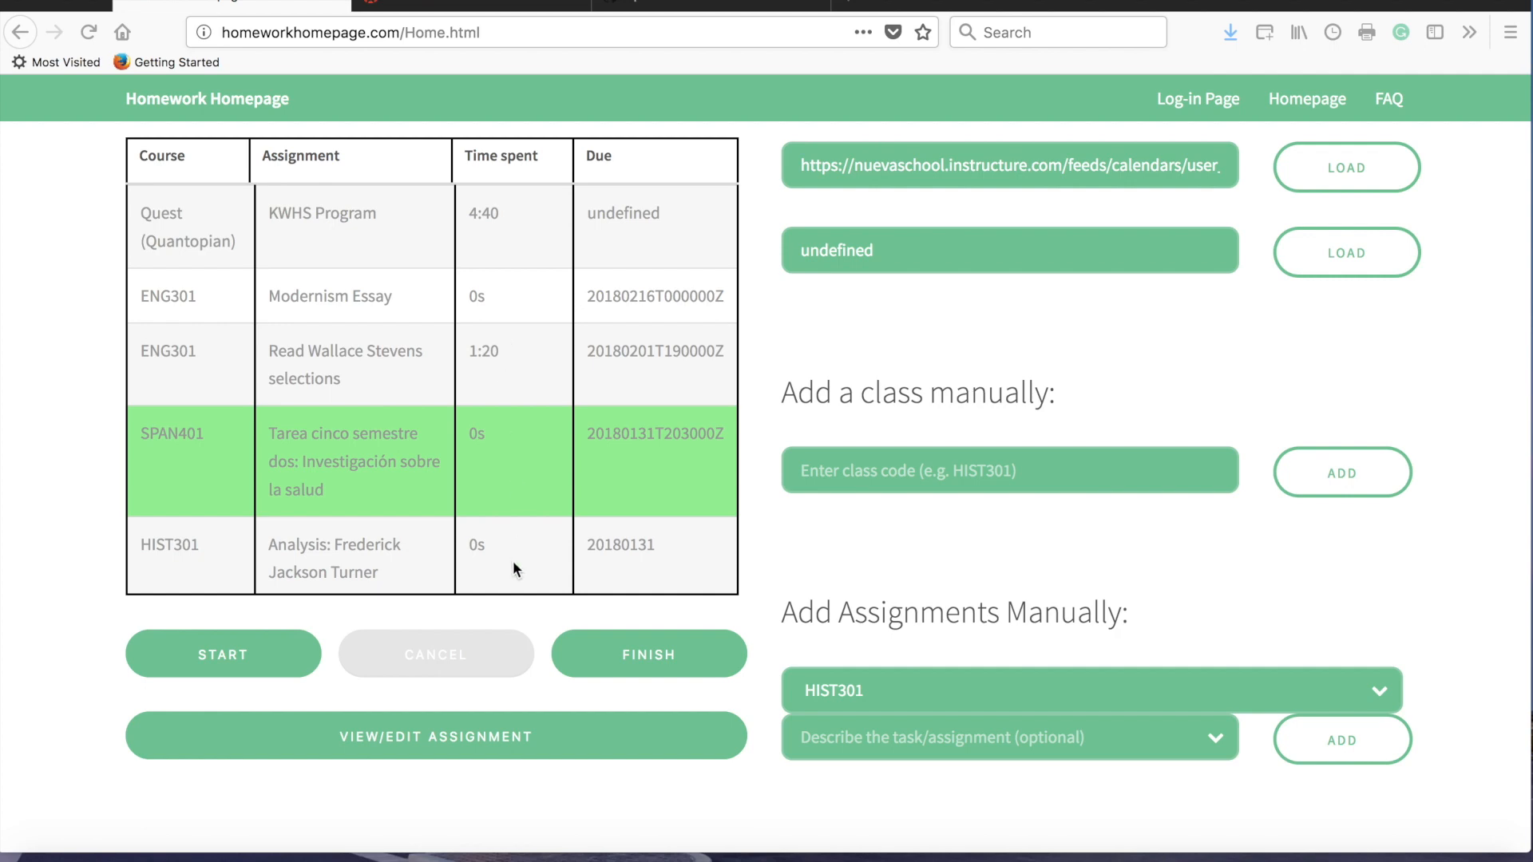
Log a few seconds on the SPAN401 task with the timer and reopen its assignment details.
{"action": "left_click", "coordinate": [513, 741]}
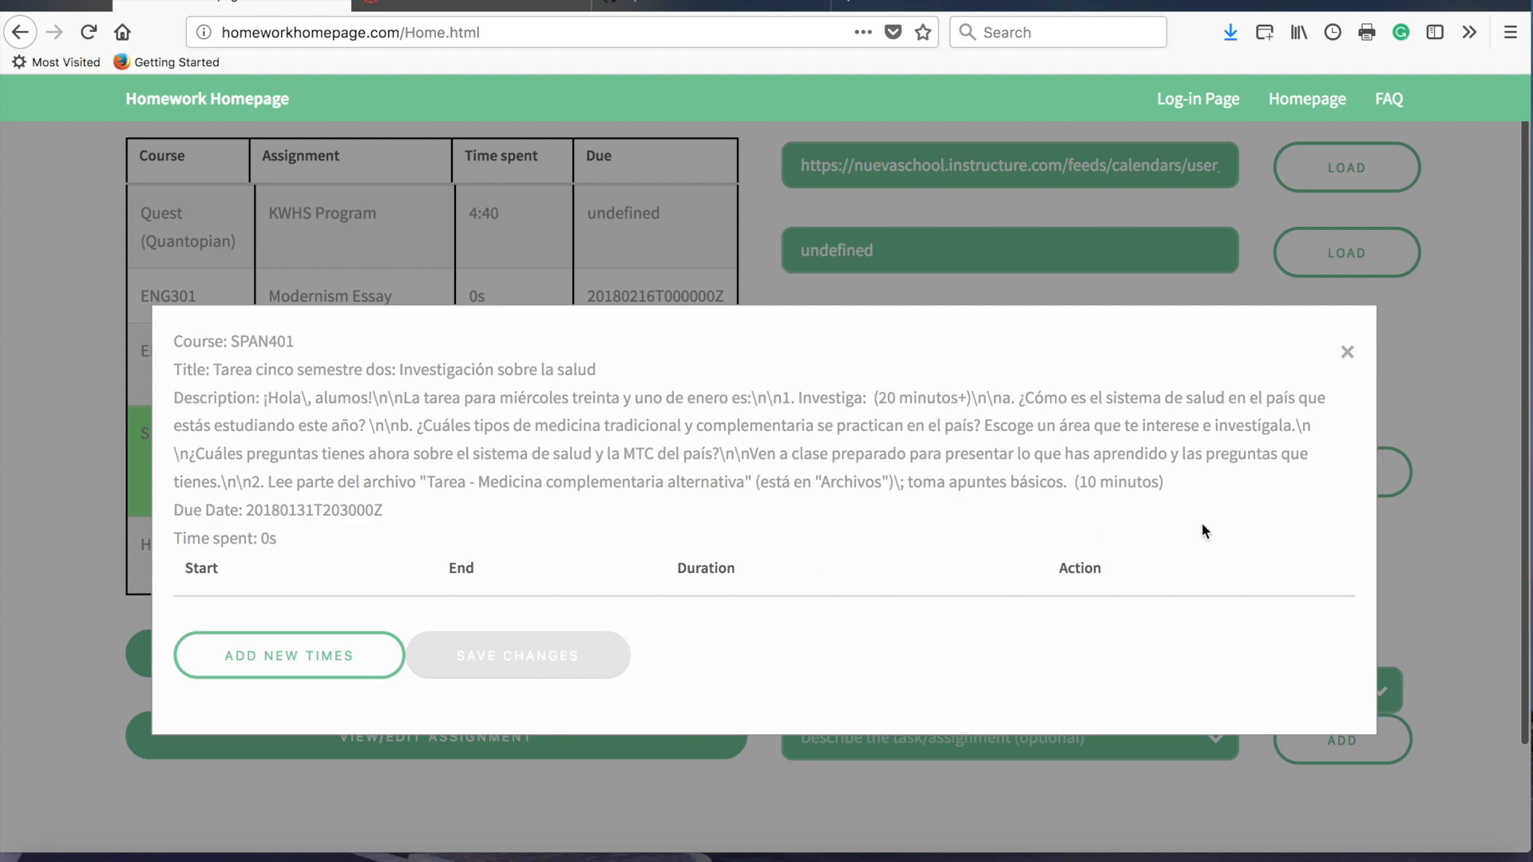
{"action": "left_click", "coordinate": [1348, 353]}
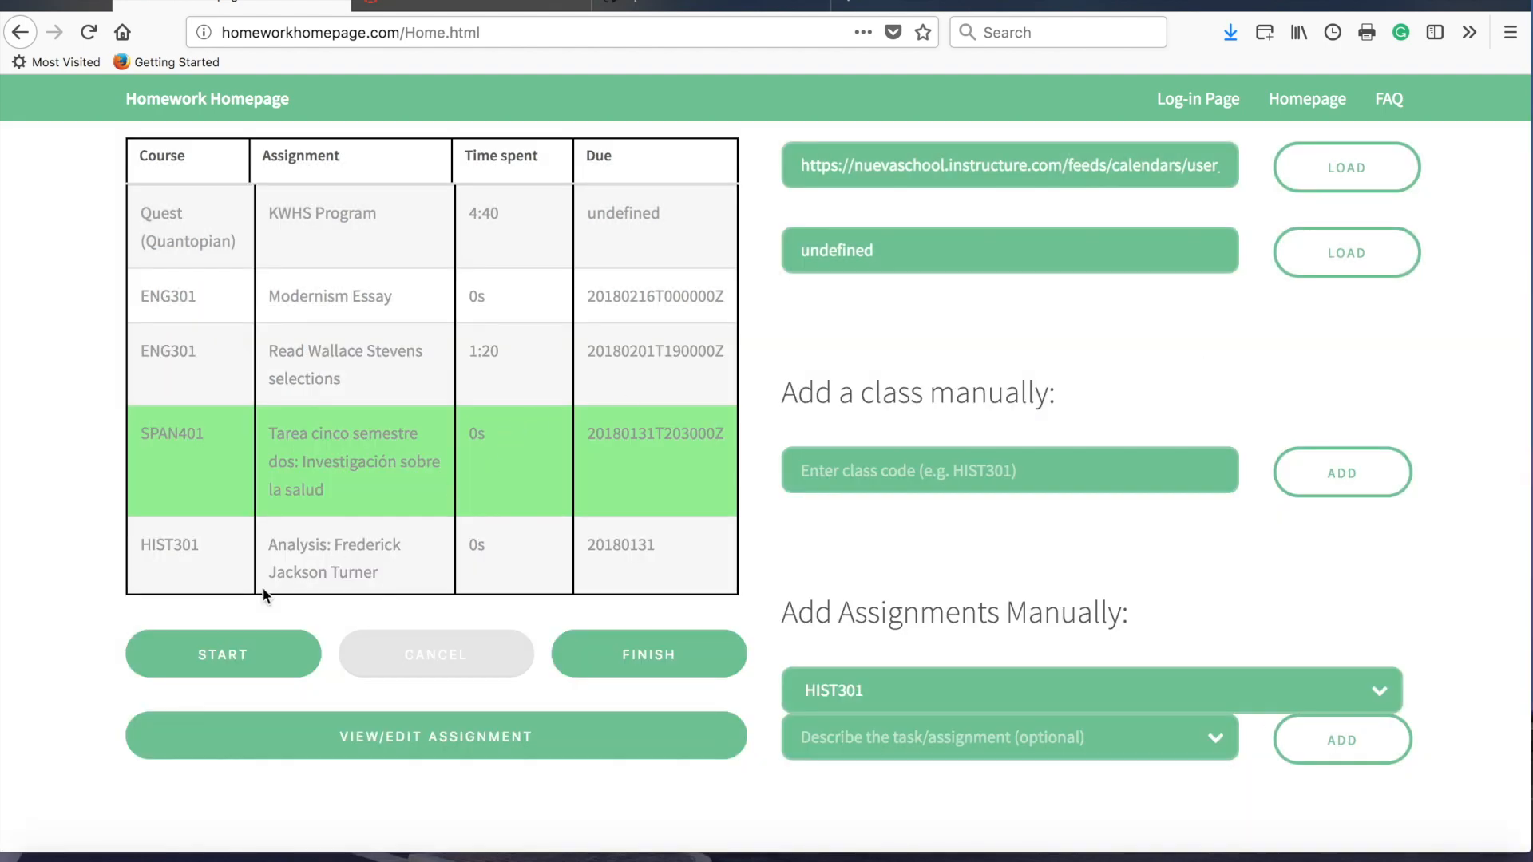
{"action": "left_click", "coordinate": [222, 654]}
{"action": "scroll", "coordinate": [494, 501], "scroll_direction": "up", "scroll_amount": 5}
{"action": "scroll", "coordinate": [494, 502], "scroll_direction": "up", "scroll_amount": 1}
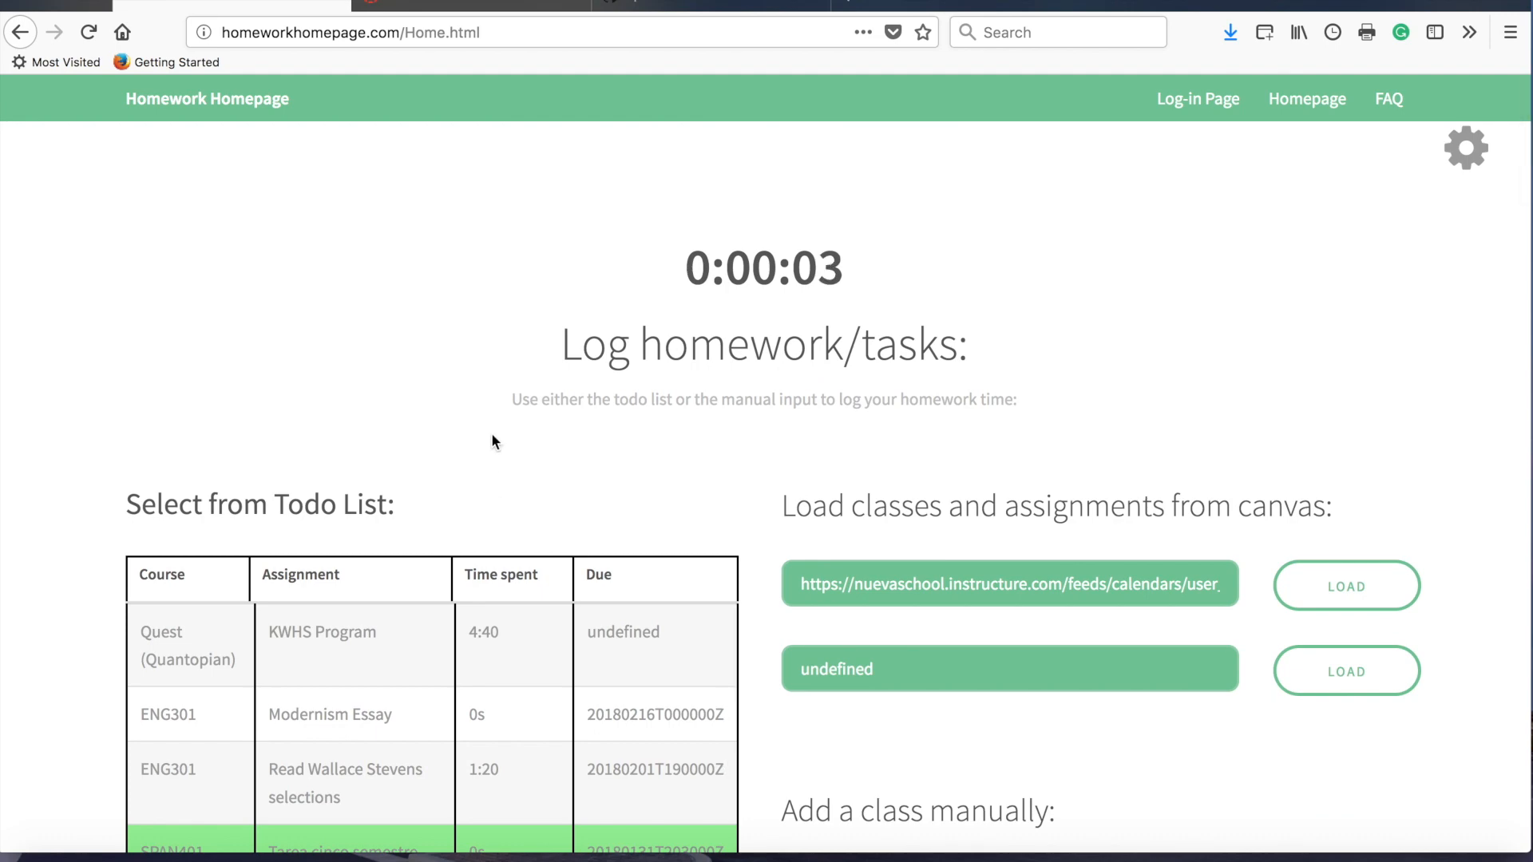
{"action": "scroll", "coordinate": [492, 432], "scroll_direction": "down", "scroll_amount": 5}
{"action": "left_click", "coordinate": [223, 705]}
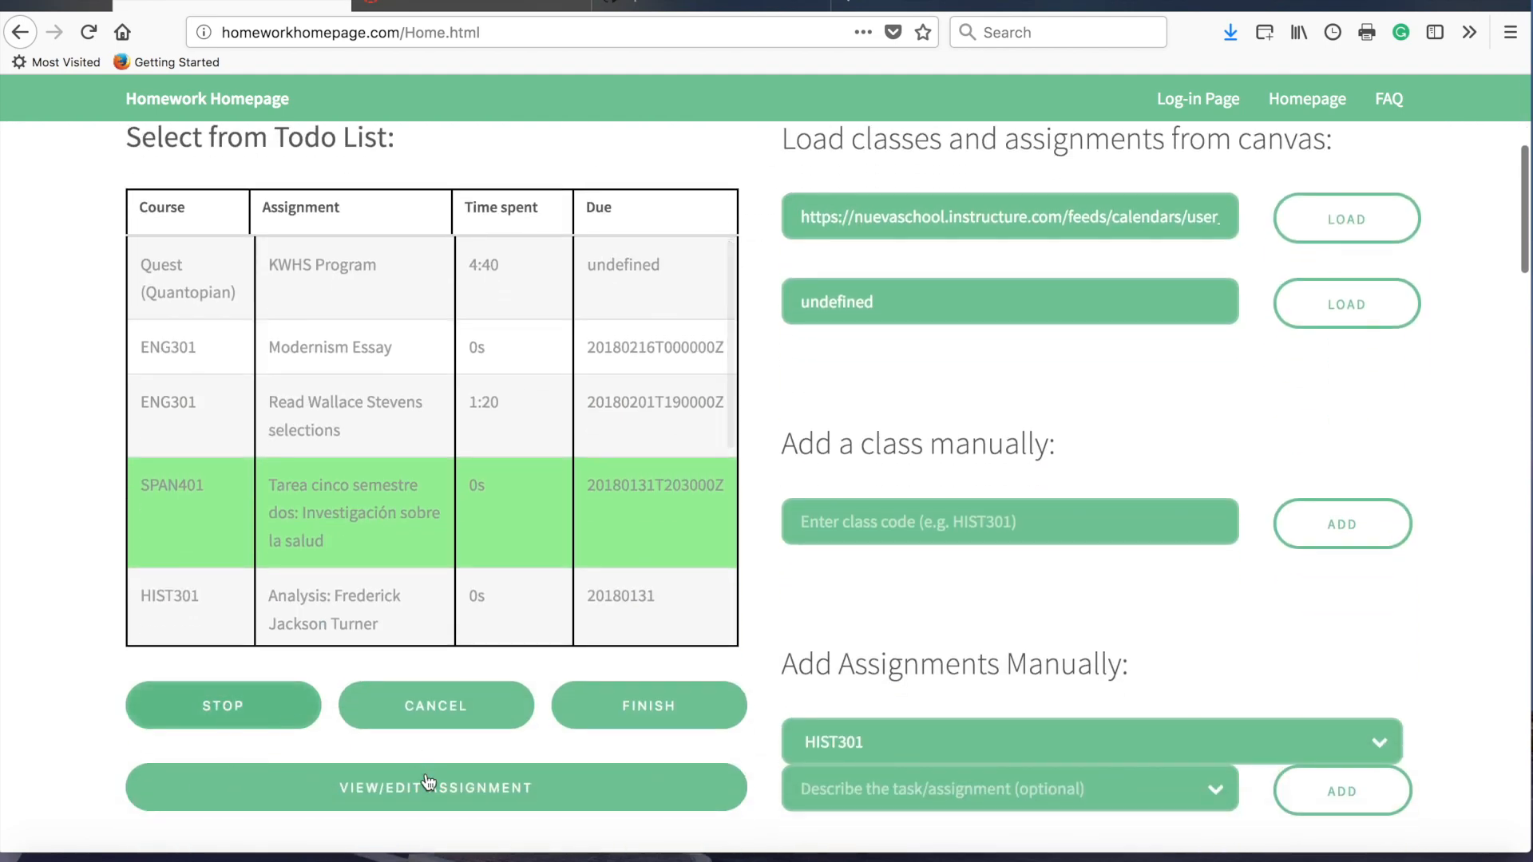
{"action": "left_click", "coordinate": [404, 790]}
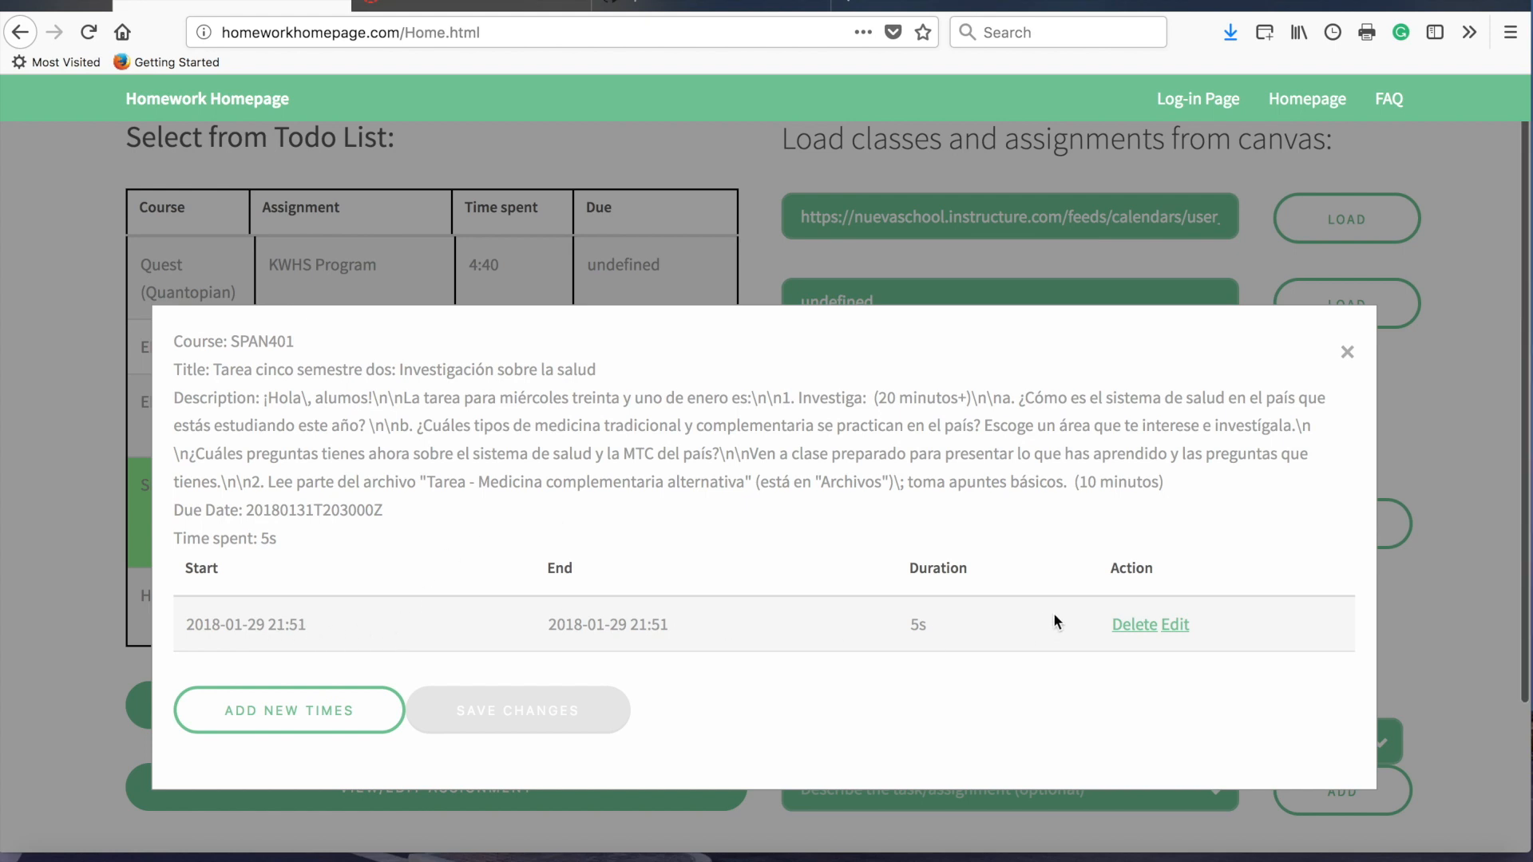
Edit the SPAN401 logged time, add a second time entry and begin editing its start.
{"action": "left_click", "coordinate": [1168, 628]}
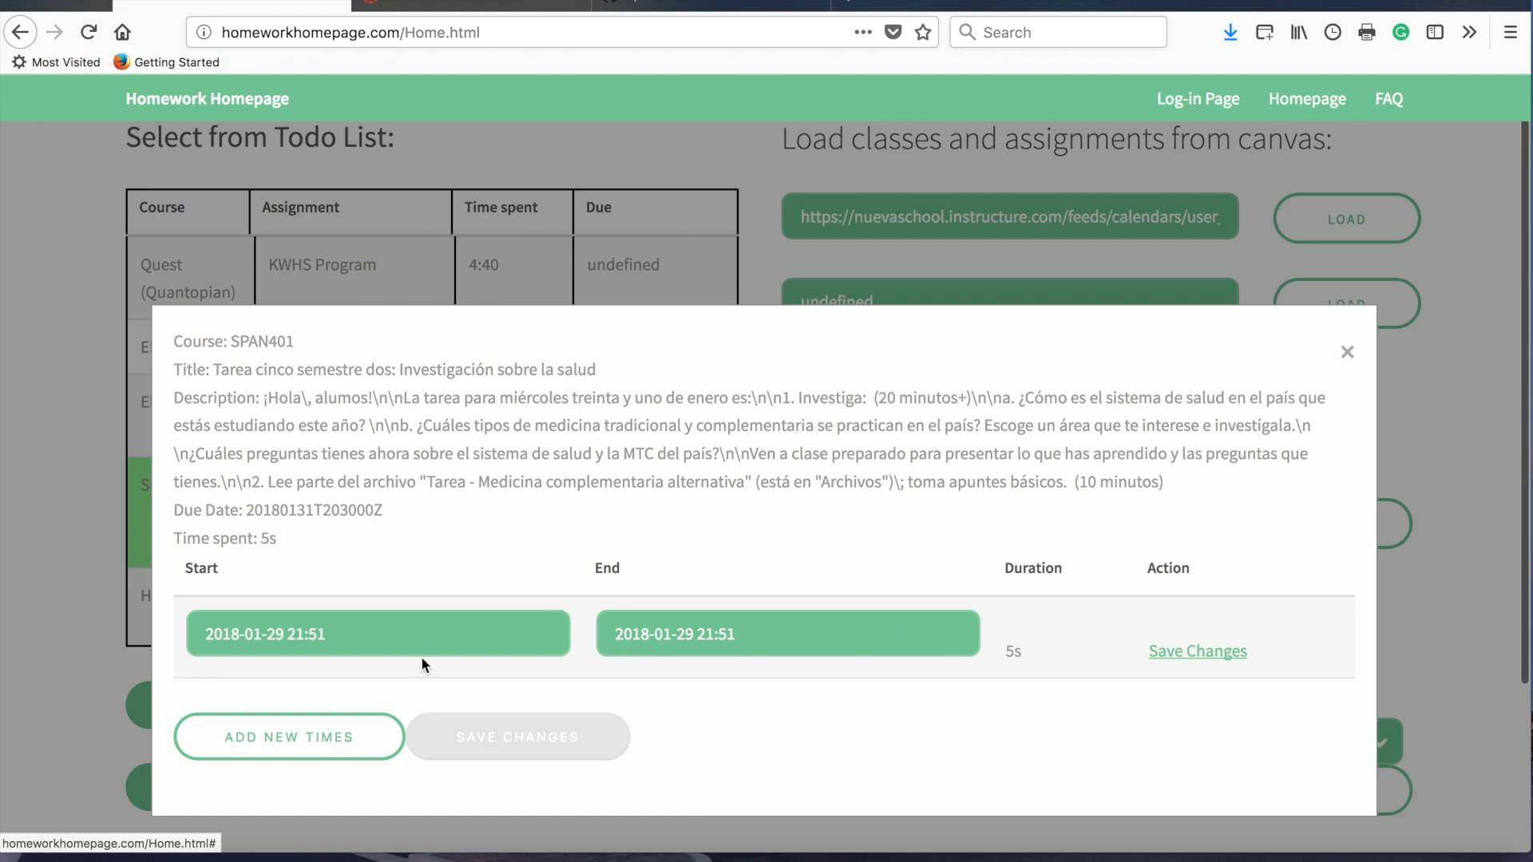
{"action": "left_click", "coordinate": [421, 635]}
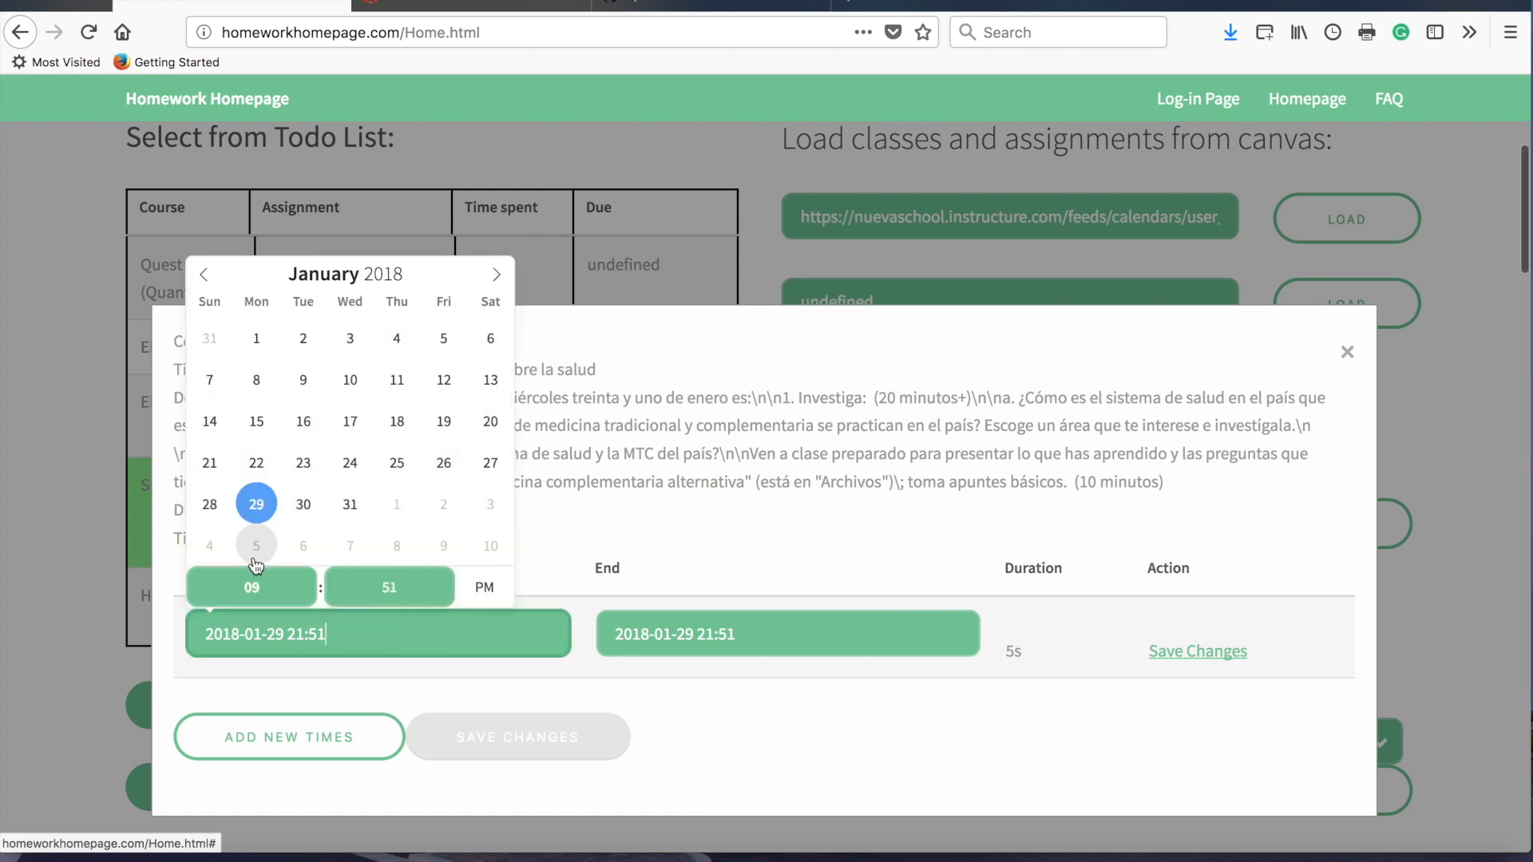
{"action": "left_click", "coordinate": [746, 522]}
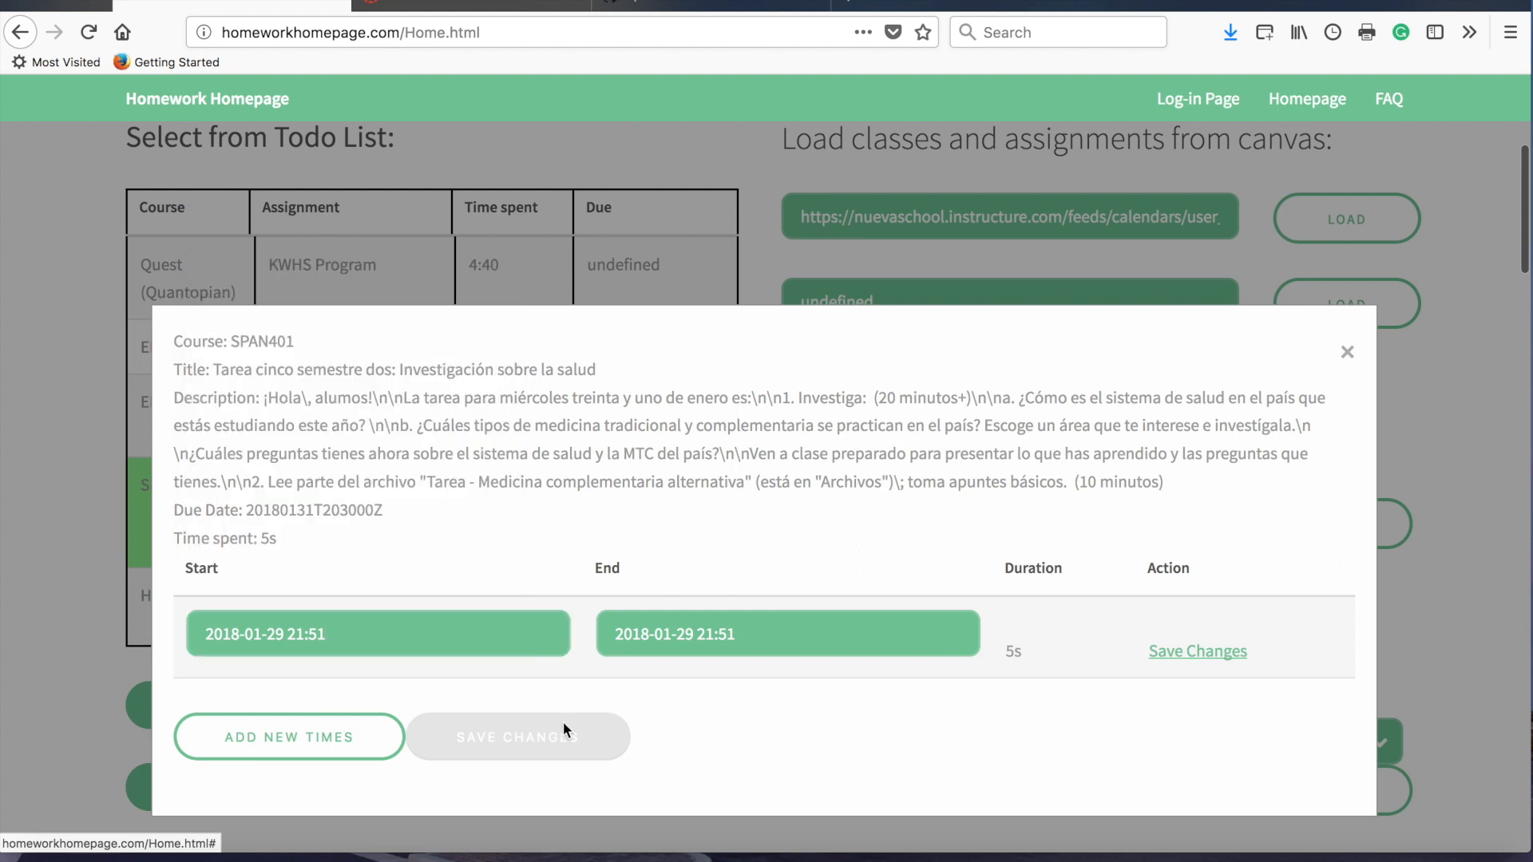
{"action": "left_click", "coordinate": [337, 741]}
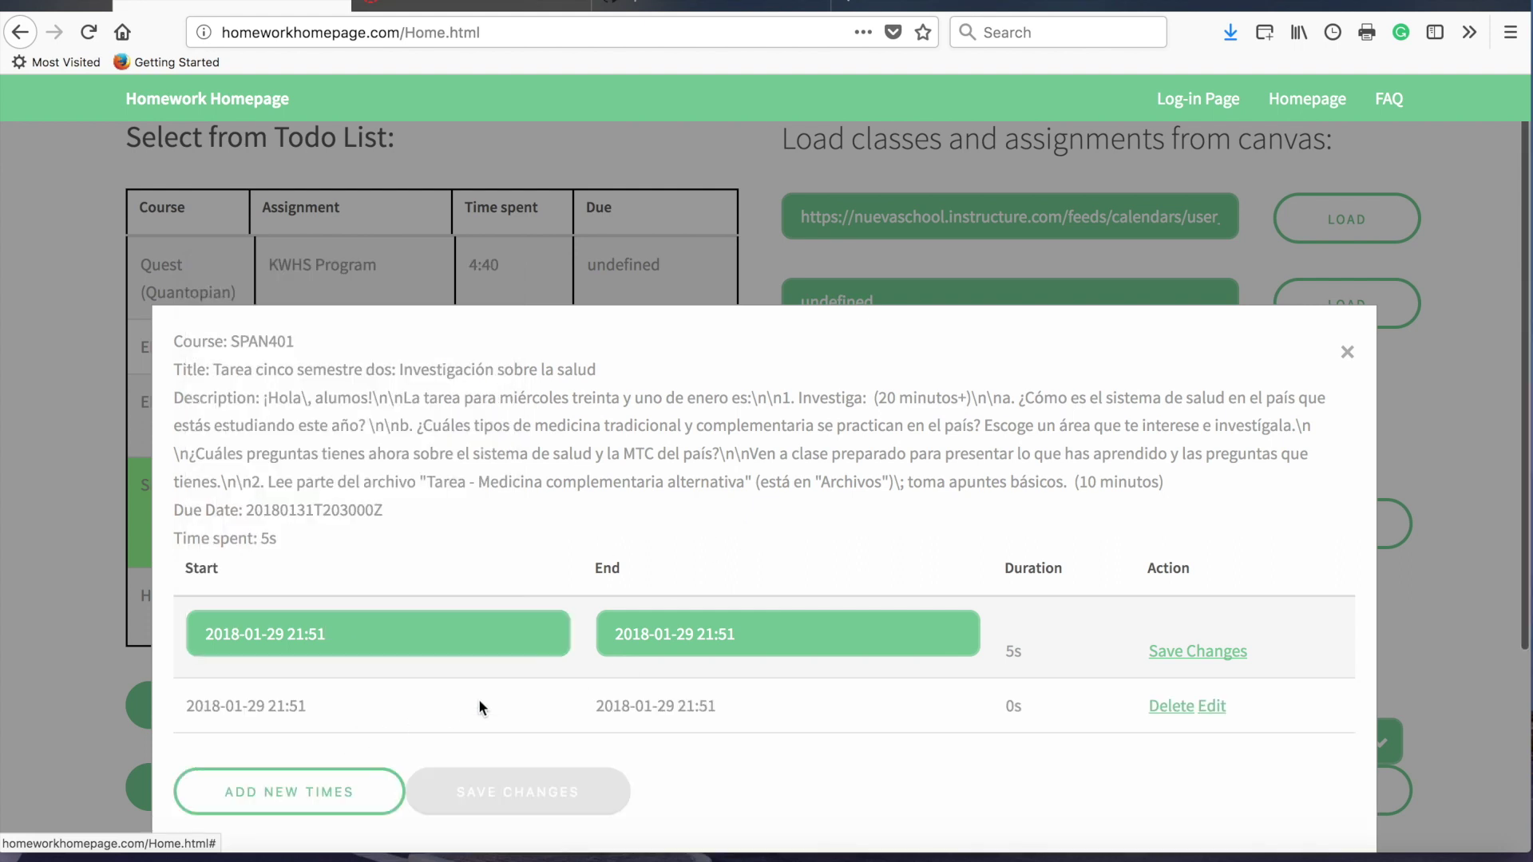
{"action": "left_click", "coordinate": [1188, 654]}
{"action": "left_click", "coordinate": [1213, 705]}
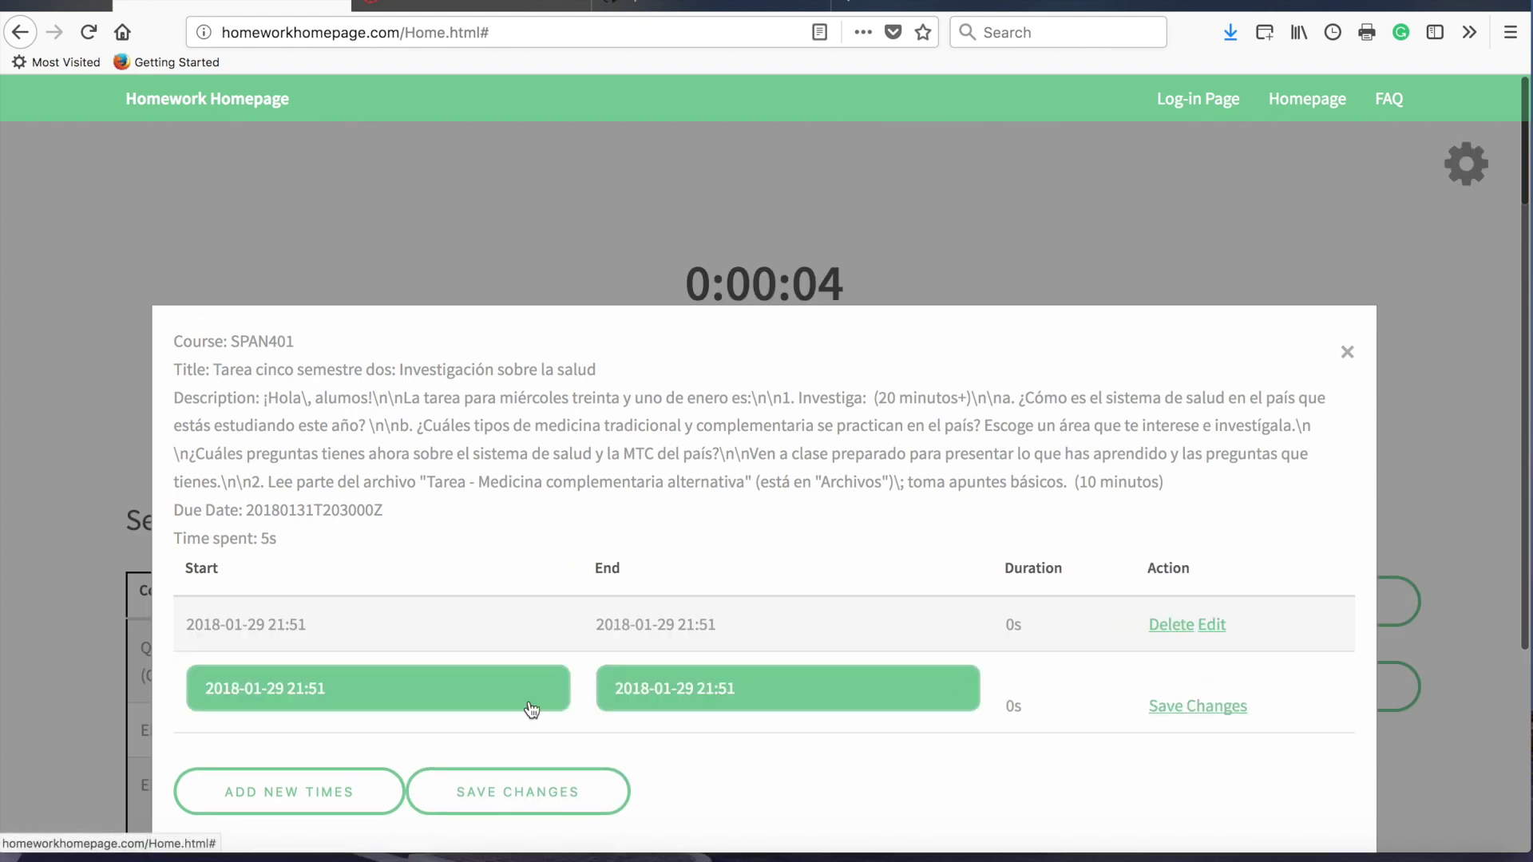
{"action": "left_click", "coordinate": [457, 698]}
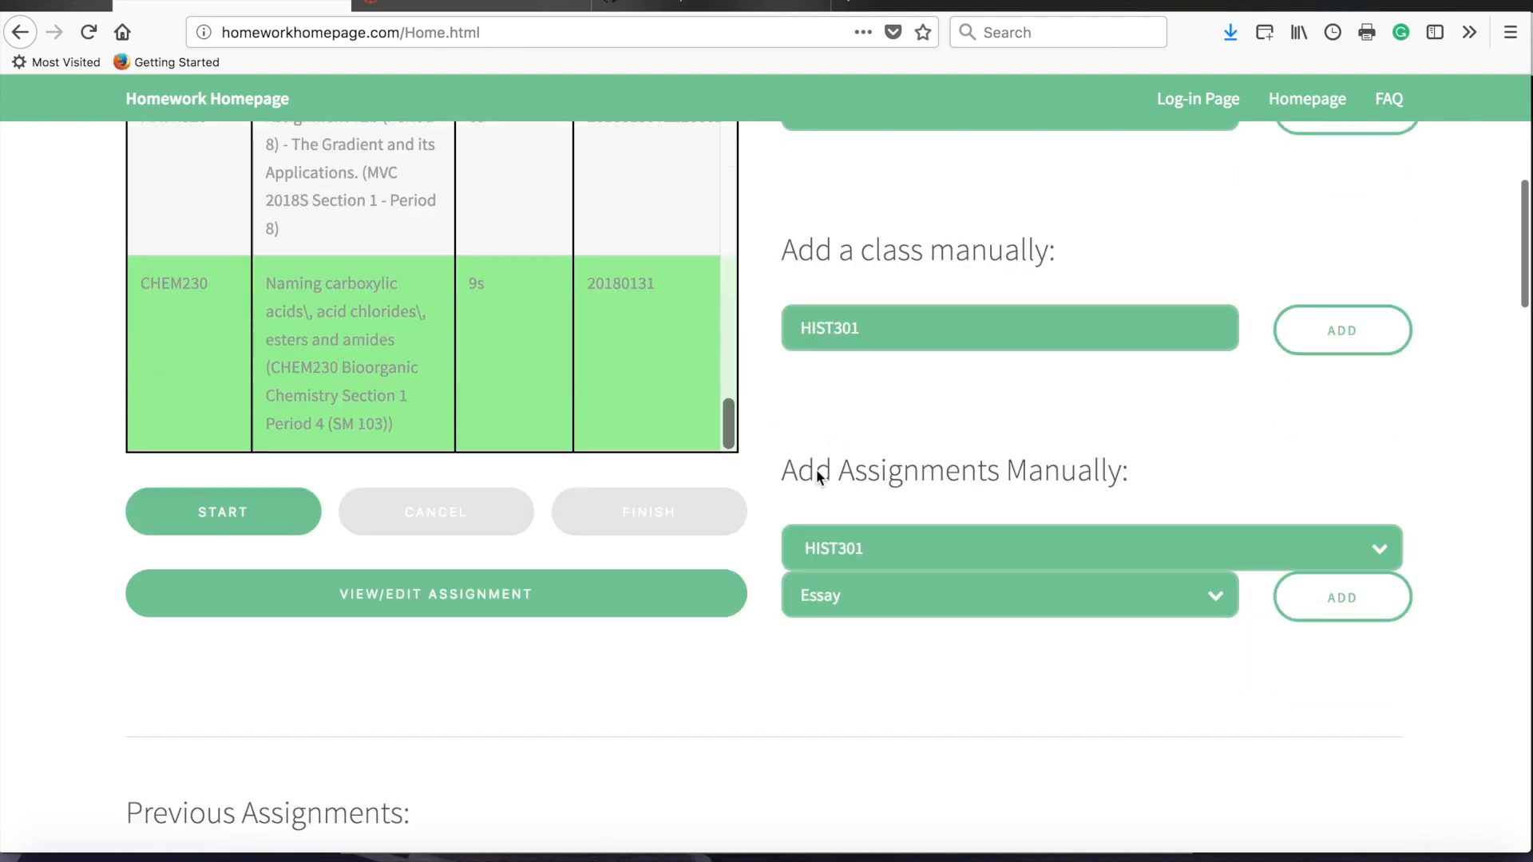
{"action": "scroll", "coordinate": [762, 220], "scroll_direction": "down", "scroll_amount": 5}
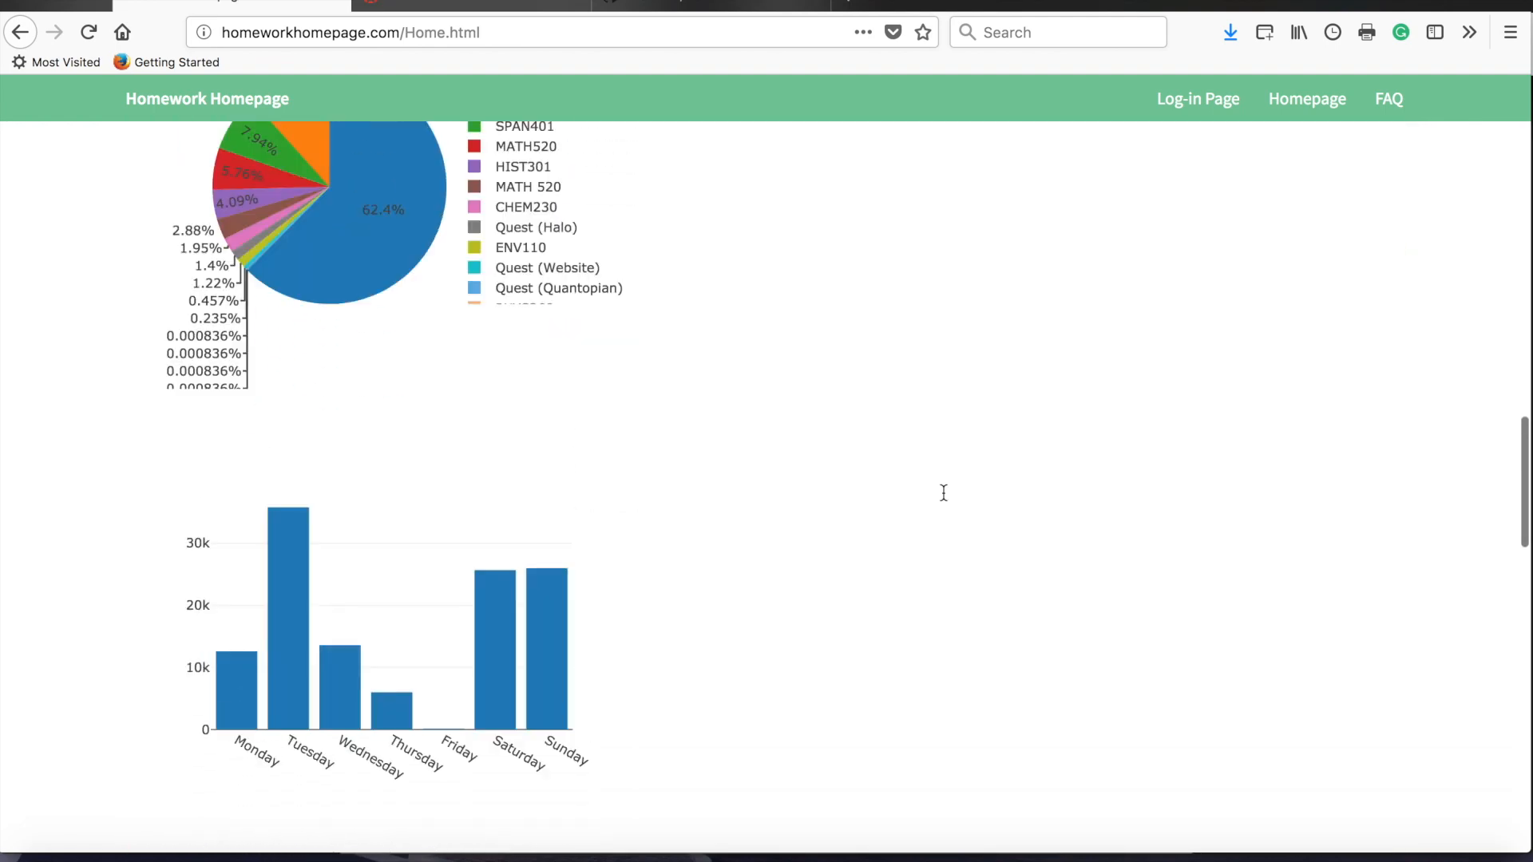
{"action": "scroll", "coordinate": [942, 494], "scroll_direction": "up", "scroll_amount": 2}
{"action": "scroll", "coordinate": [507, 379], "scroll_direction": "down", "scroll_amount": 2}
{"action": "scroll", "coordinate": [506, 380], "scroll_direction": "up", "scroll_amount": 3}
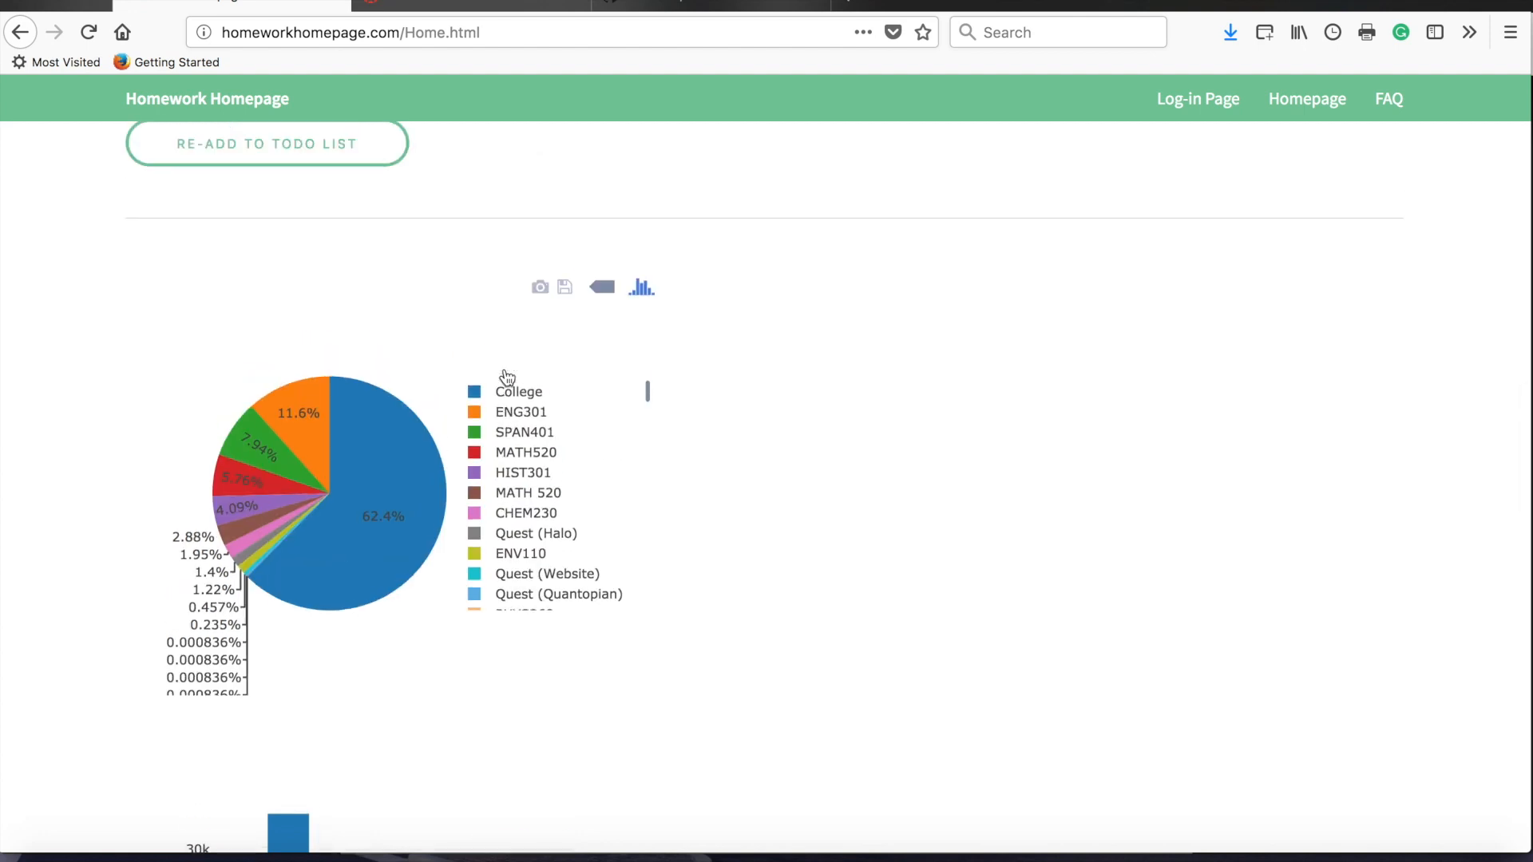
{"action": "scroll", "coordinate": [507, 379], "scroll_direction": "up", "scroll_amount": 2}
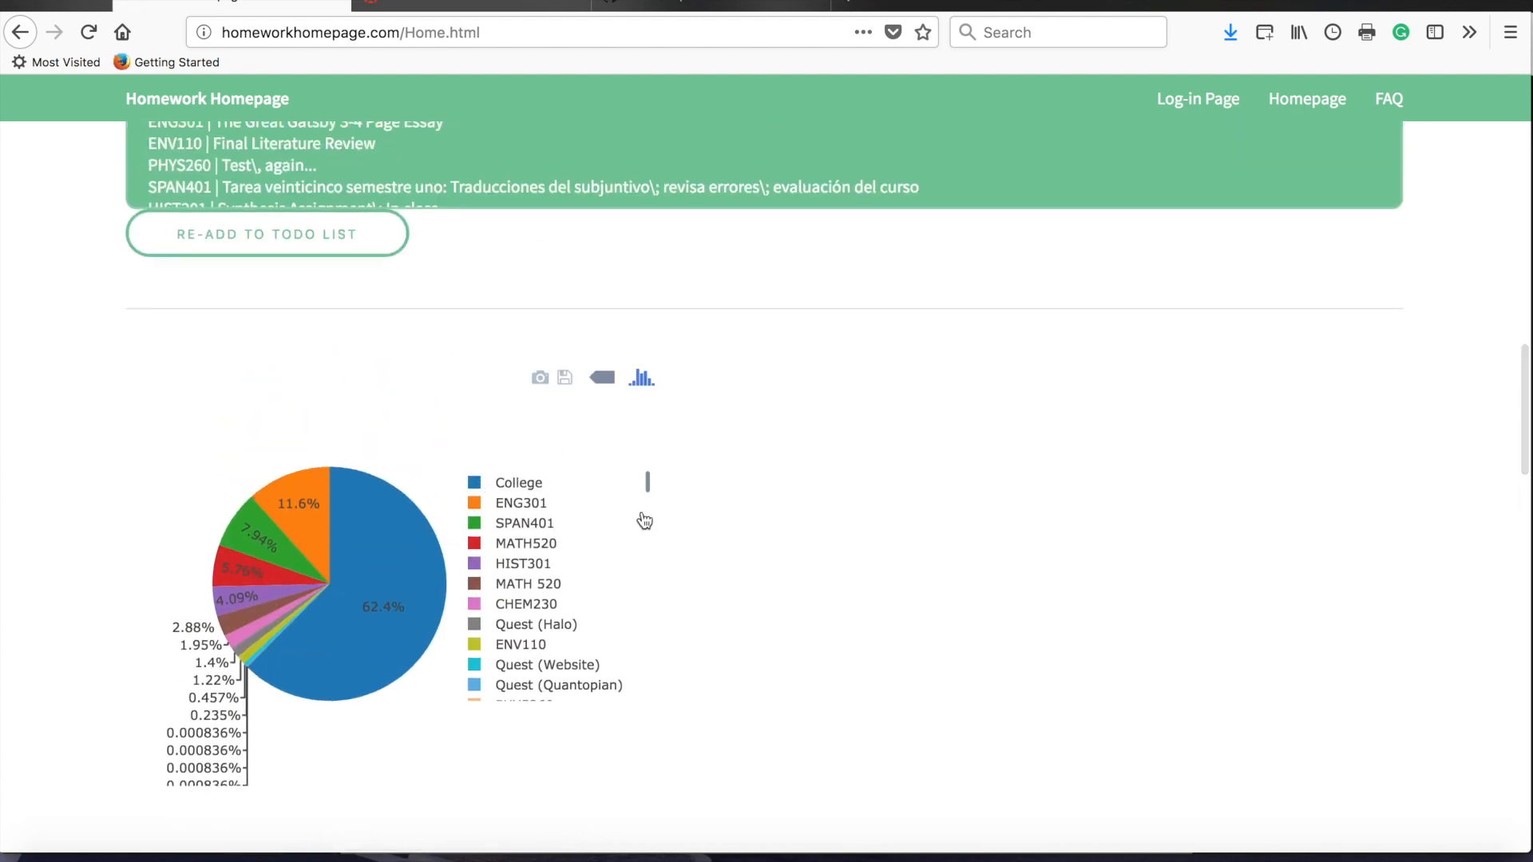
{"action": "left_click", "coordinate": [481, 486]}
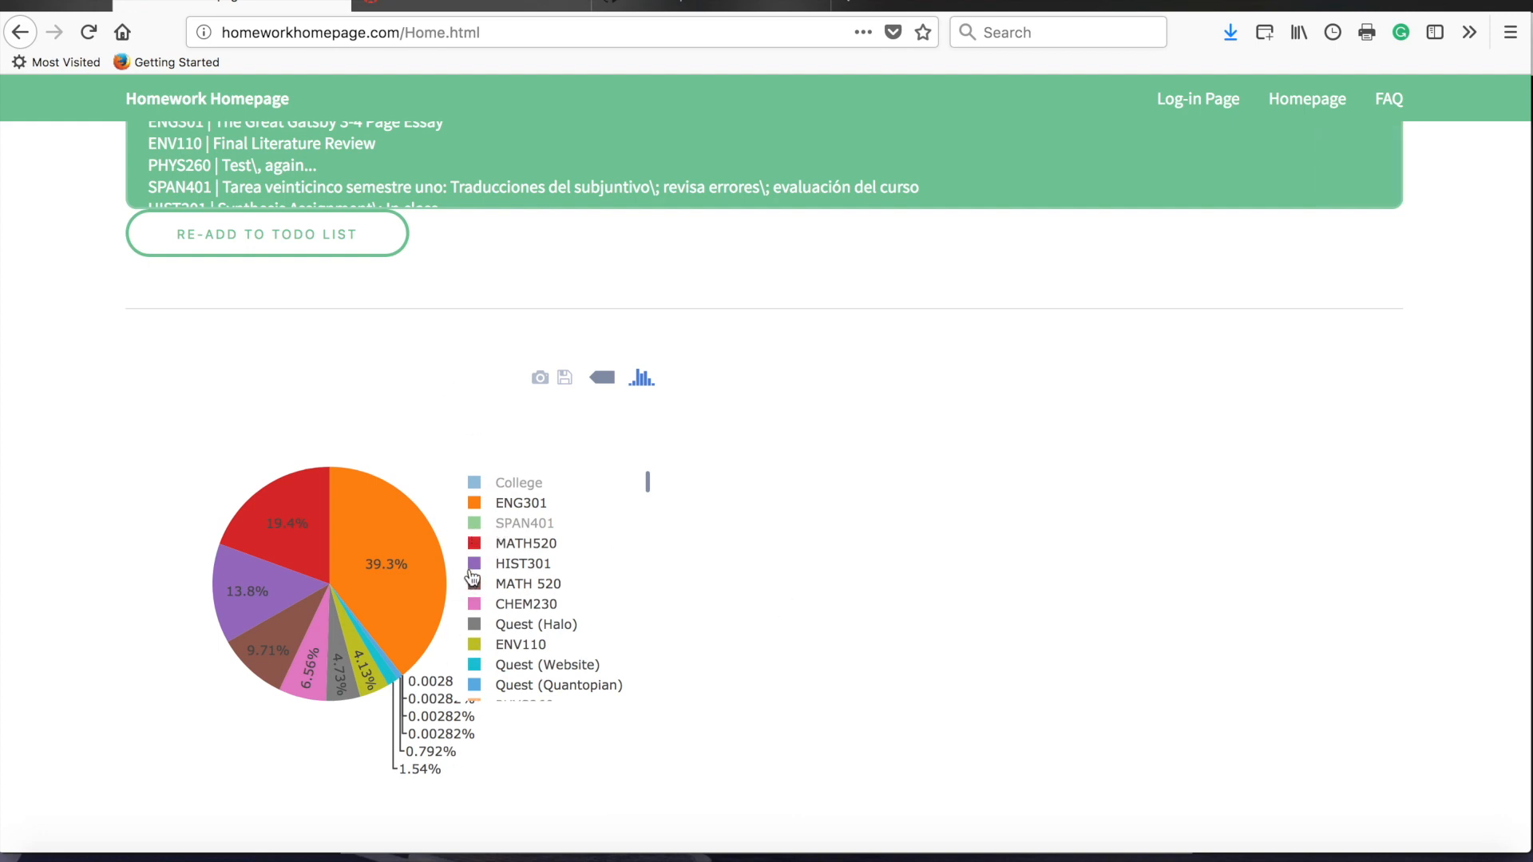
{"action": "scroll", "coordinate": [484, 527], "scroll_direction": "down", "scroll_amount": 1}
{"action": "left_click", "coordinate": [486, 527]}
{"action": "scroll", "coordinate": [497, 551], "scroll_direction": "up", "scroll_amount": 1}
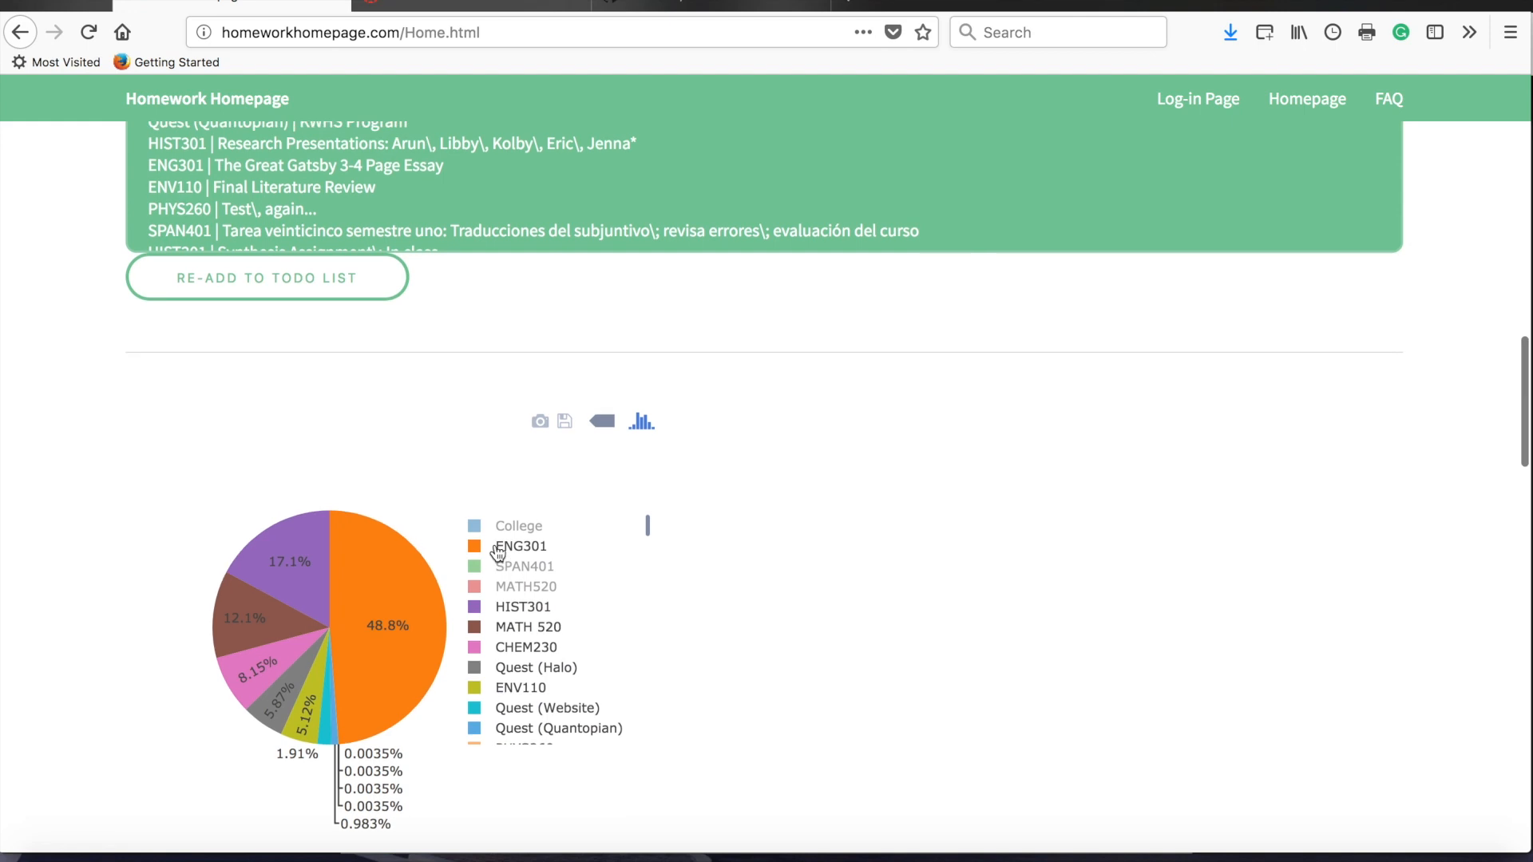
{"action": "left_click", "coordinate": [476, 588]}
{"action": "scroll", "coordinate": [476, 567], "scroll_direction": "down", "scroll_amount": 1}
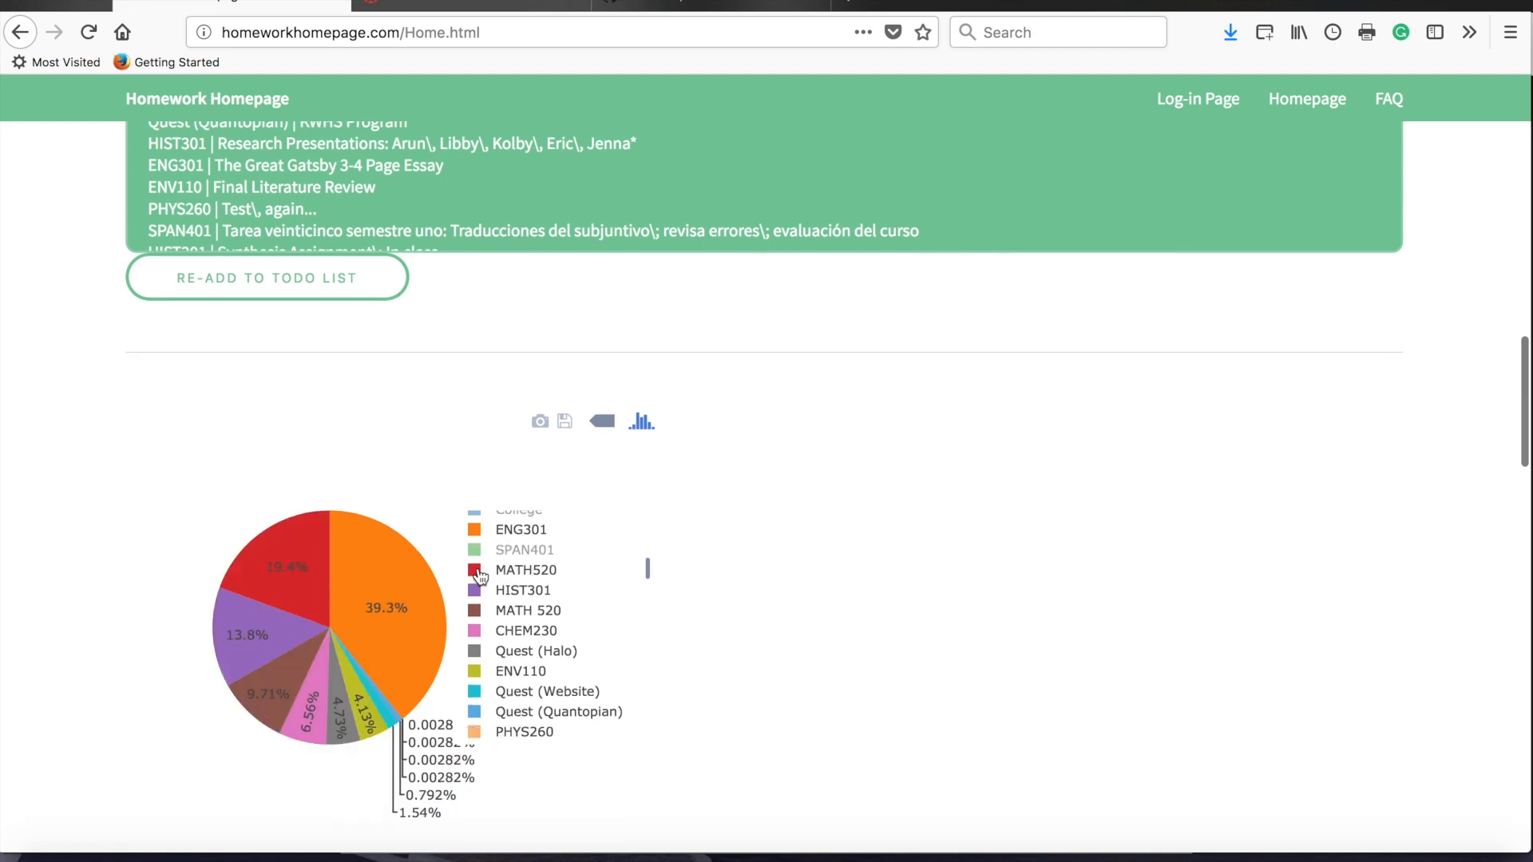
{"action": "left_click", "coordinate": [476, 570]}
{"action": "left_click", "coordinate": [478, 579]}
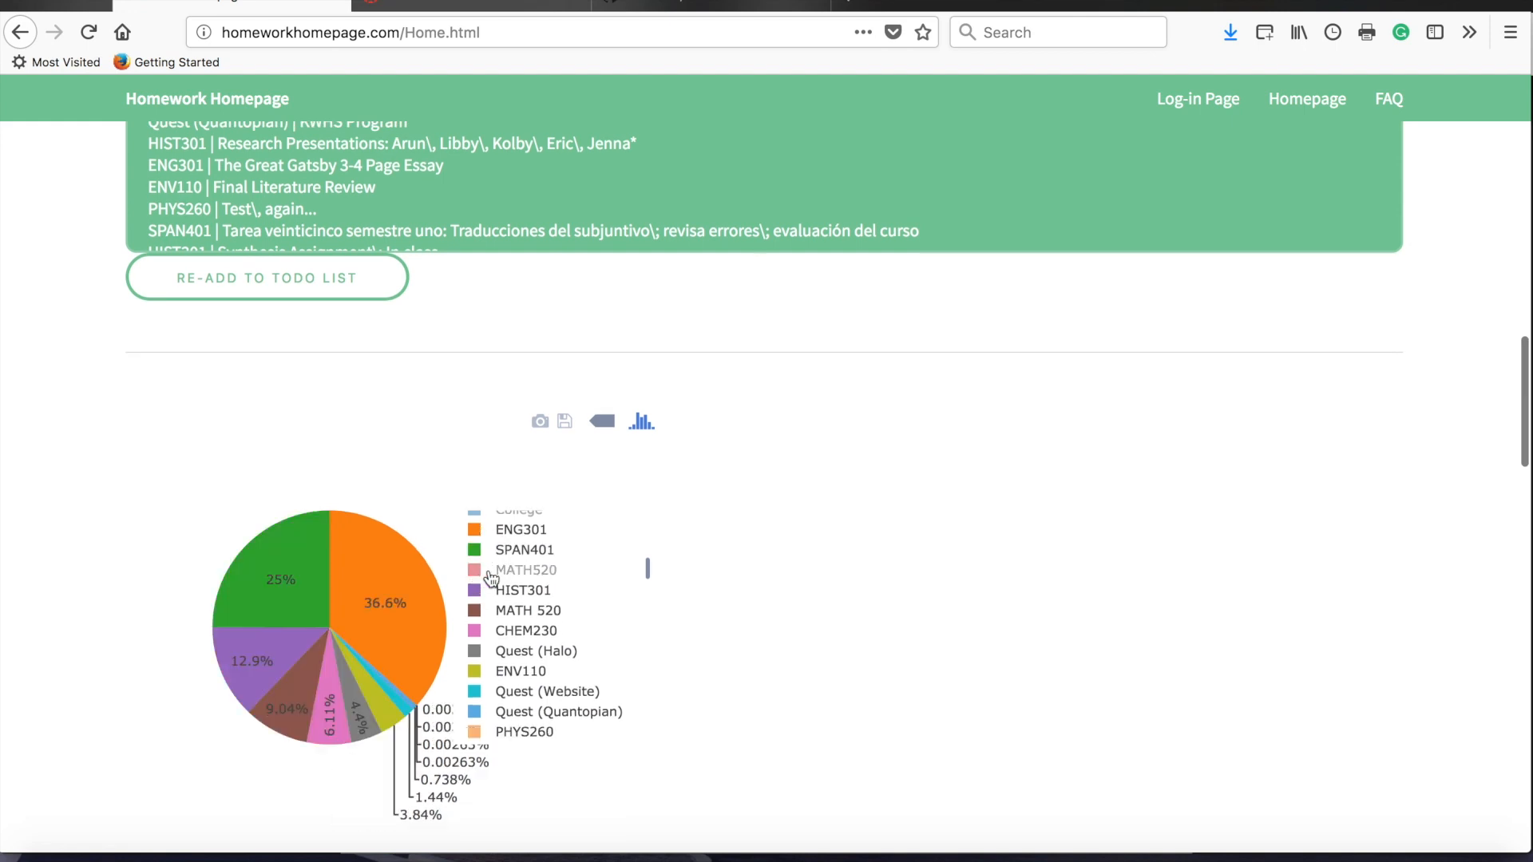
{"action": "scroll", "coordinate": [477, 578], "scroll_direction": "up", "scroll_amount": 1}
{"action": "left_click", "coordinate": [476, 583]}
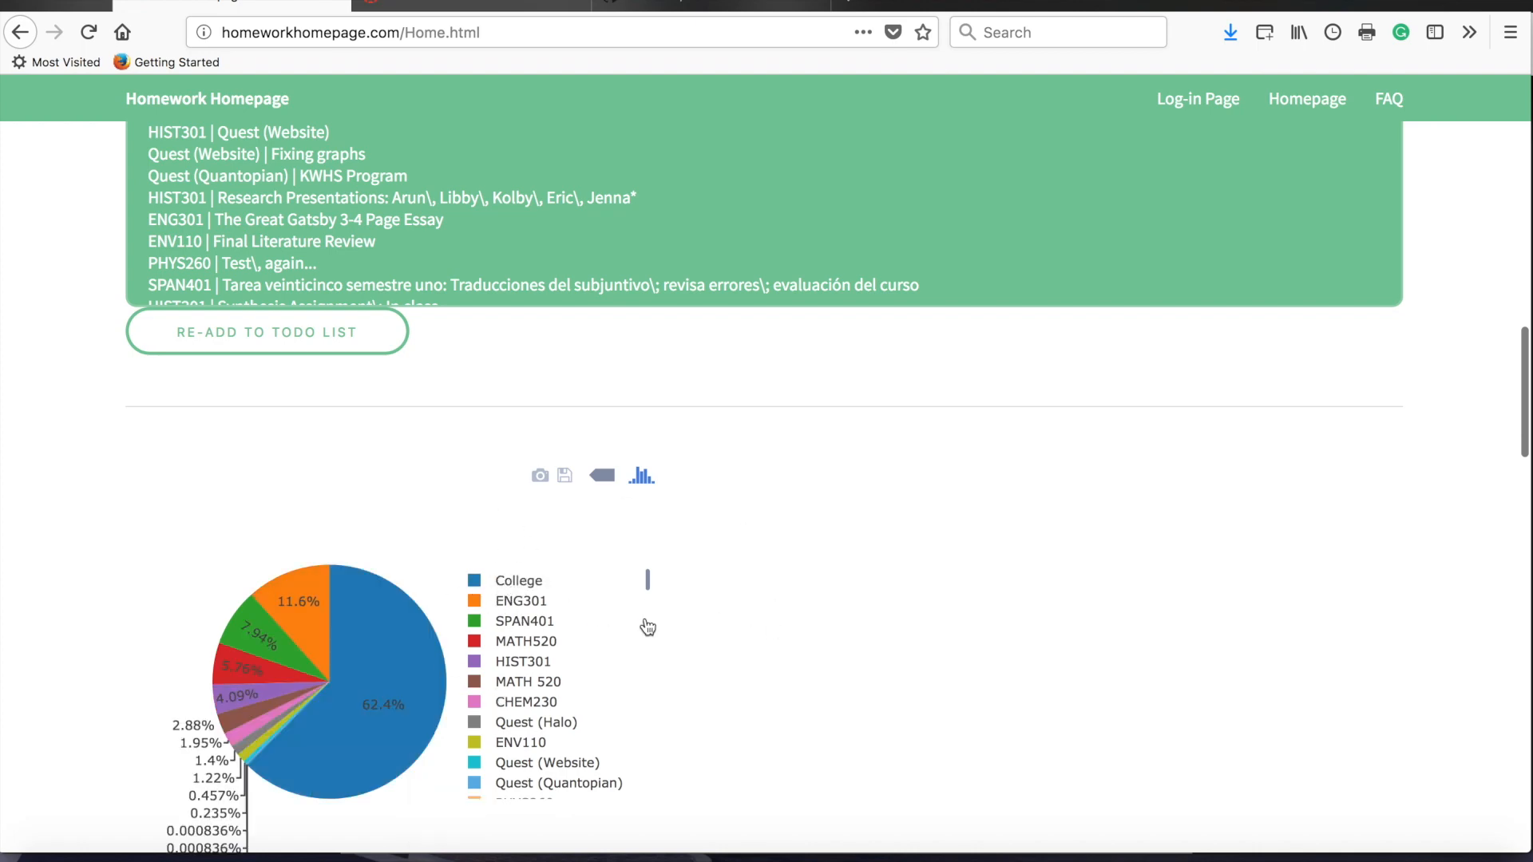
{"action": "scroll", "coordinate": [1005, 467], "scroll_direction": "up", "scroll_amount": 5}
{"action": "scroll", "coordinate": [1006, 467], "scroll_direction": "up", "scroll_amount": 5}
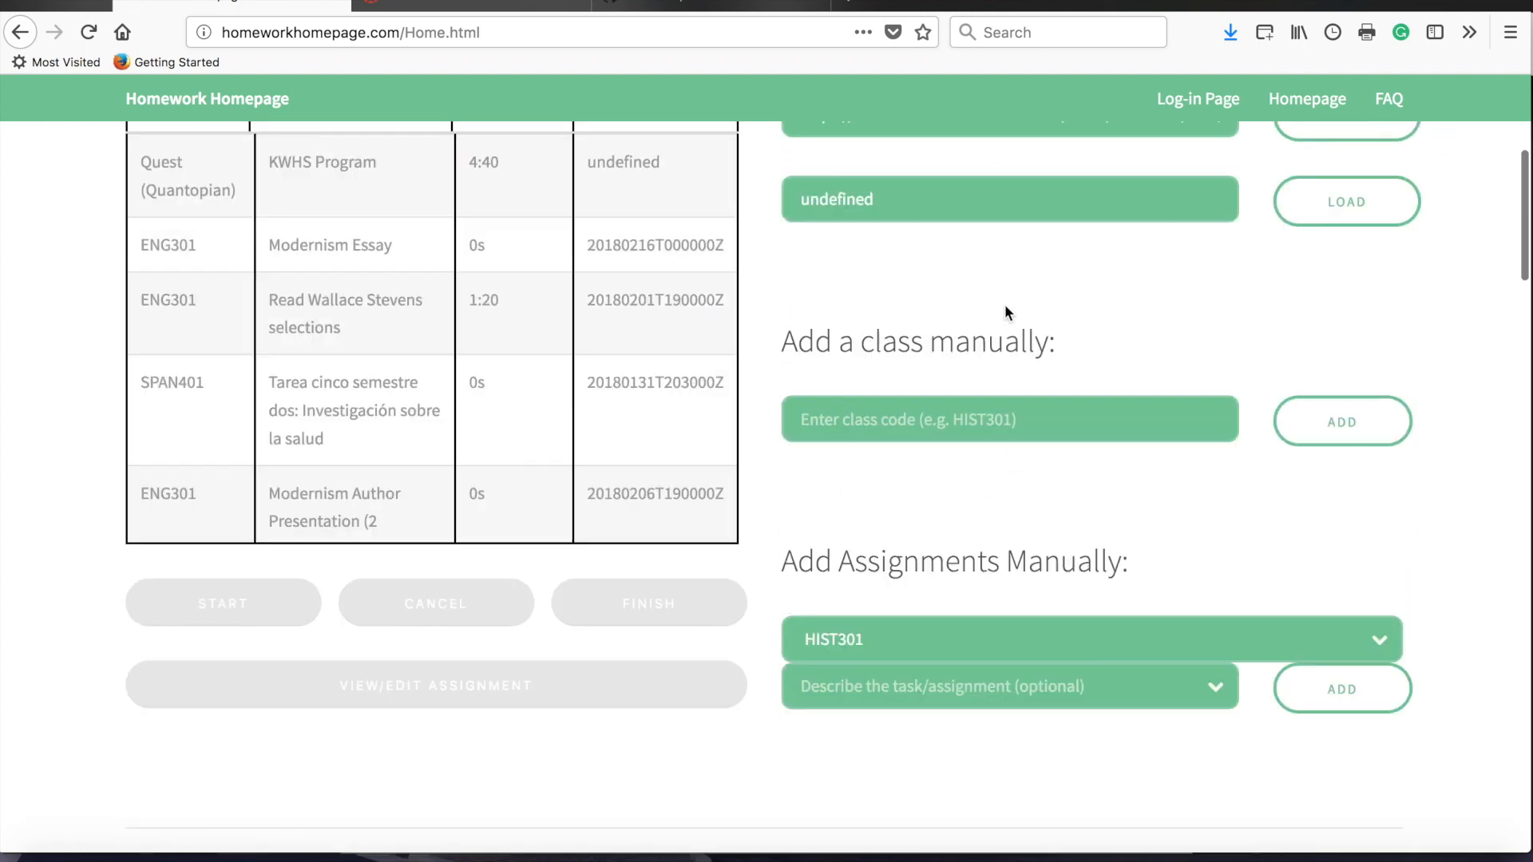
{"action": "scroll", "coordinate": [1005, 359], "scroll_direction": "up", "scroll_amount": 3}
Enter a Driving class name and begin an Email someone task for Quest (Halo).
{"action": "left_click", "coordinate": [999, 551]}
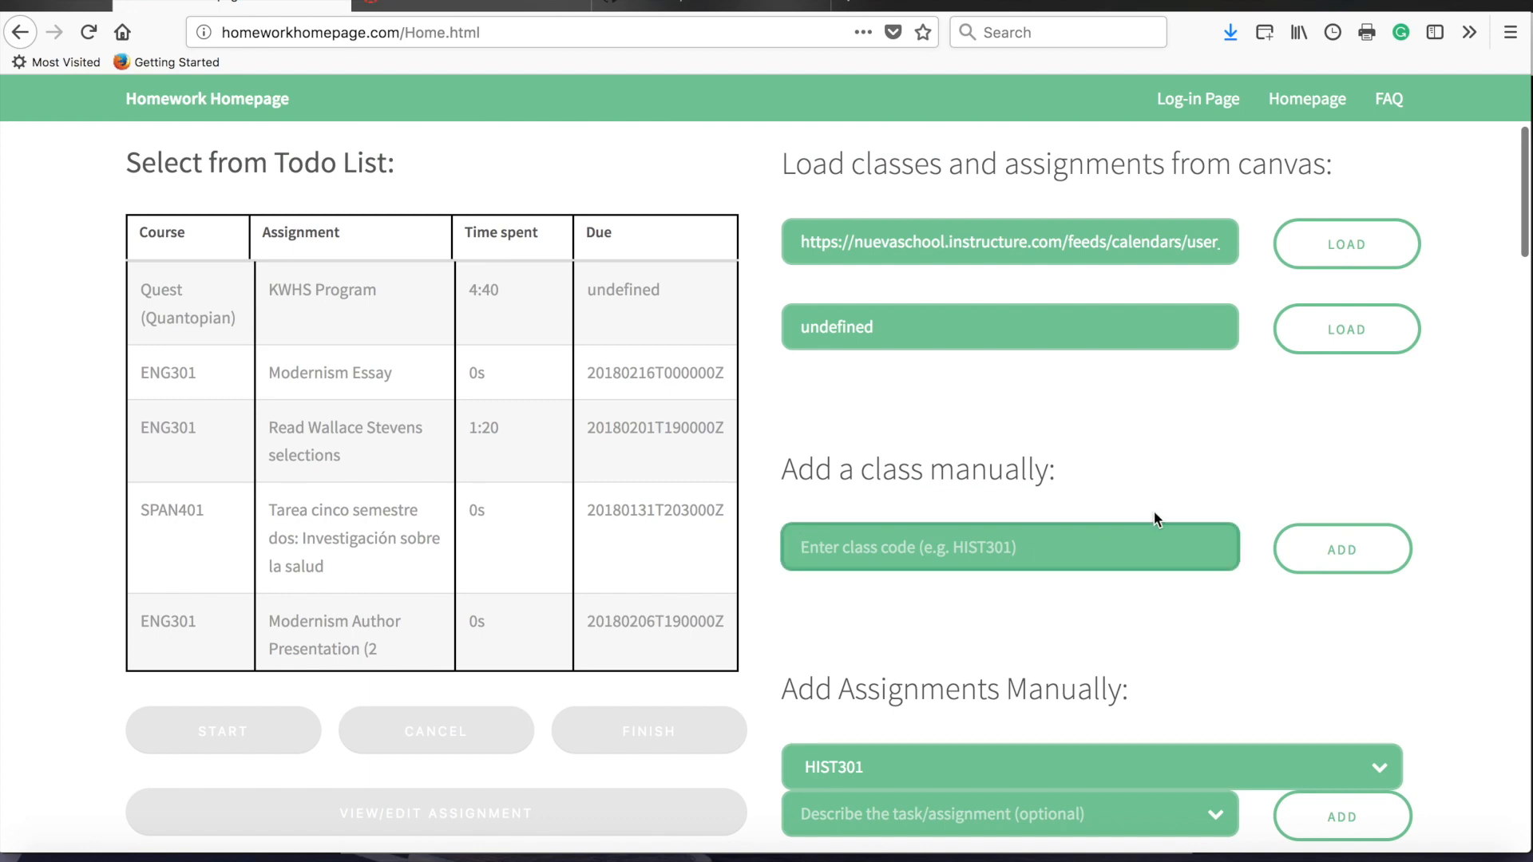
{"action": "type", "text": "Quest"}
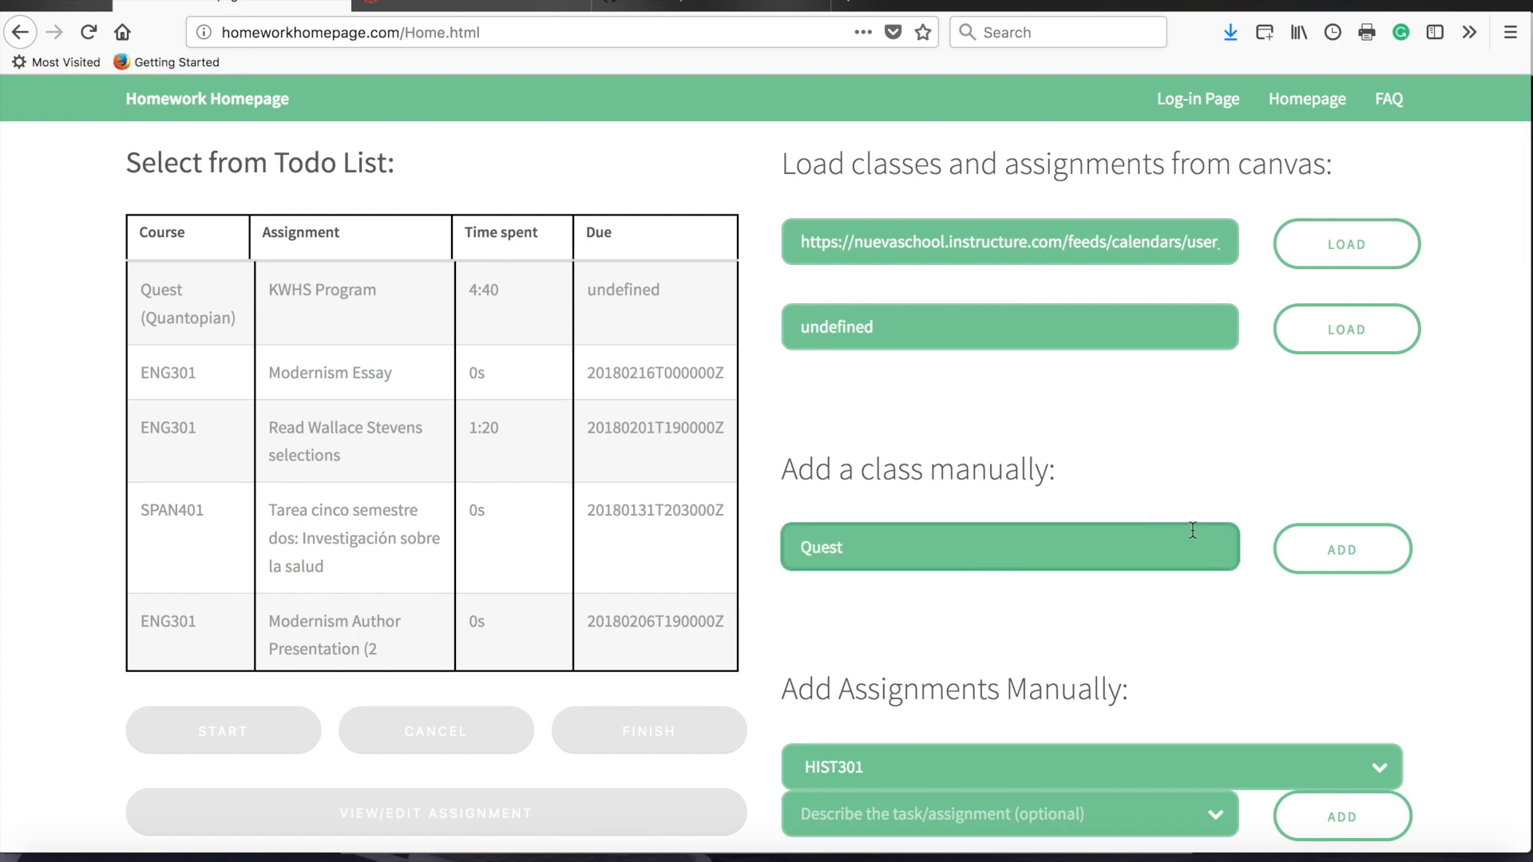
{"action": "scroll", "coordinate": [1132, 610], "scroll_direction": "down", "scroll_amount": 3}
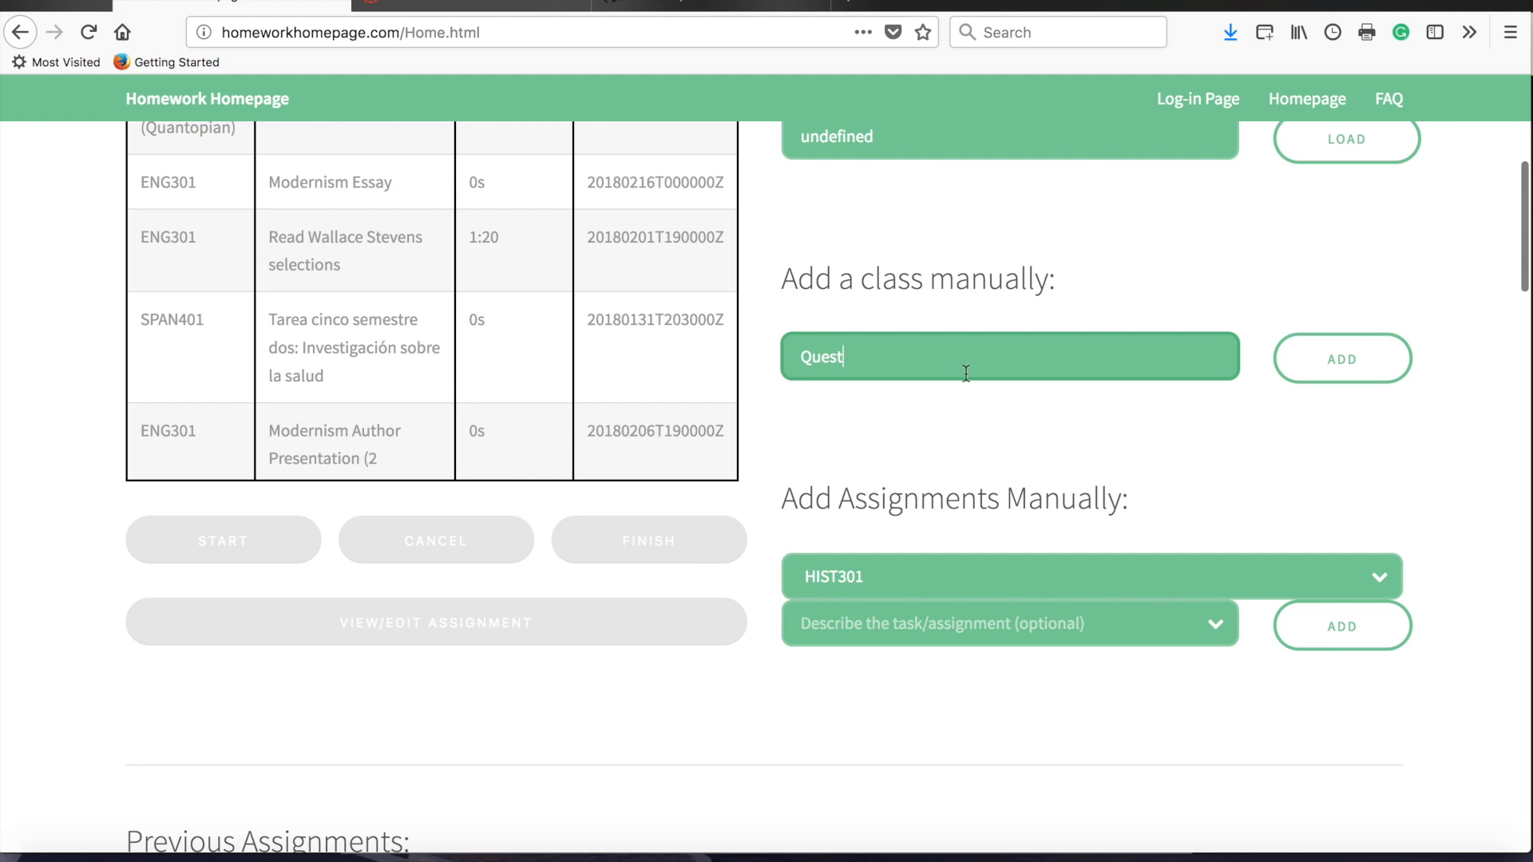
{"action": "key", "text": "BackSpace"}
{"action": "key", "text": "BackSpace"}
{"action": "key", "text": "BackSpace"}
{"action": "type", "text": "Driving"}
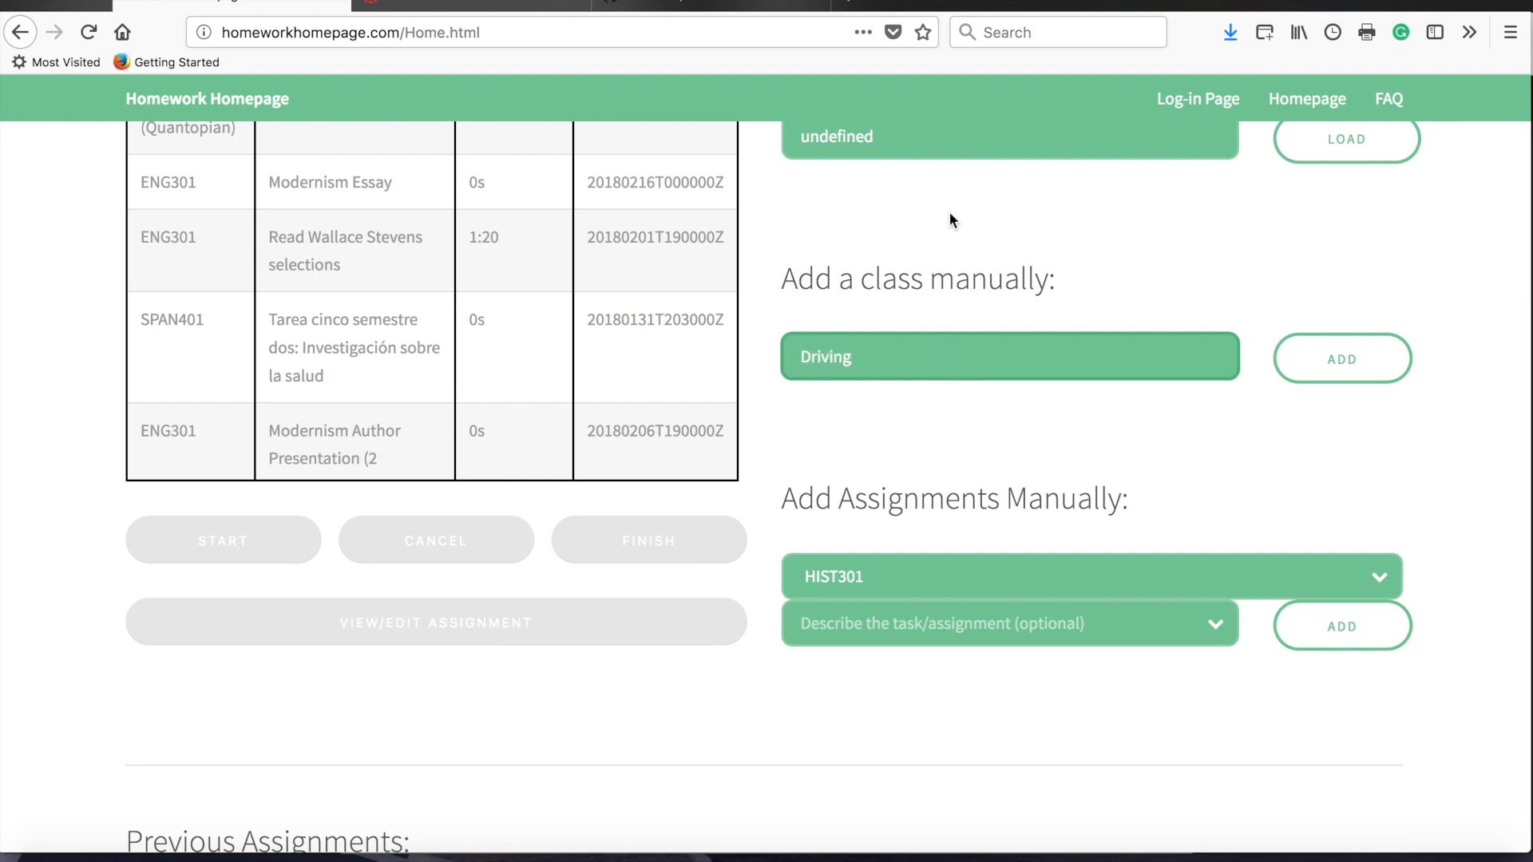
{"action": "scroll", "coordinate": [1179, 335], "scroll_direction": "down", "scroll_amount": 5}
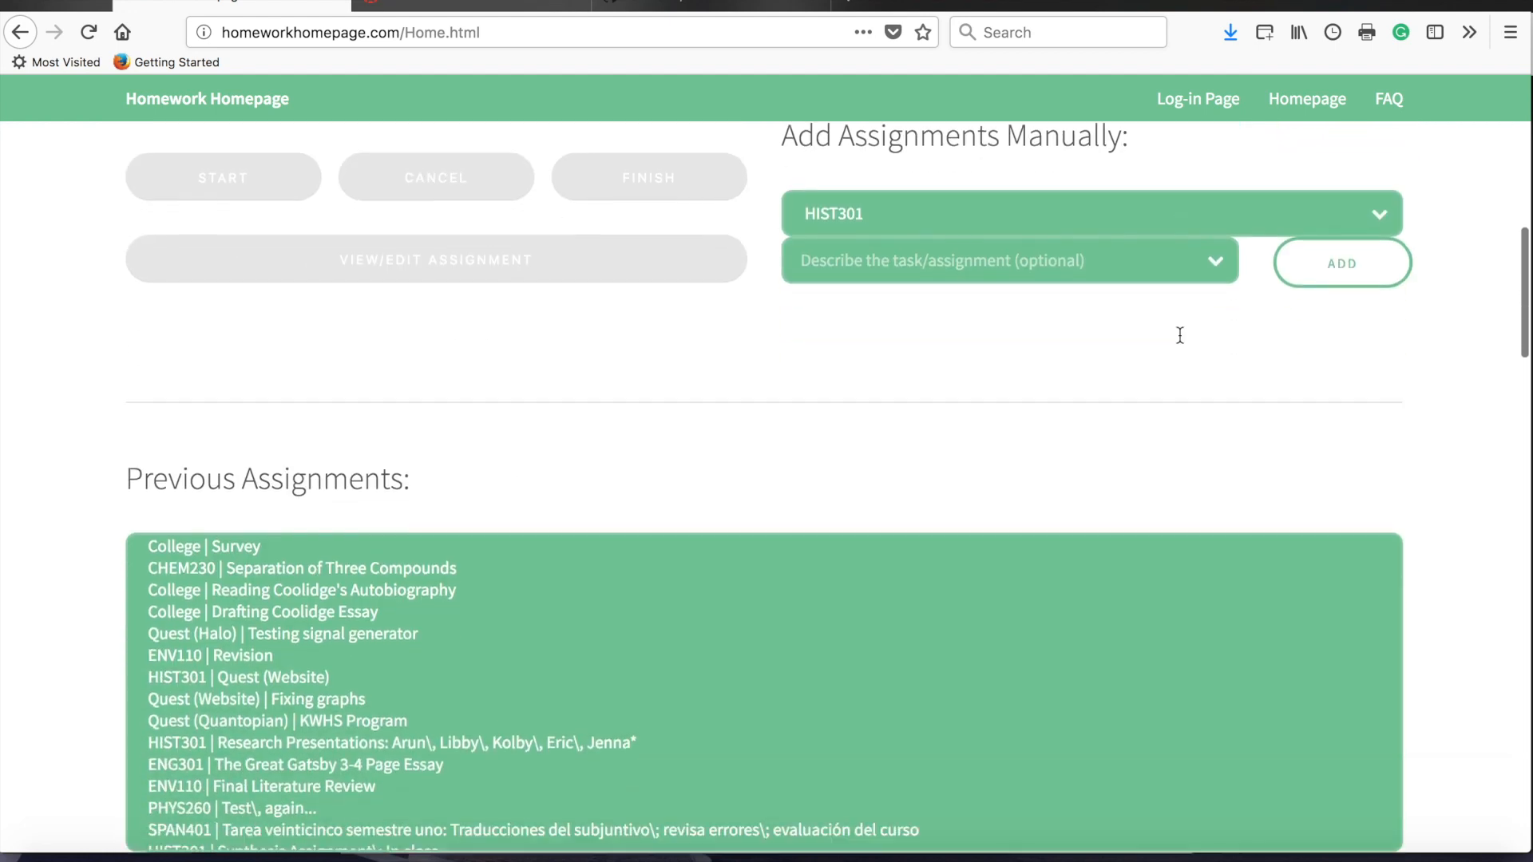
{"action": "scroll", "coordinate": [1179, 335], "scroll_direction": "up", "scroll_amount": 1}
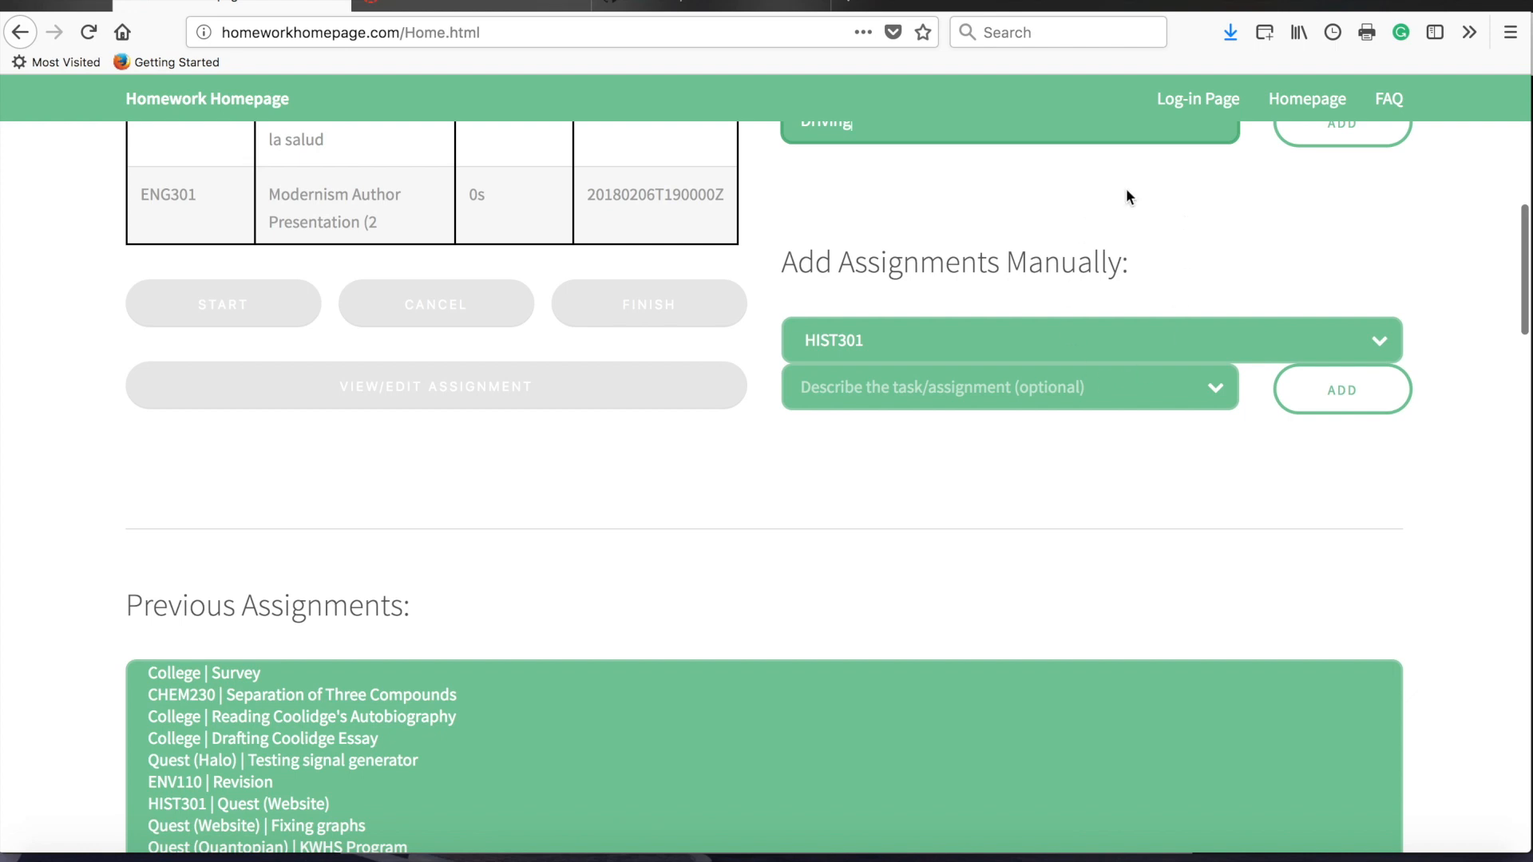
{"action": "left_click", "coordinate": [1108, 340]}
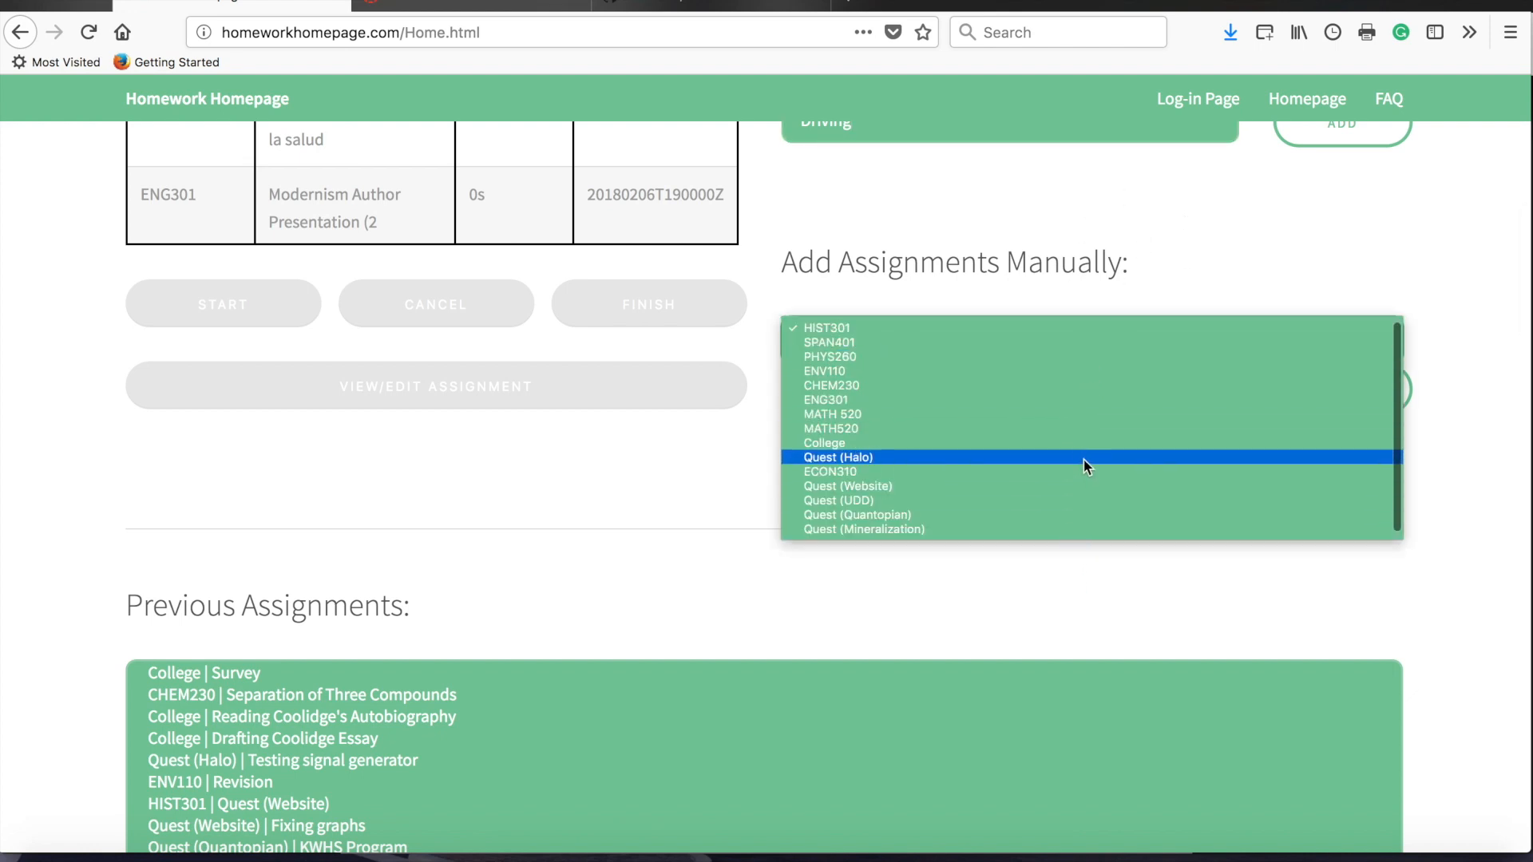
{"action": "left_click", "coordinate": [1085, 457]}
{"action": "left_click", "coordinate": [1028, 395]}
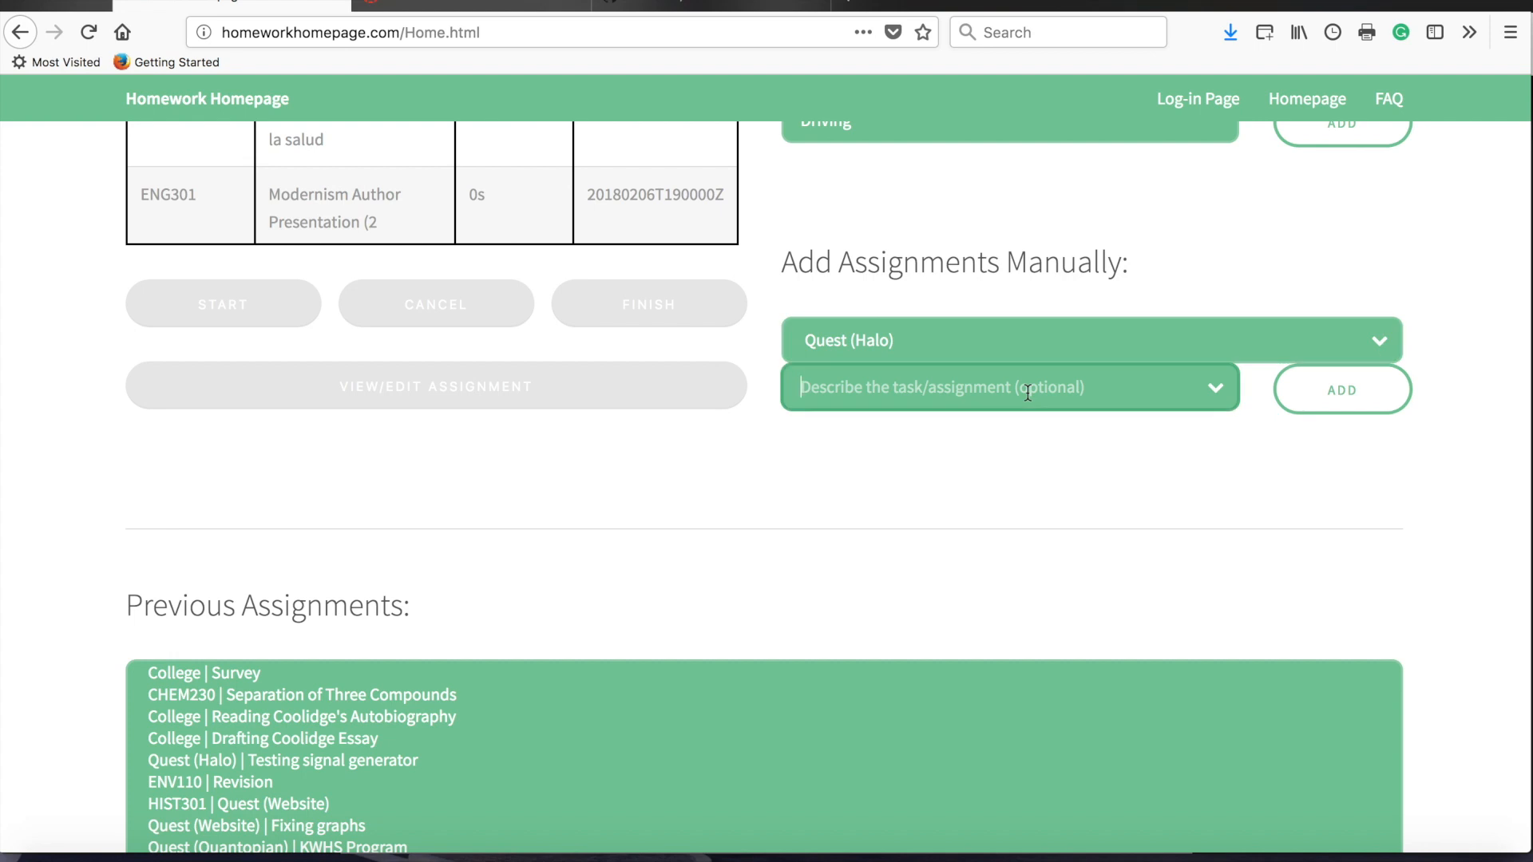
{"action": "type", "text": "Email someone"}
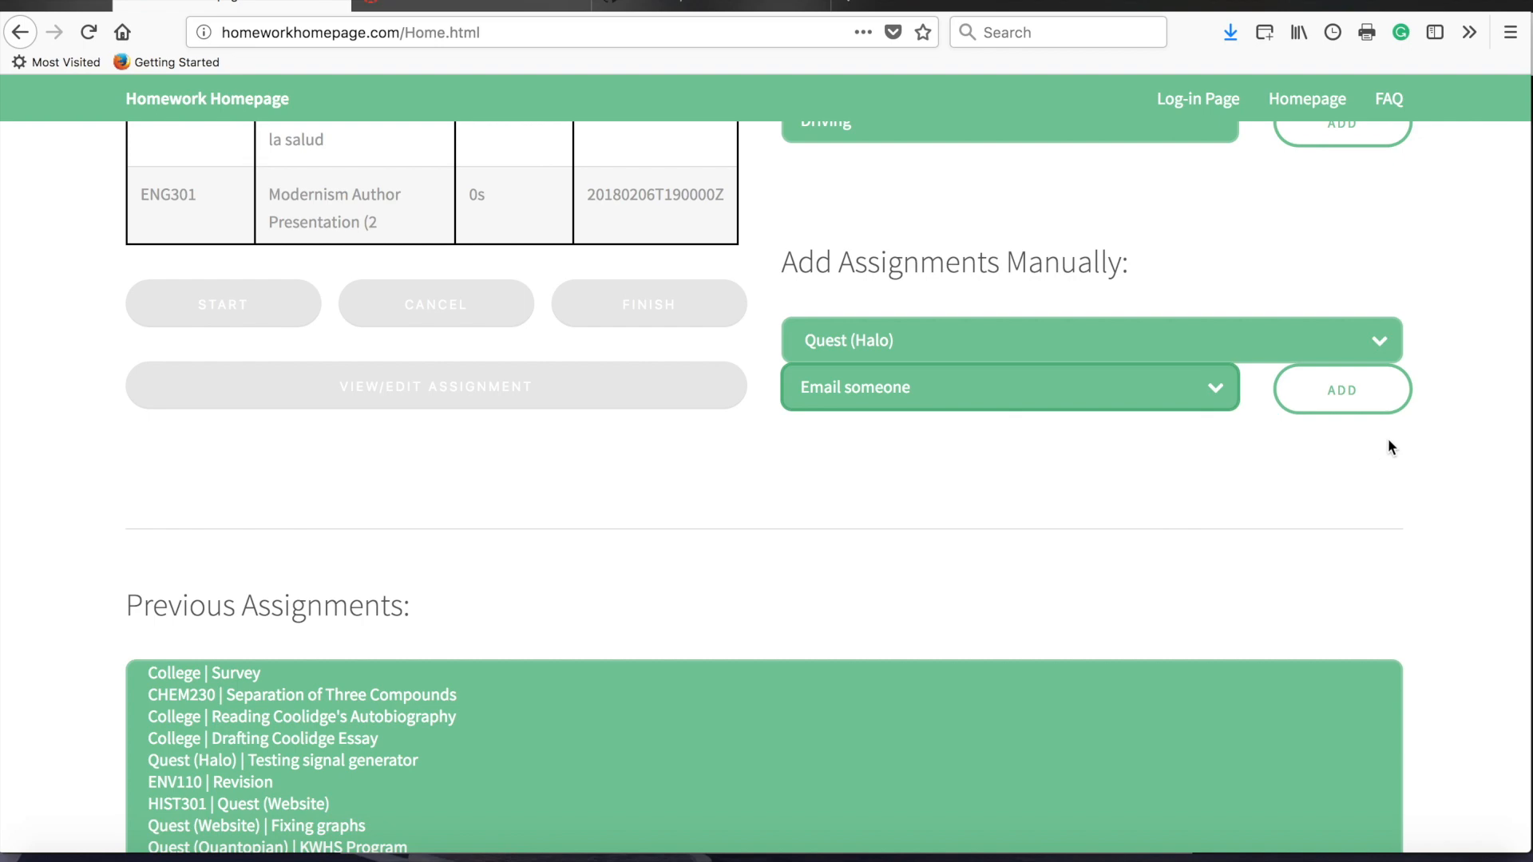
{"action": "scroll", "coordinate": [934, 569], "scroll_direction": "down", "scroll_amount": 4}
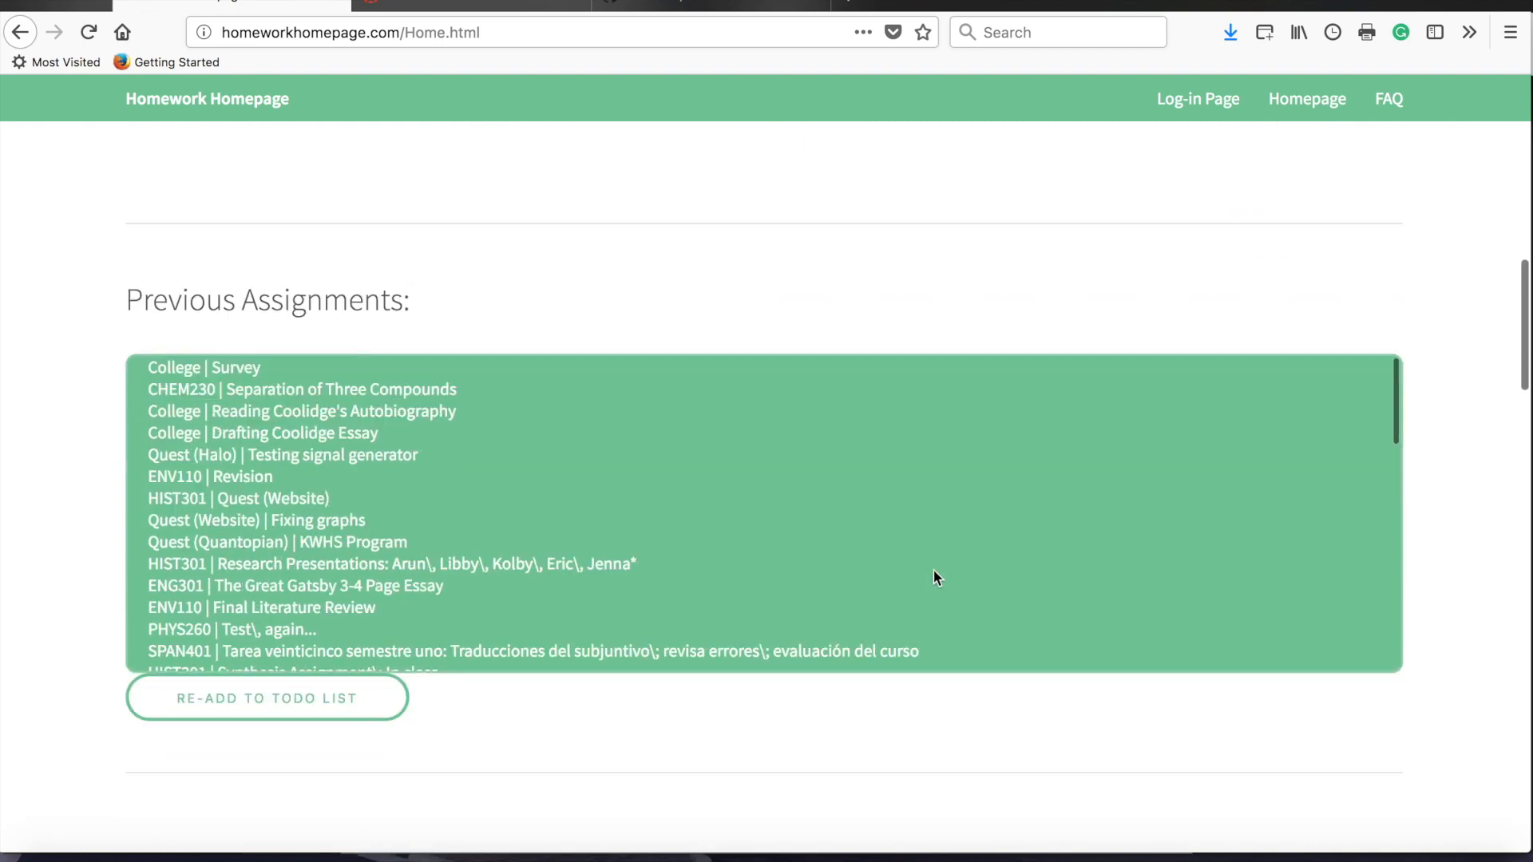
{"action": "scroll", "coordinate": [932, 569], "scroll_direction": "down", "scroll_amount": 4}
{"action": "scroll", "coordinate": [934, 569], "scroll_direction": "down", "scroll_amount": 4}
{"action": "scroll", "coordinate": [934, 569], "scroll_direction": "down", "scroll_amount": 3}
{"action": "scroll", "coordinate": [933, 569], "scroll_direction": "down", "scroll_amount": 5}
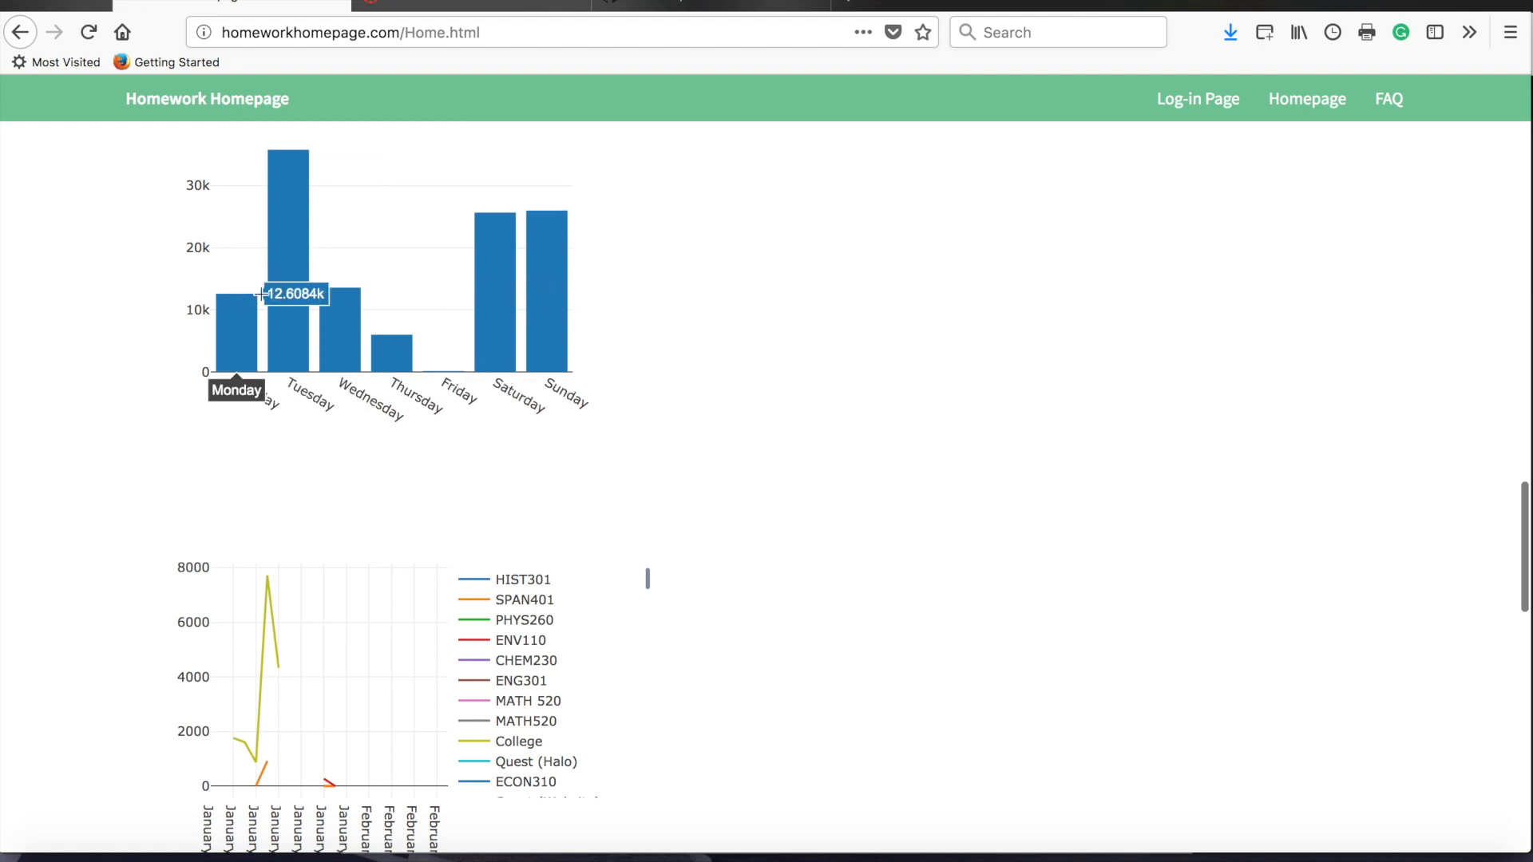
{"action": "mouse_move", "coordinate": [547, 287]}
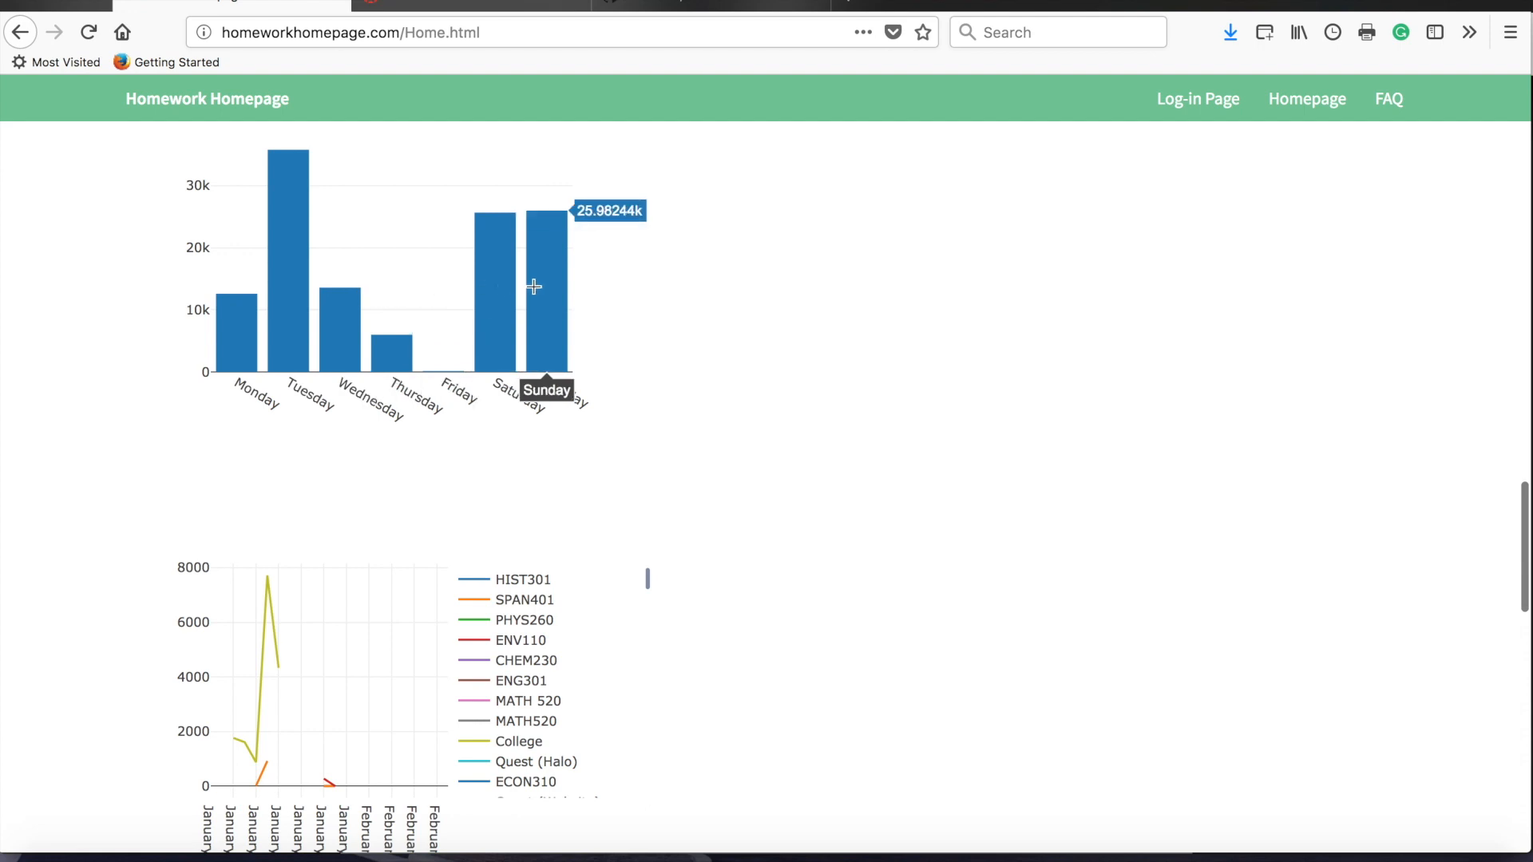
{"action": "scroll", "coordinate": [685, 290], "scroll_direction": "down", "scroll_amount": 3}
{"action": "scroll", "coordinate": [685, 290], "scroll_direction": "down", "scroll_amount": 3}
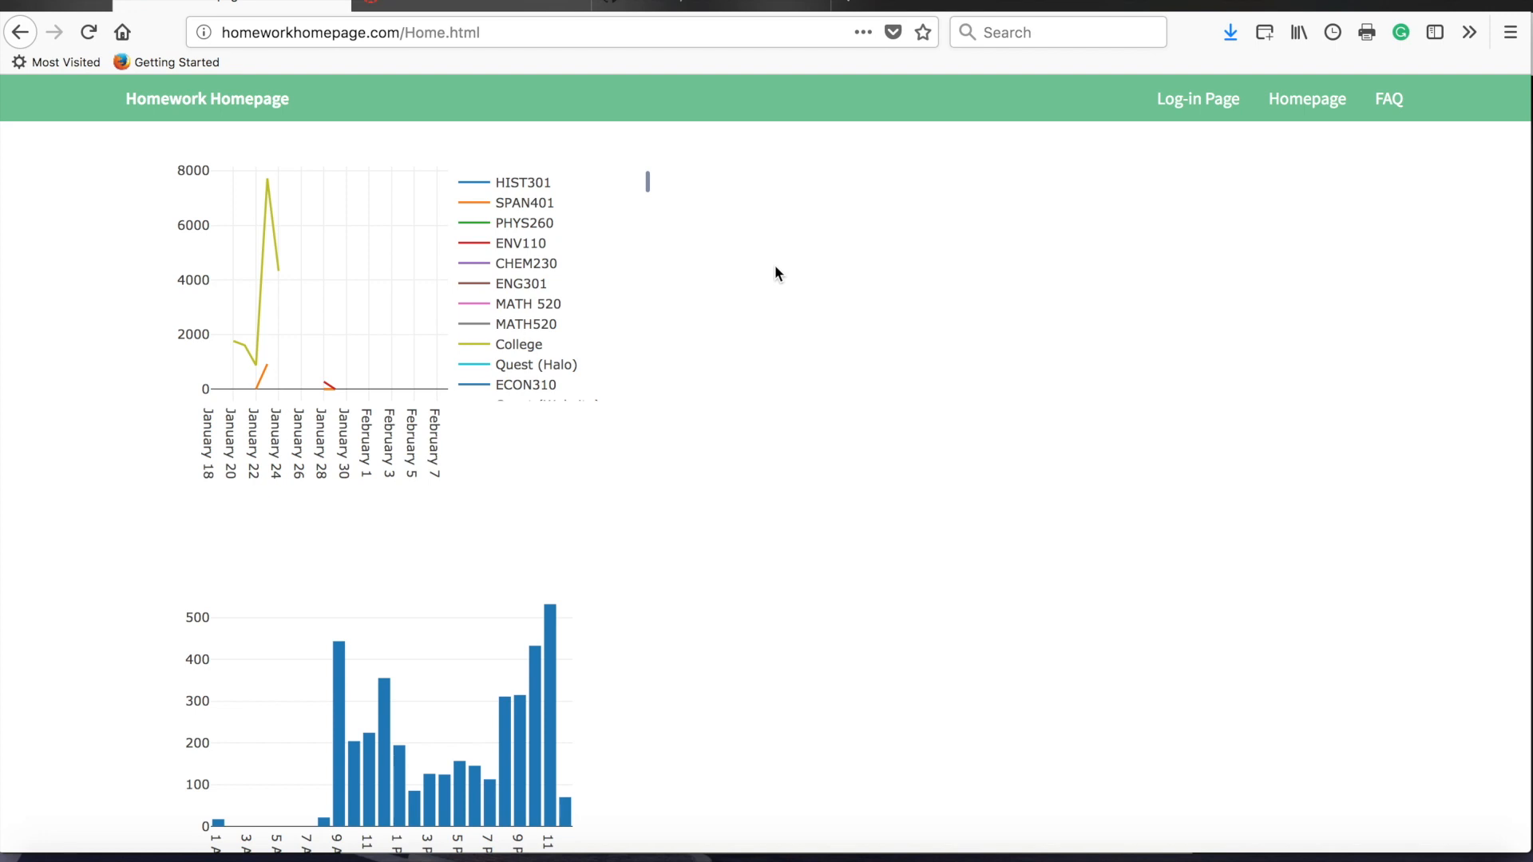
{"action": "scroll", "coordinate": [776, 273], "scroll_direction": "down", "scroll_amount": 5}
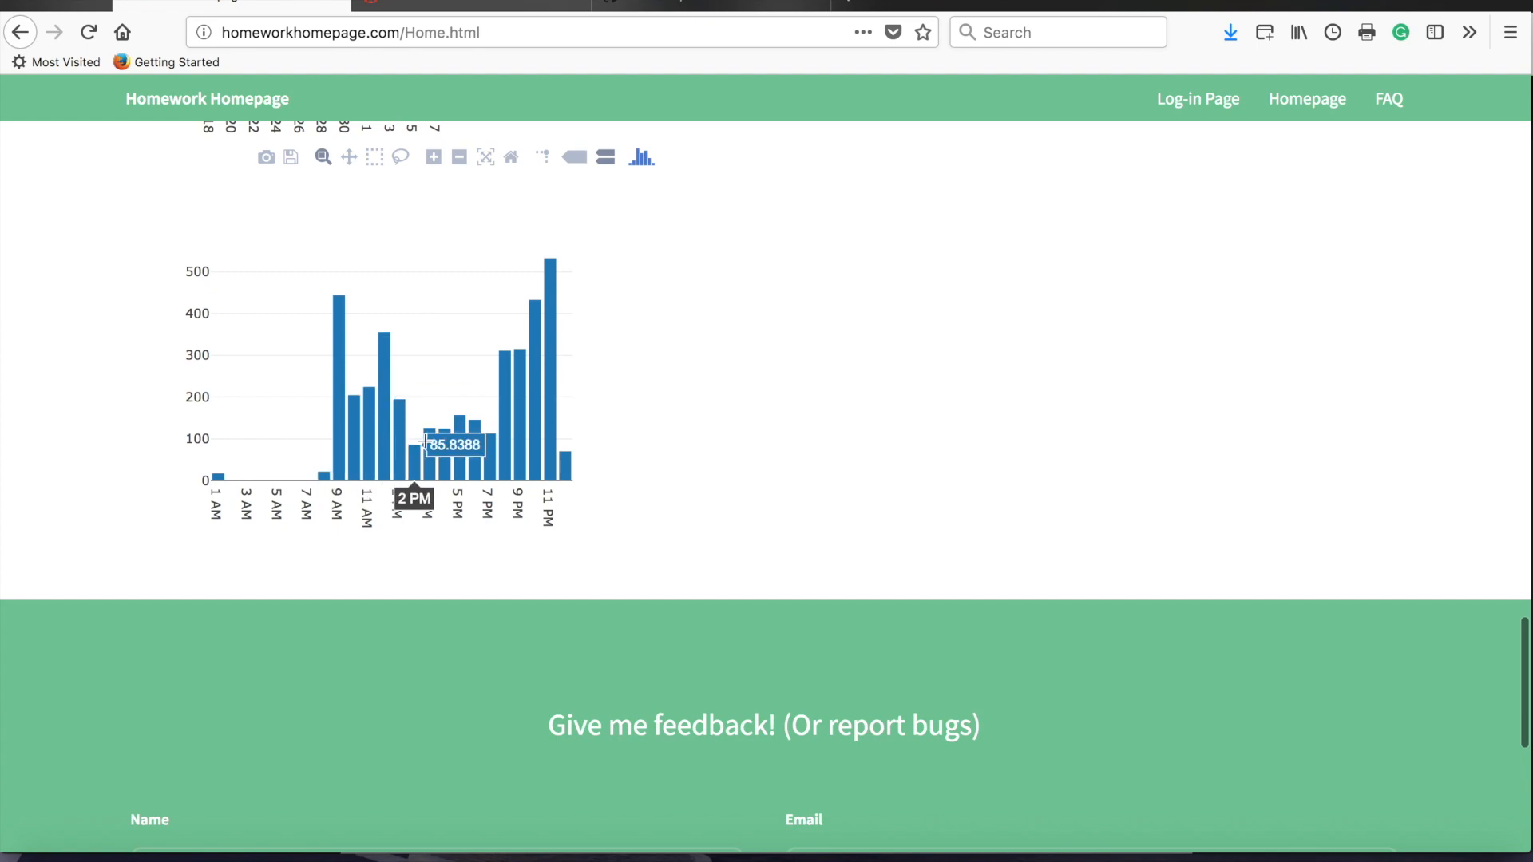
{"action": "scroll", "coordinate": [745, 364], "scroll_direction": "up", "scroll_amount": 5}
{"action": "scroll", "coordinate": [747, 363], "scroll_direction": "up", "scroll_amount": 5}
{"action": "scroll", "coordinate": [745, 363], "scroll_direction": "up", "scroll_amount": 5}
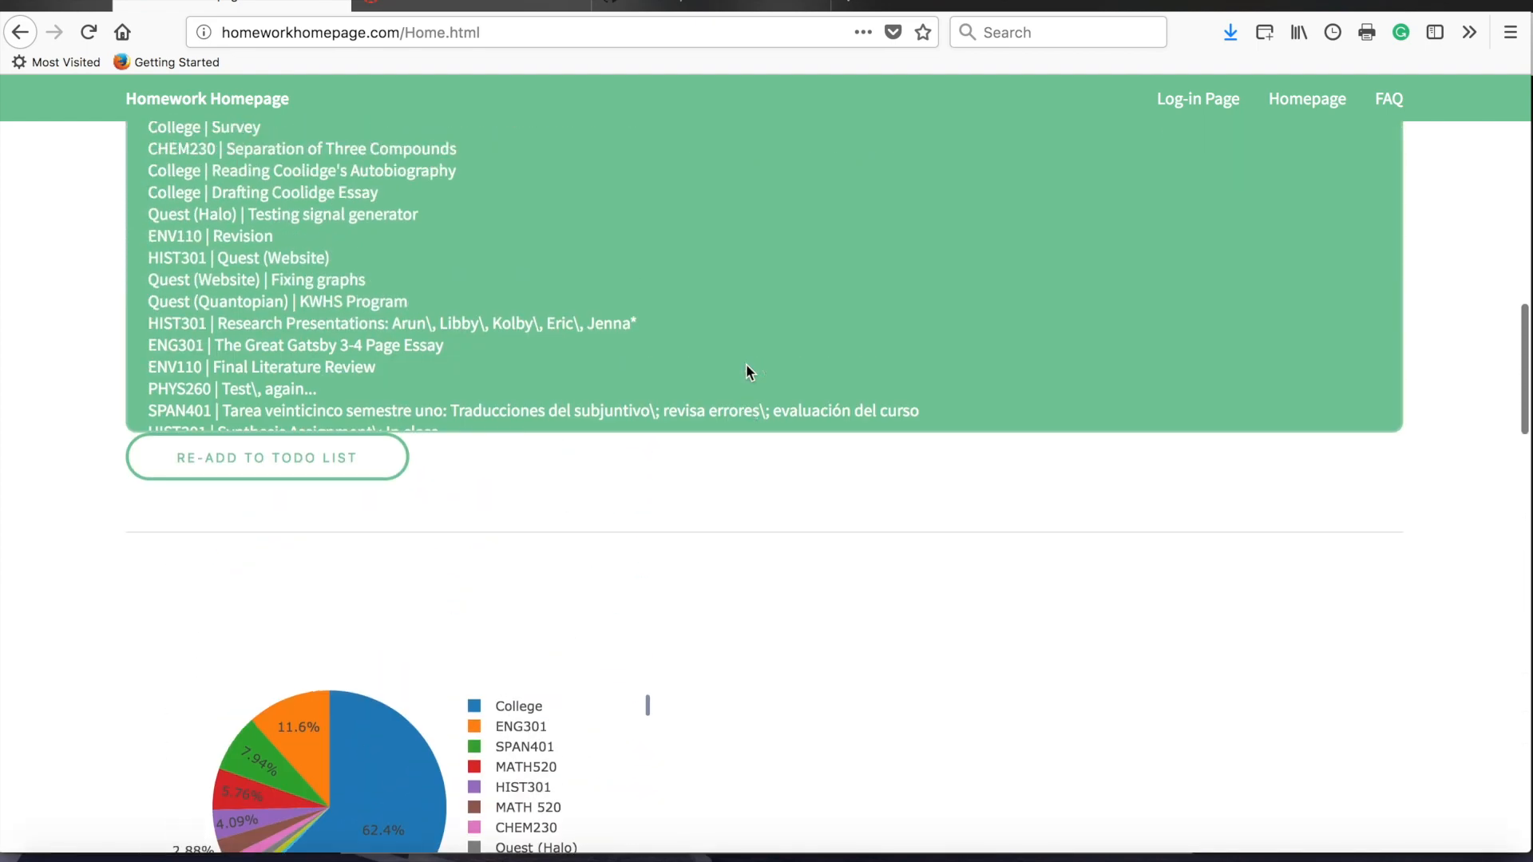
{"action": "scroll", "coordinate": [746, 363], "scroll_direction": "up", "scroll_amount": 8}
{"action": "scroll", "coordinate": [747, 364], "scroll_direction": "up", "scroll_amount": 5}
{"action": "scroll", "coordinate": [746, 363], "scroll_direction": "up", "scroll_amount": 3}
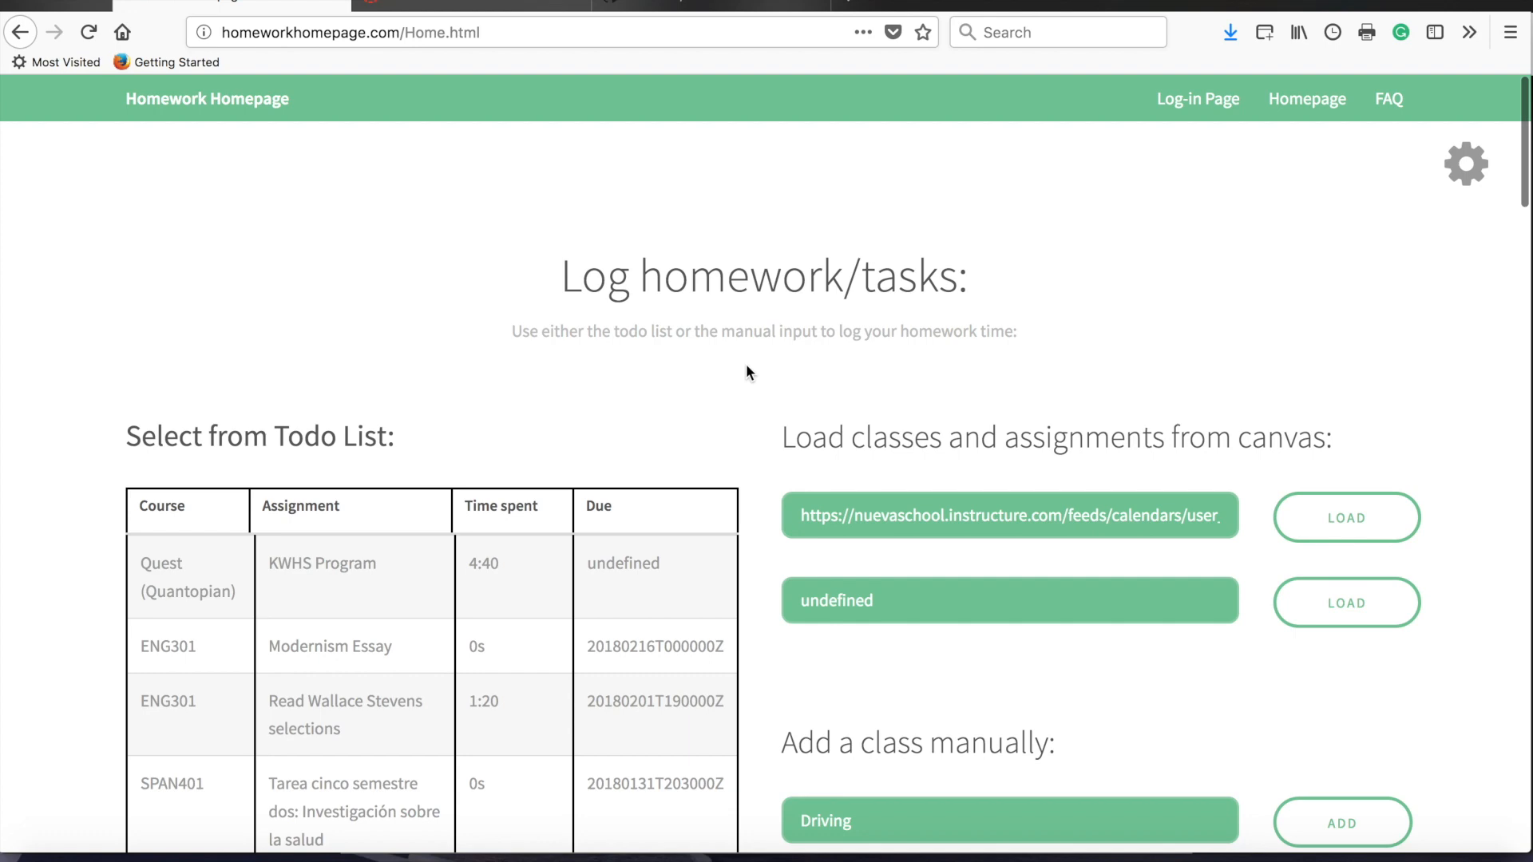
{"action": "scroll", "coordinate": [747, 362], "scroll_direction": "down", "scroll_amount": 5}
{"action": "scroll", "coordinate": [746, 363], "scroll_direction": "down", "scroll_amount": 2}
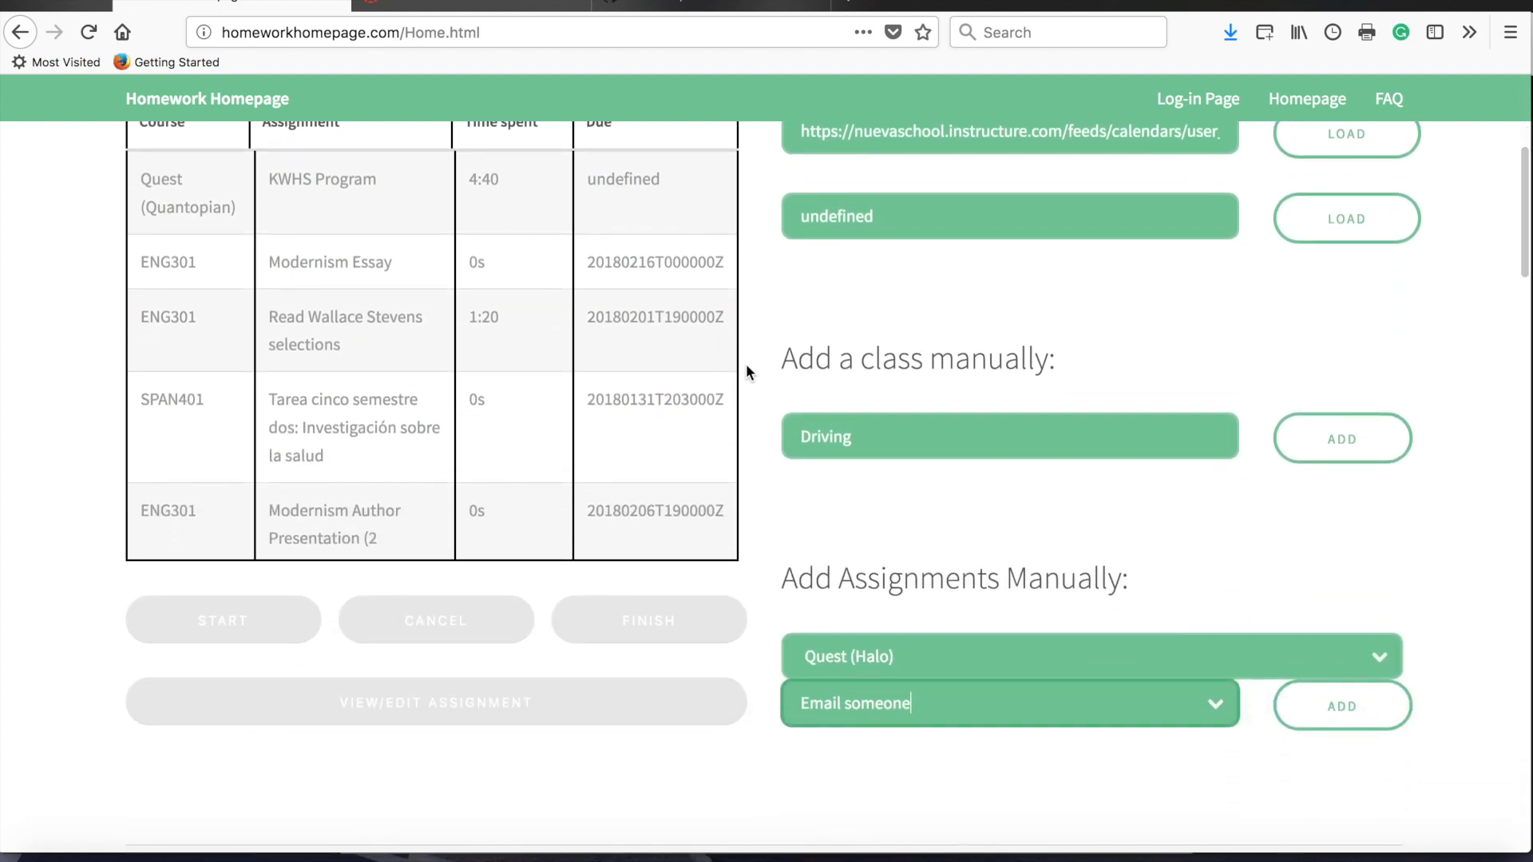
{"action": "scroll", "coordinate": [746, 363], "scroll_direction": "up", "scroll_amount": 5}
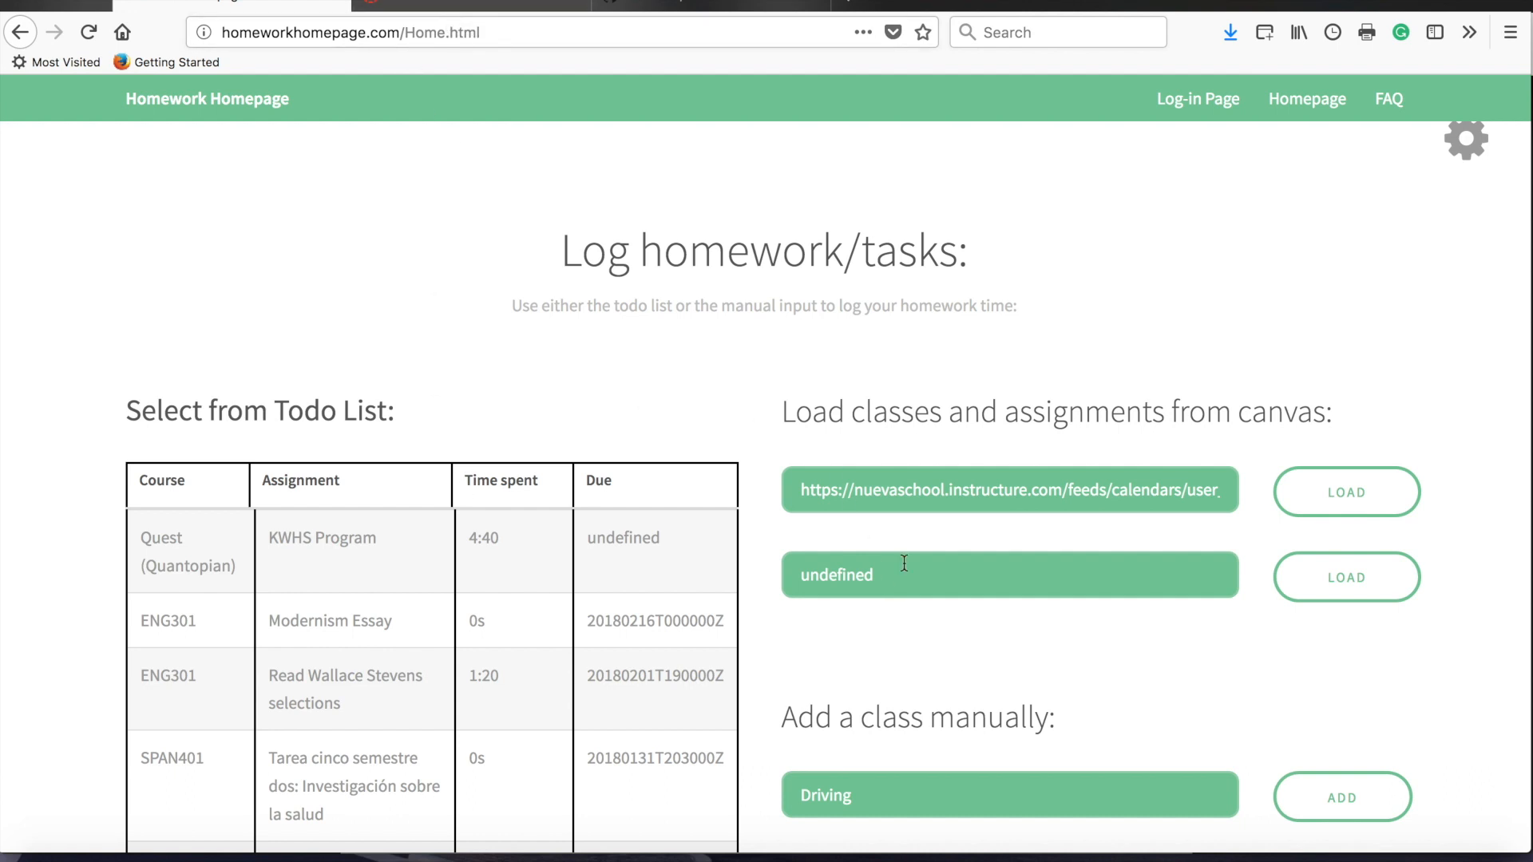
Copy the first Canvas feed URL and paste it over 'undefined' in the second feed field.
{"action": "left_click_drag", "start_coordinate": [789, 494], "coordinate": [1241, 488]}
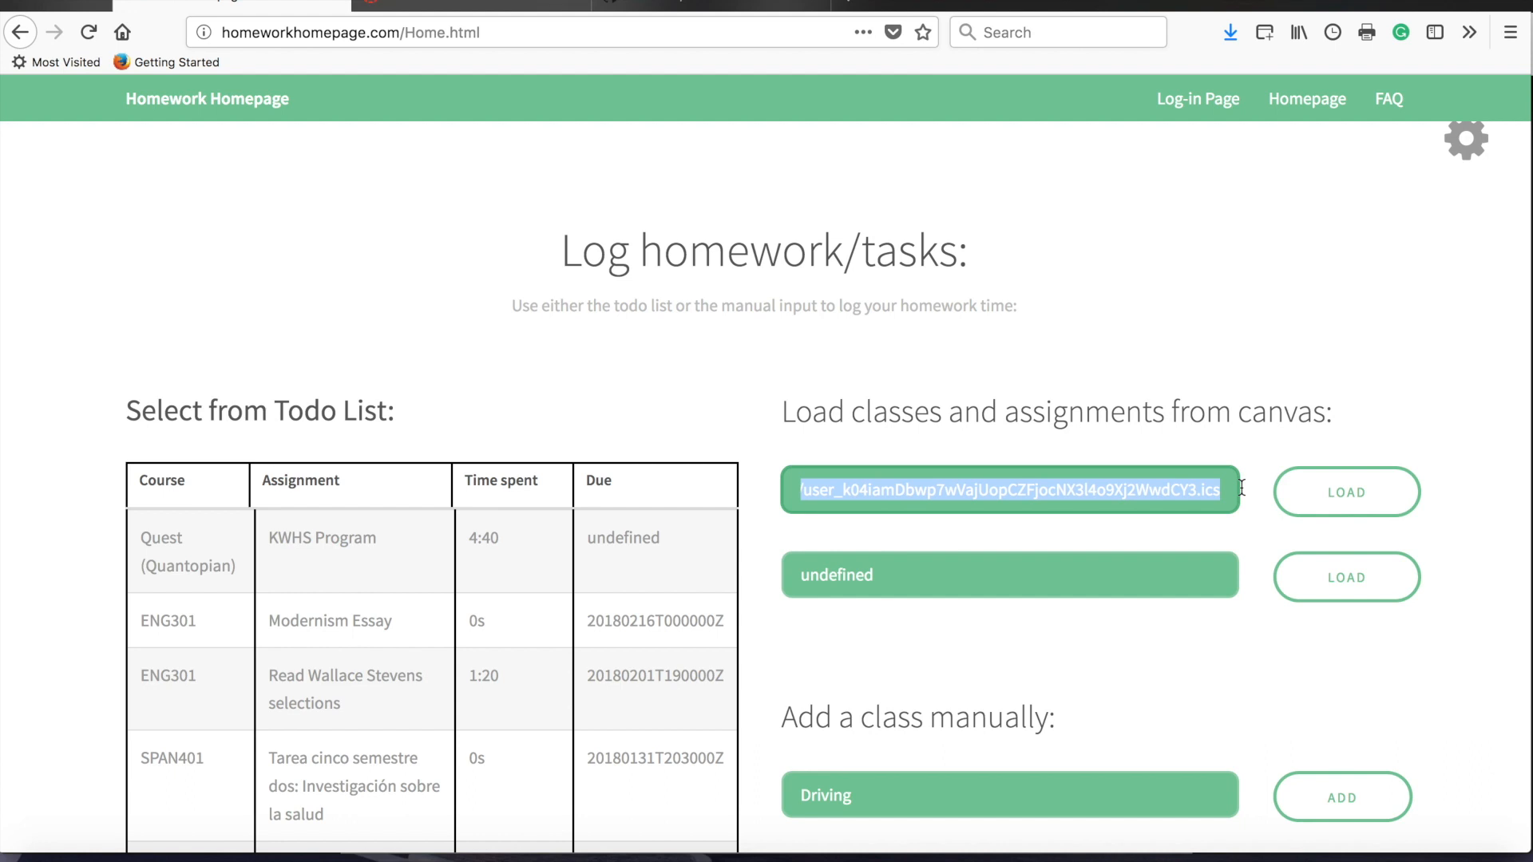
{"action": "double_click", "coordinate": [1106, 586]}
{"action": "key", "text": "super+v"}
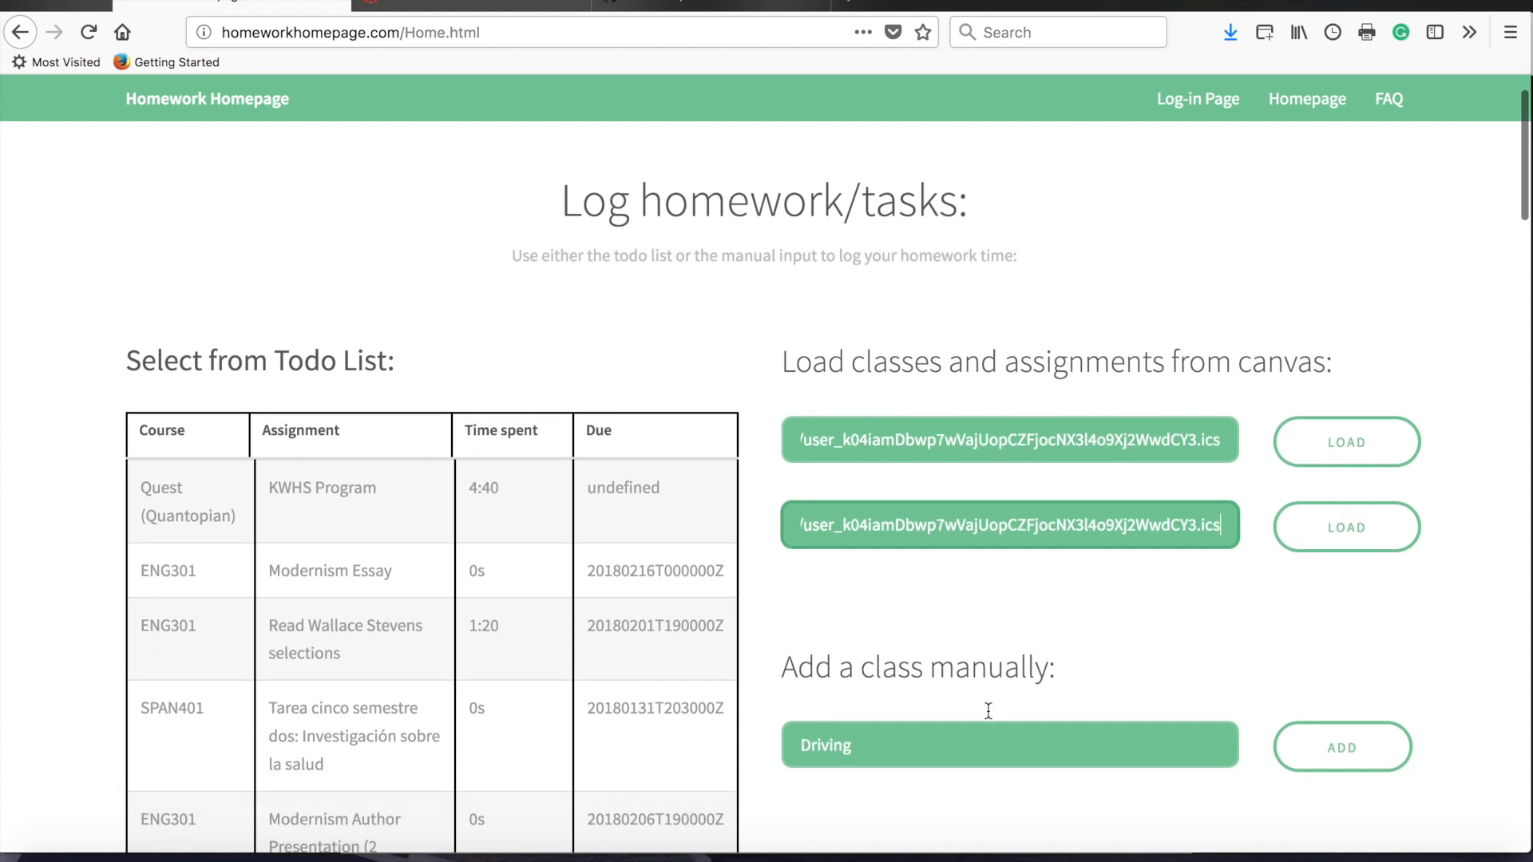
{"action": "scroll", "coordinate": [989, 710], "scroll_direction": "down", "scroll_amount": 3}
{"action": "scroll", "coordinate": [989, 710], "scroll_direction": "down", "scroll_amount": 3}
{"action": "scroll", "coordinate": [989, 711], "scroll_direction": "down", "scroll_amount": 4}
{"action": "scroll", "coordinate": [989, 710], "scroll_direction": "down", "scroll_amount": 1}
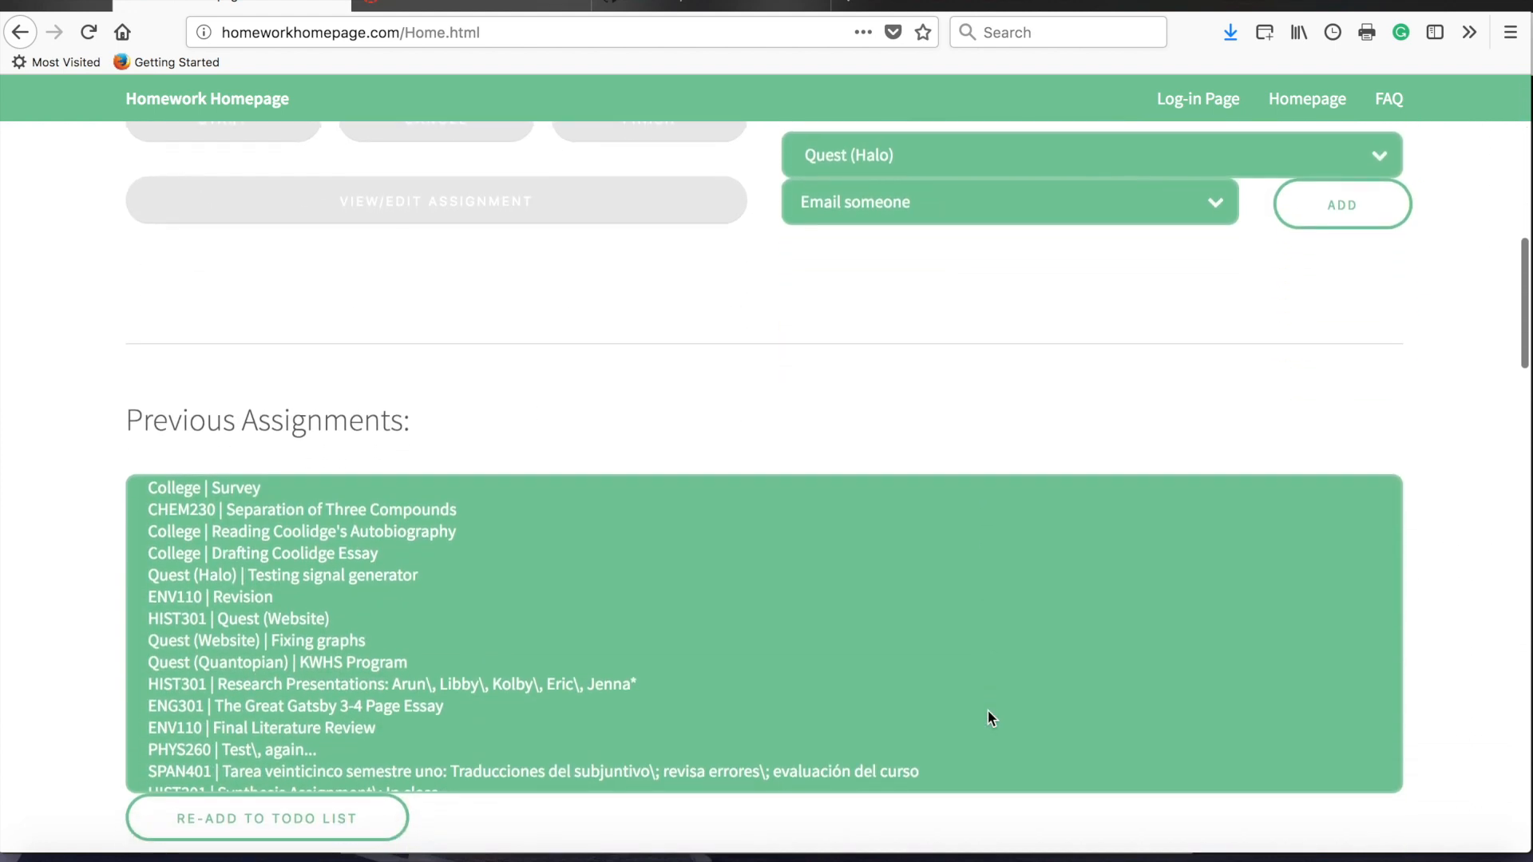
{"action": "scroll", "coordinate": [988, 711], "scroll_direction": "up", "scroll_amount": 10}
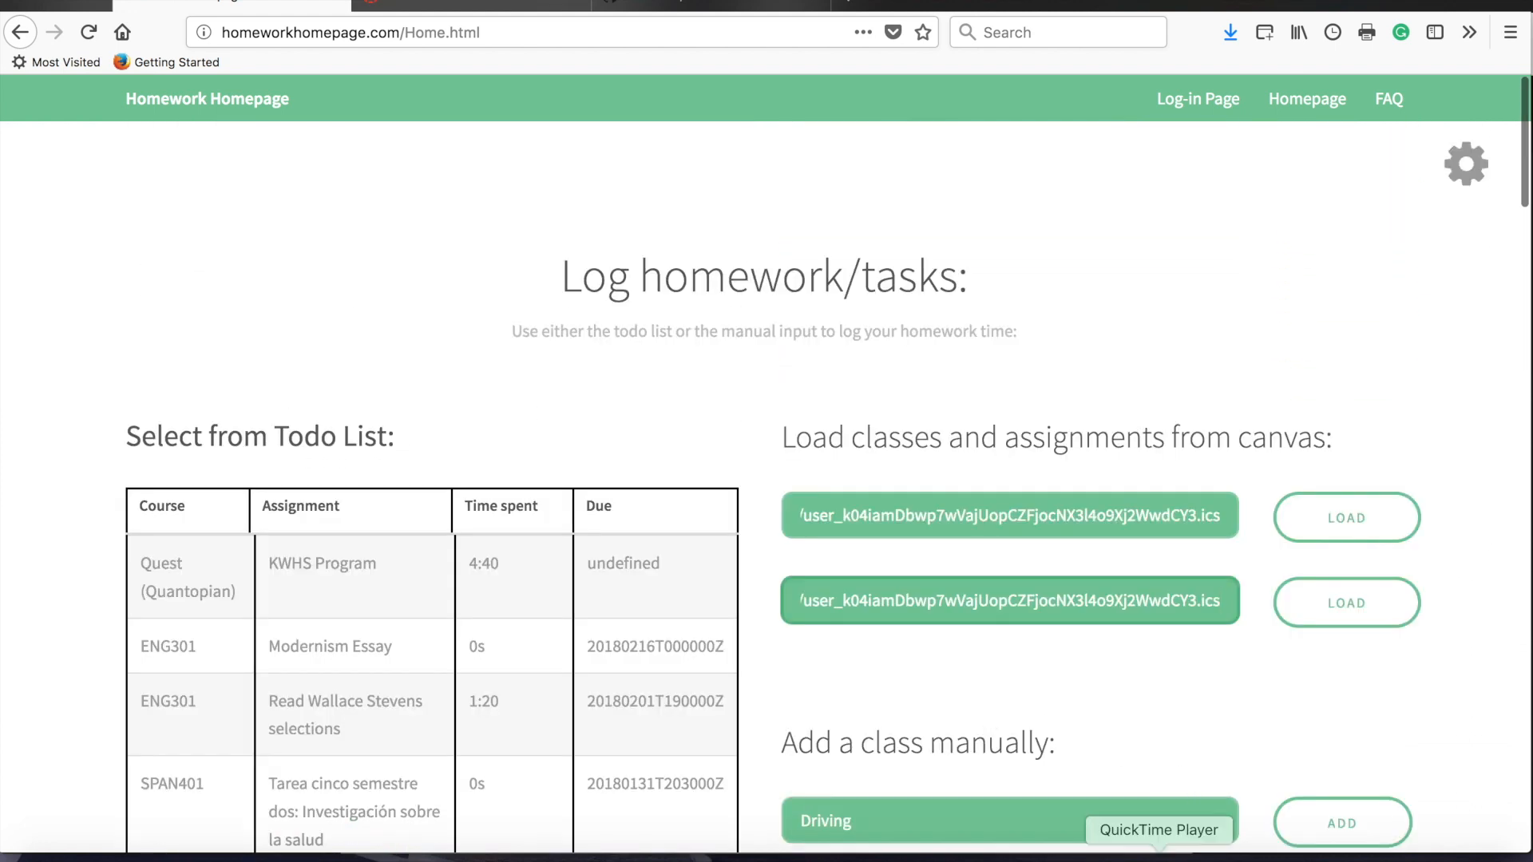
{"action": "left_click", "coordinate": [678, 275]}
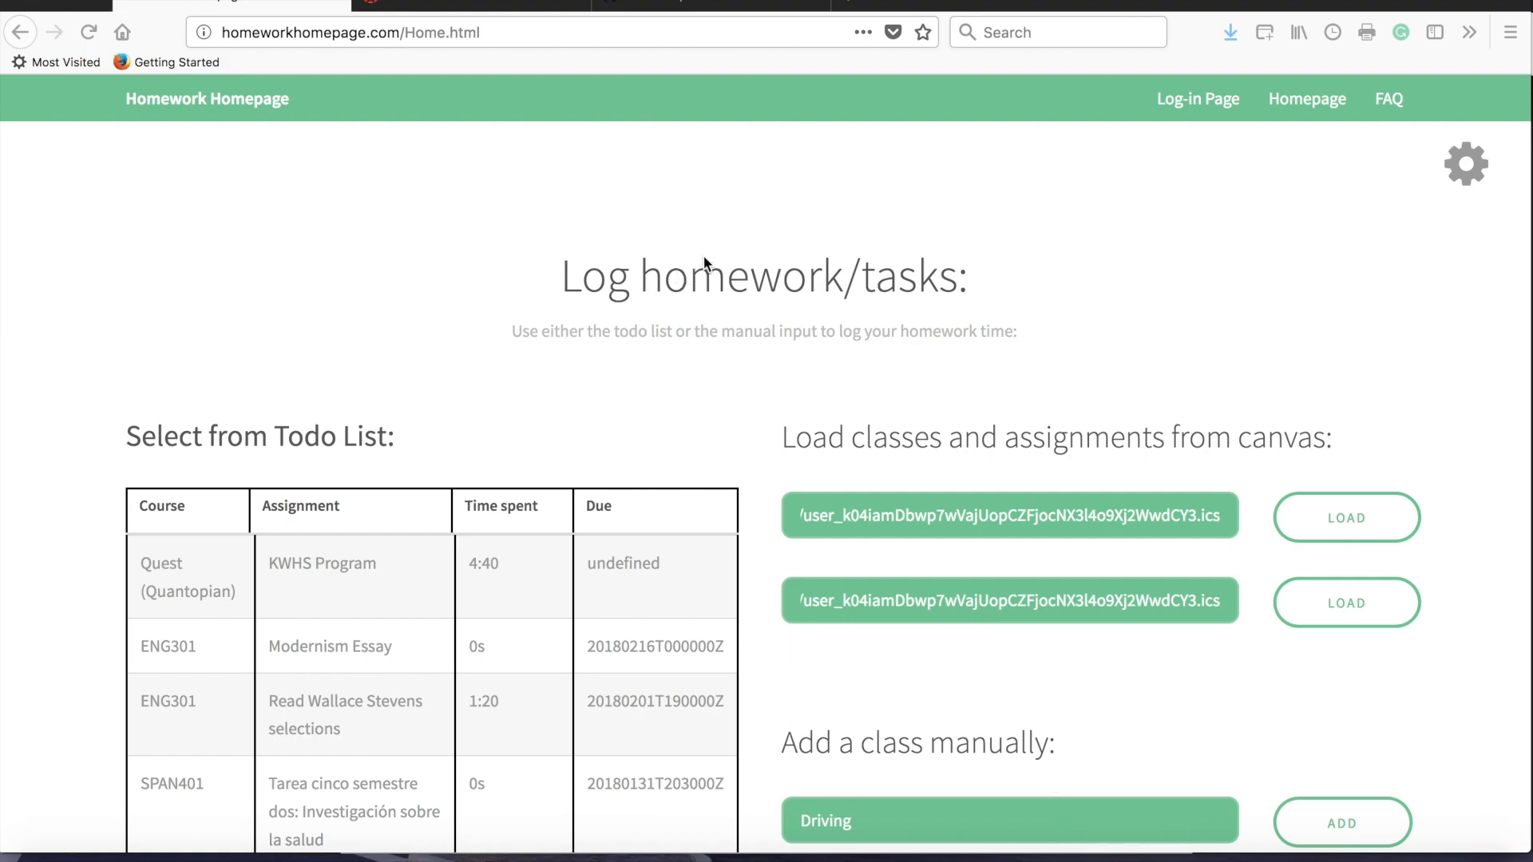